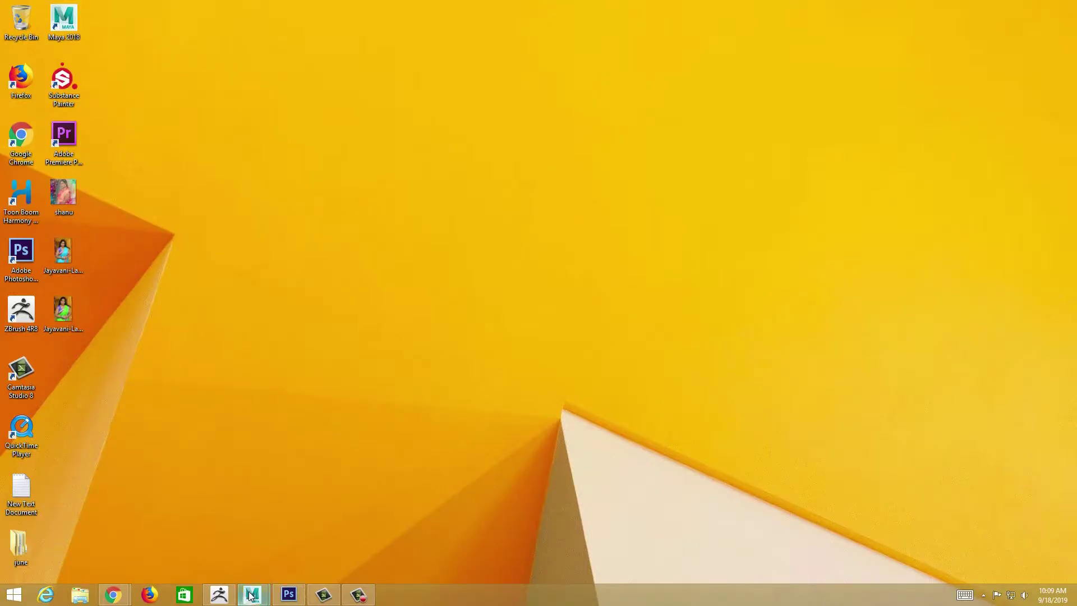
# Switch to Maya, create a polygon sphere at the origin, and scale it uniformly to about 4.577.
pyautogui.click(318, 545)
pyautogui.click(769, 38)
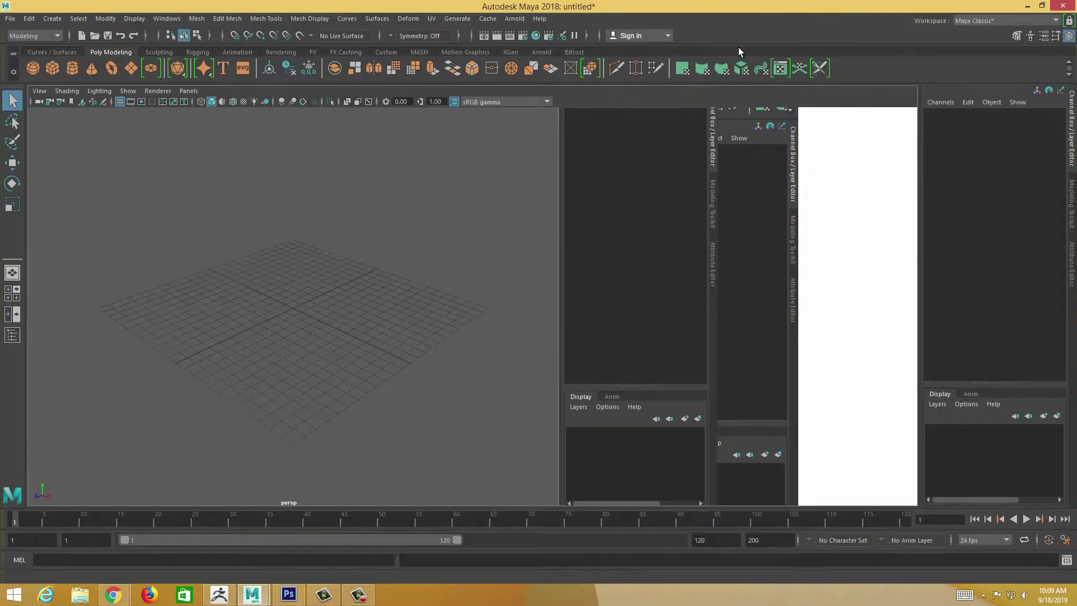
pyautogui.click(32, 68)
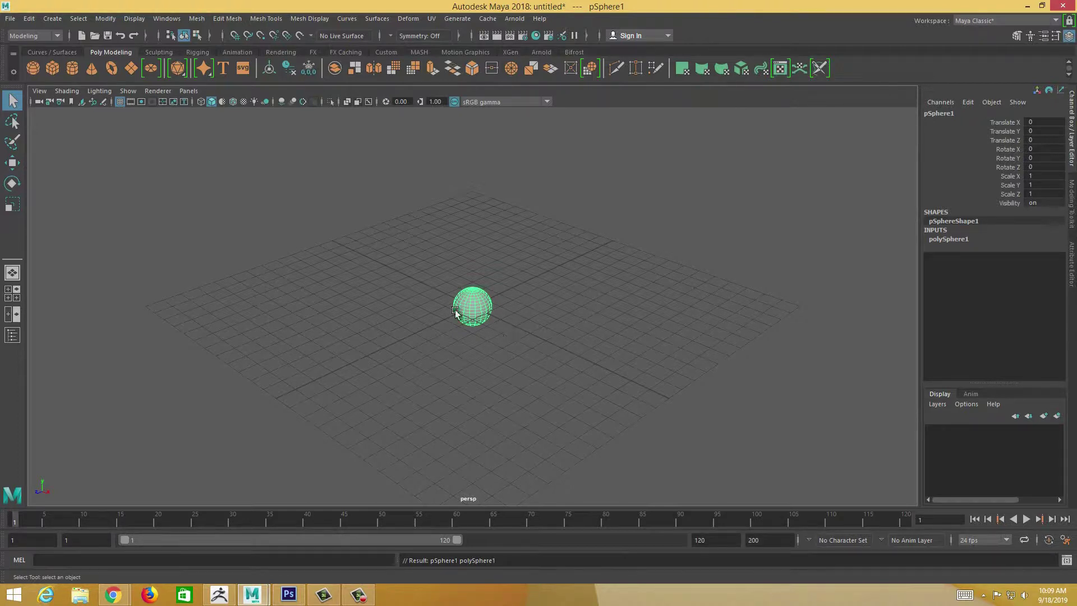
pyautogui.press('r')
pyautogui.moveTo(475, 309); pyautogui.dragTo(629, 298)
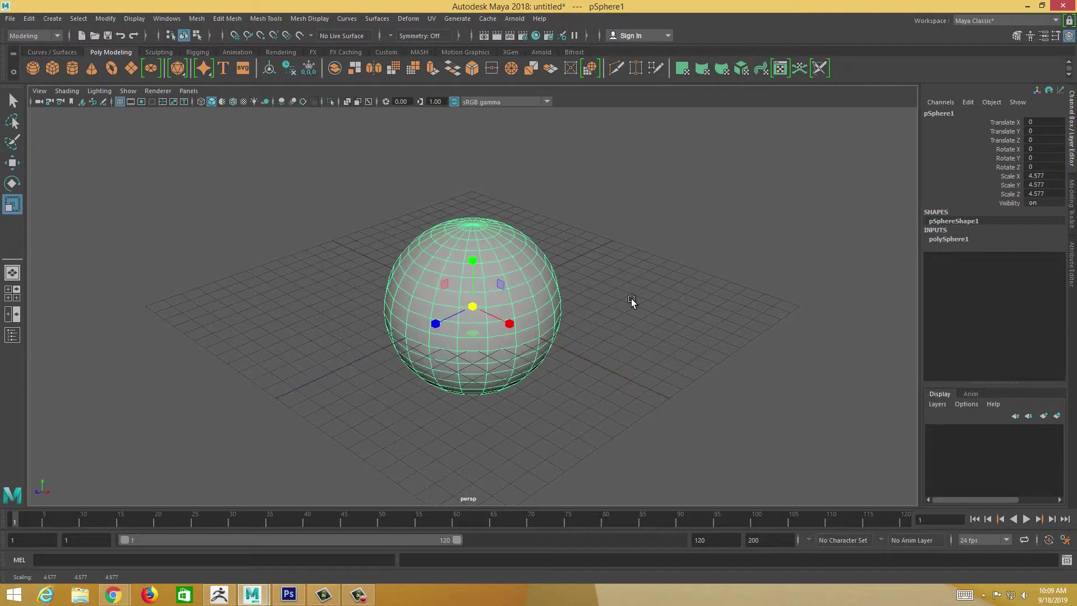
pyautogui.click(628, 298)
# Apply an automatic UV projection to the sphere and open the UV Editor.
pyautogui.moveTo(536, 379)
pyautogui.keyDown('alt'); pyautogui.mouseDown()
pyautogui.moveTo(560, 379)
pyautogui.moveTo(540, 378)
pyautogui.mouseUp(); pyautogui.keyUp('alt')
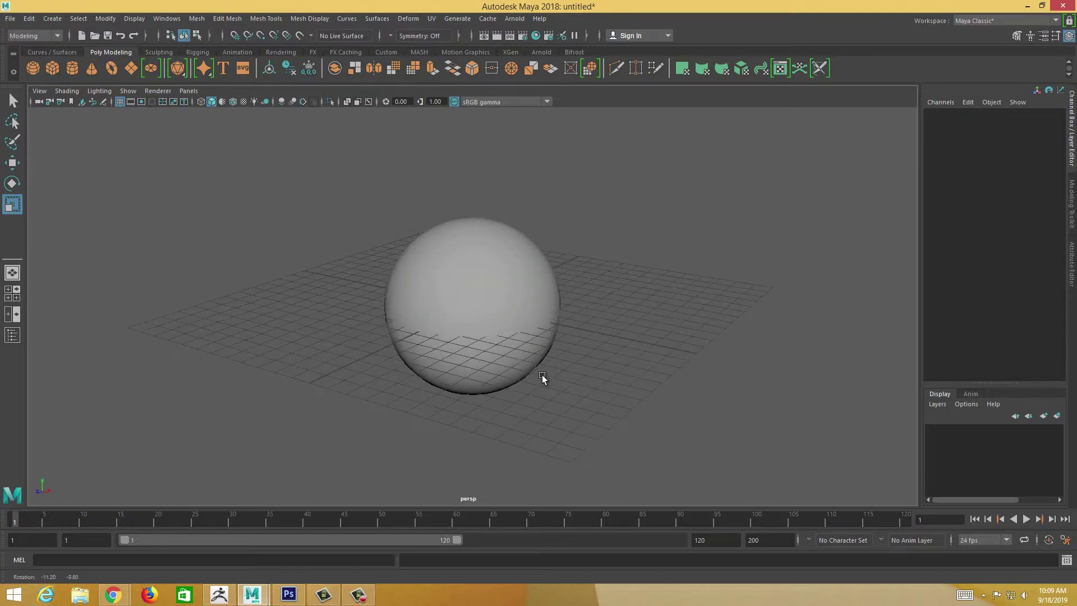
pyautogui.click(481, 293)
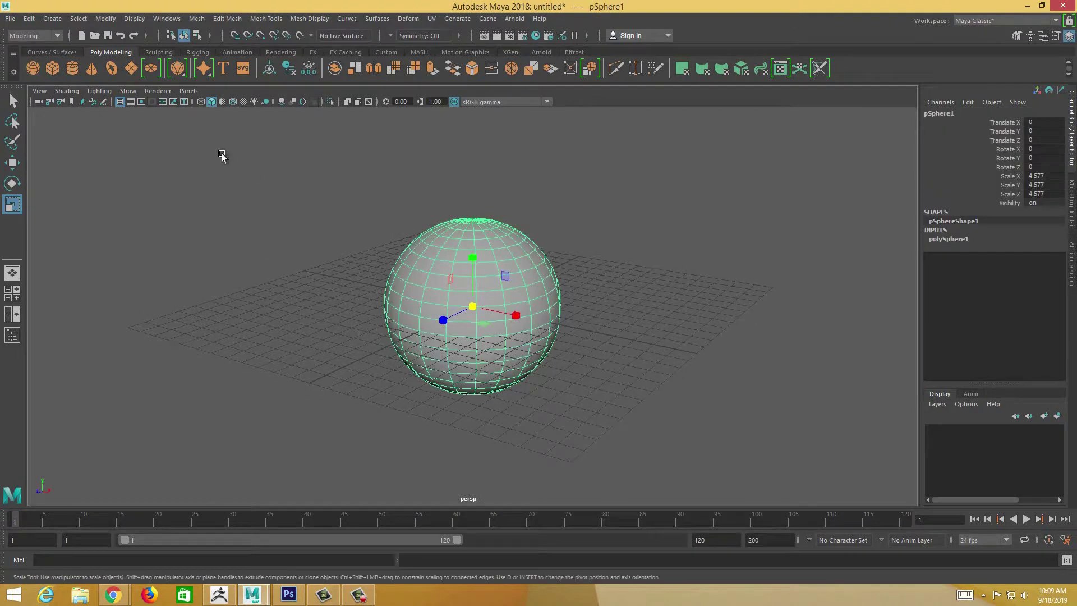
pyautogui.click(433, 18)
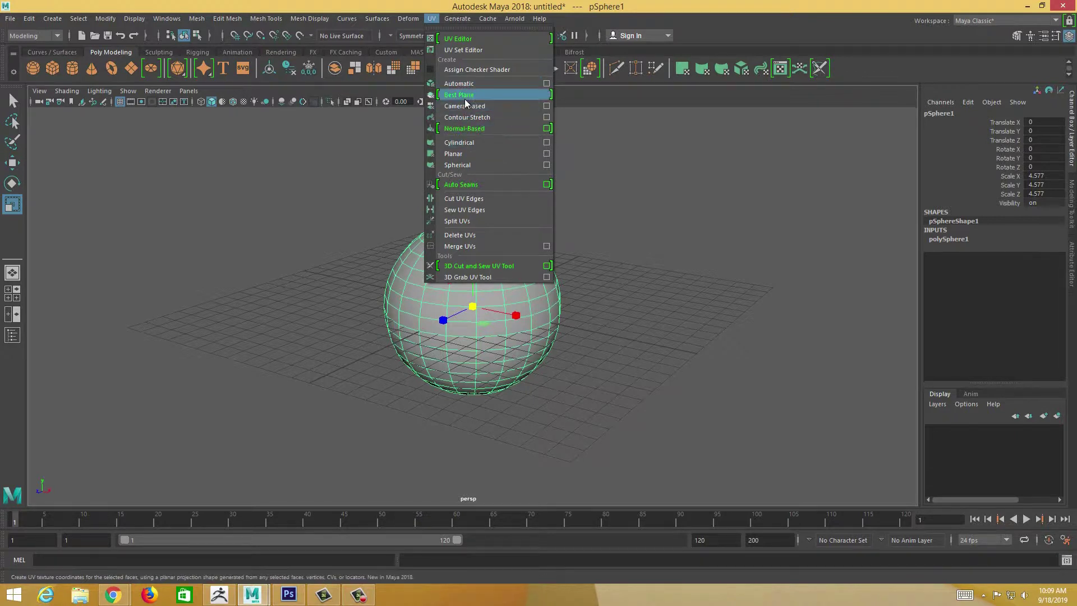
pyautogui.click(463, 83)
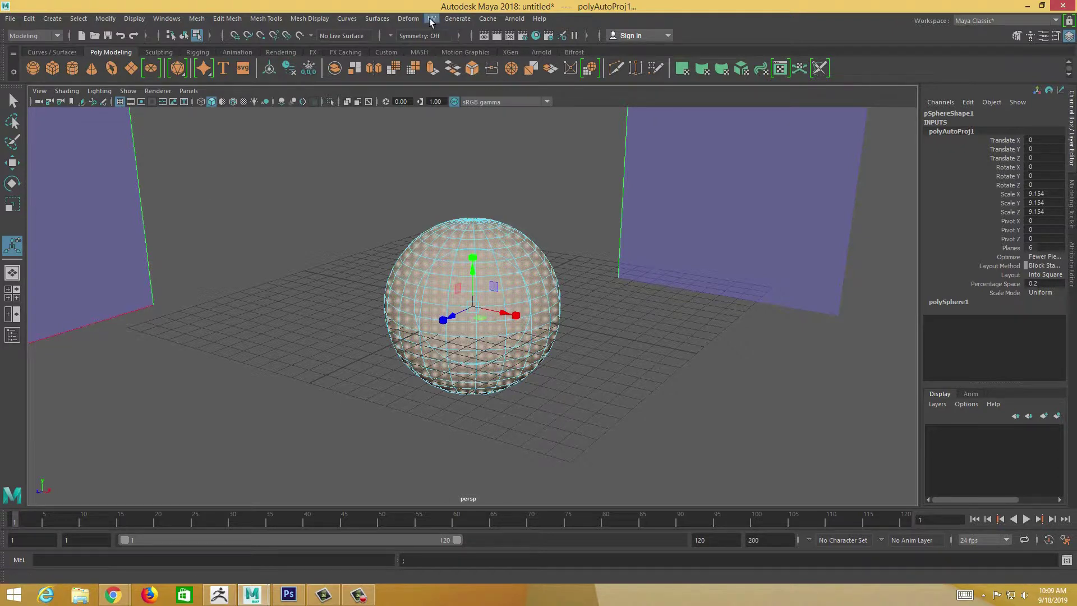
pyautogui.click(166, 19)
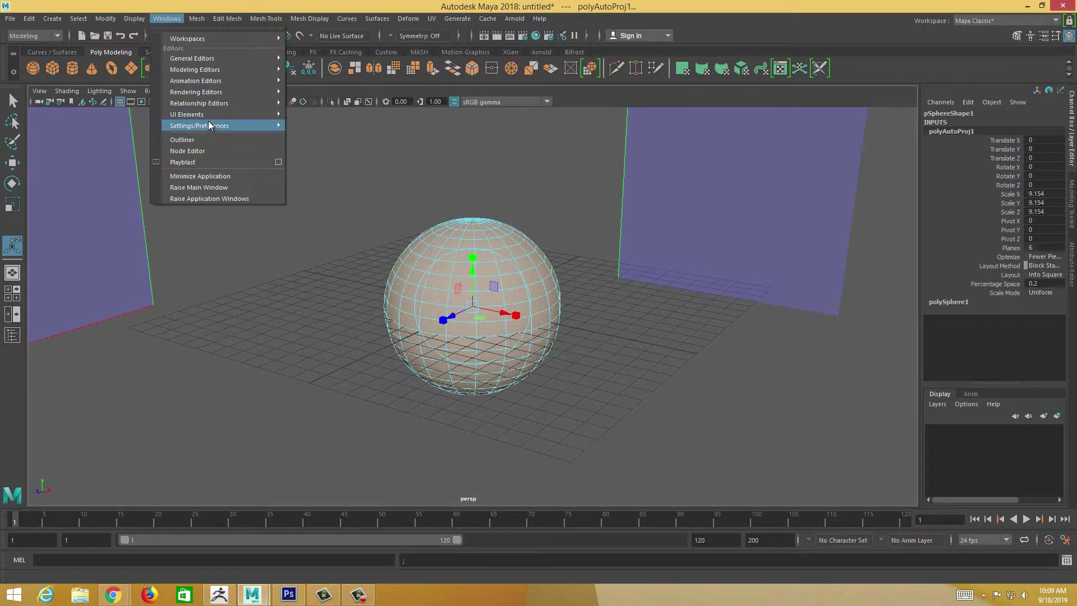
pyautogui.moveTo(198, 58)
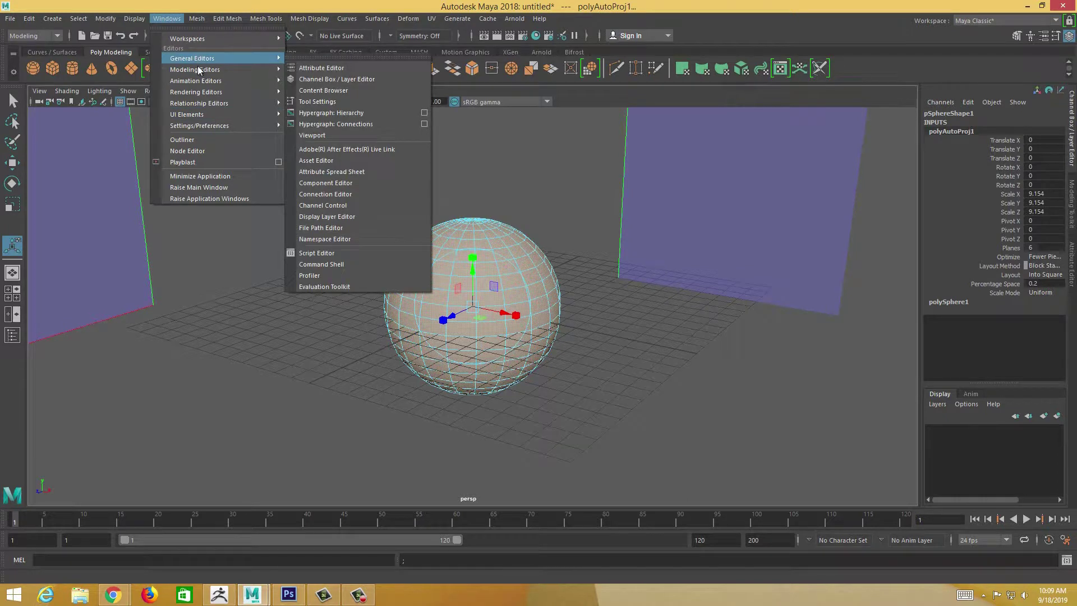
pyautogui.click(312, 104)
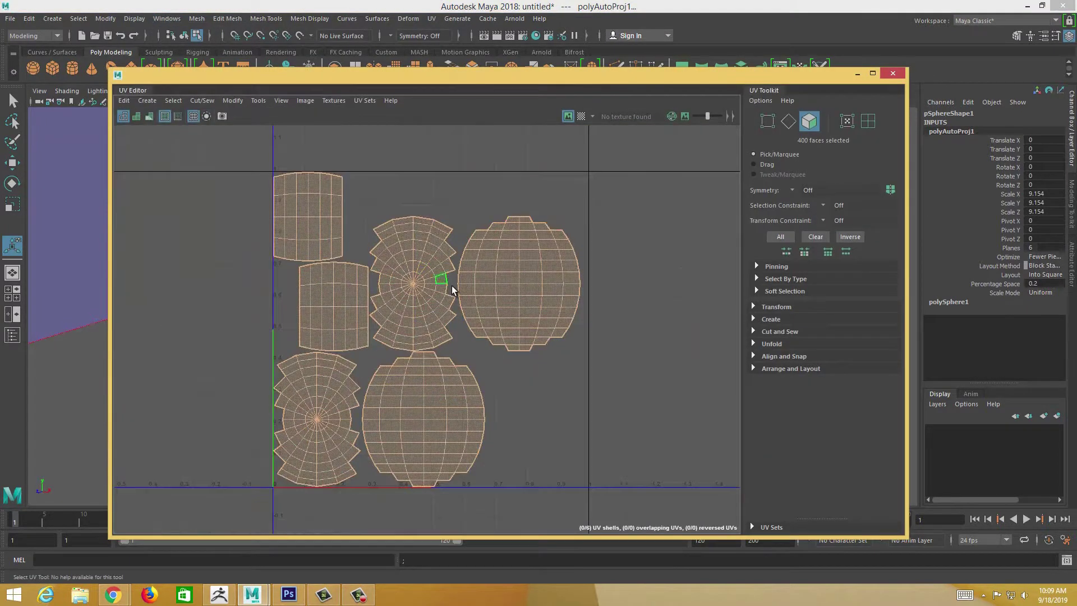
# Select the edges of all UV shells and apply Move and Sew to join them into one shell.
pyautogui.scroll(-2, 452, 284)
pyautogui.moveTo(489, 301); pyautogui.dragTo(485, 227, button='right')
pyautogui.doubleClick(424, 314)
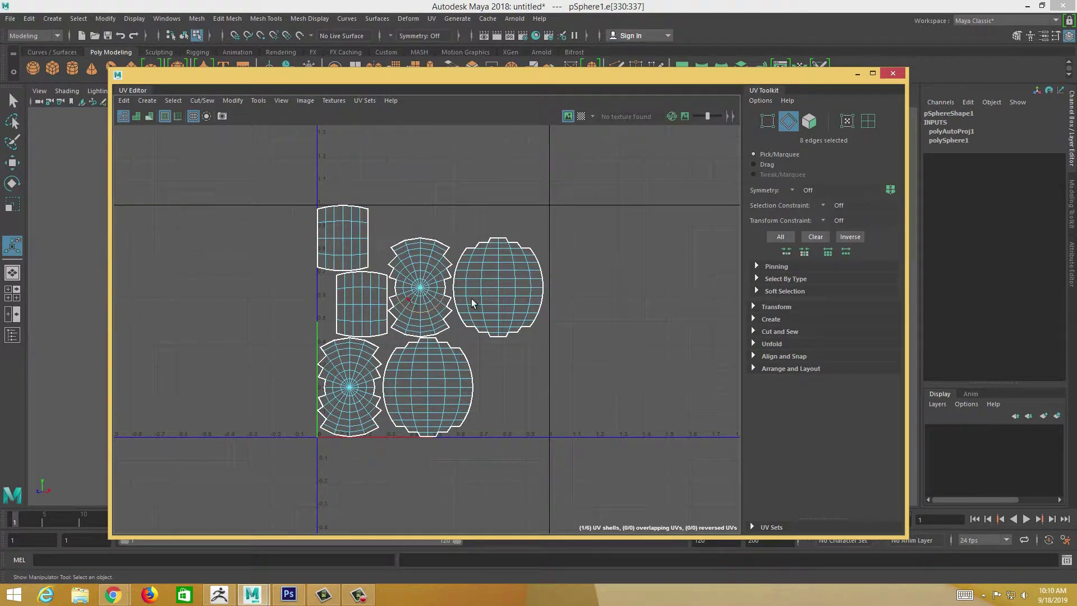
pyautogui.doubleClick(540, 306)
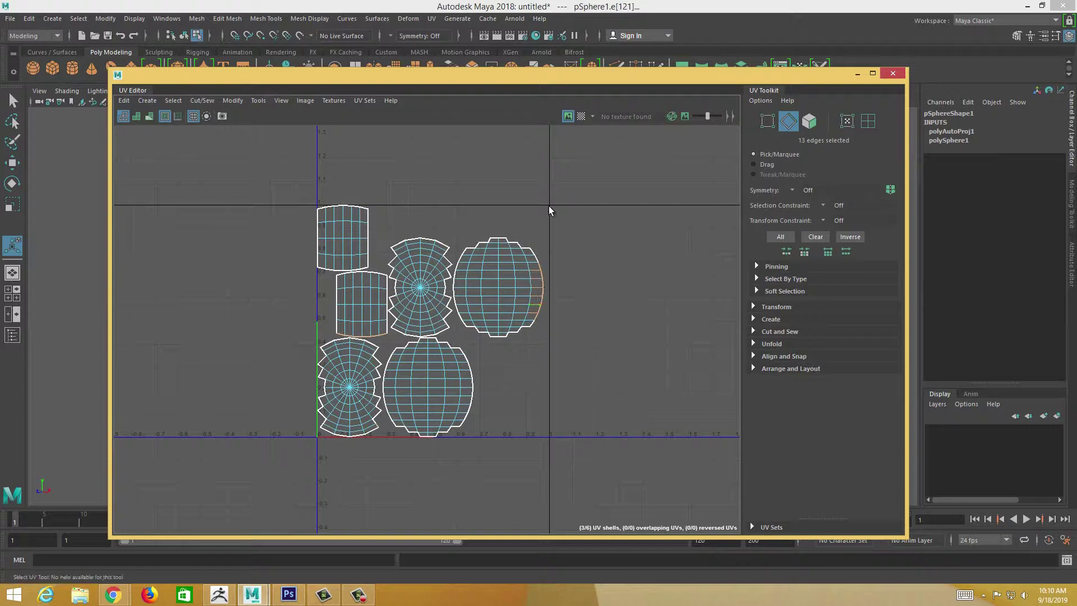
pyautogui.moveTo(395, 292); pyautogui.dragTo(396, 292, button='right')
pyautogui.moveTo(259, 175); pyautogui.dragTo(539, 436)
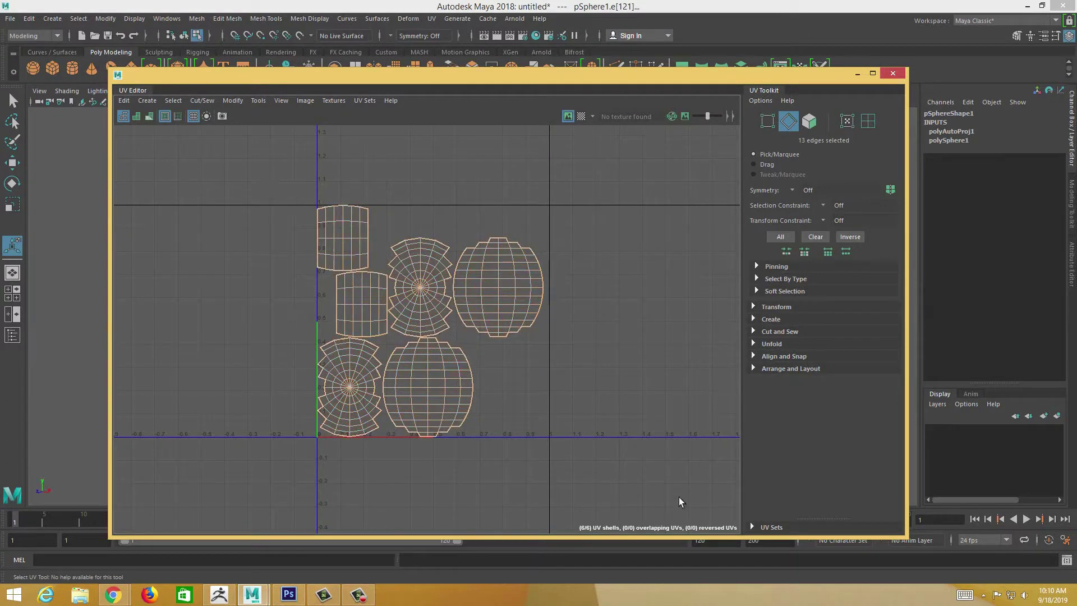
pyautogui.keyDown('shift'); pyautogui.moveTo(415, 327); pyautogui.dragTo(408, 268, button='right'); pyautogui.keyUp('shift')
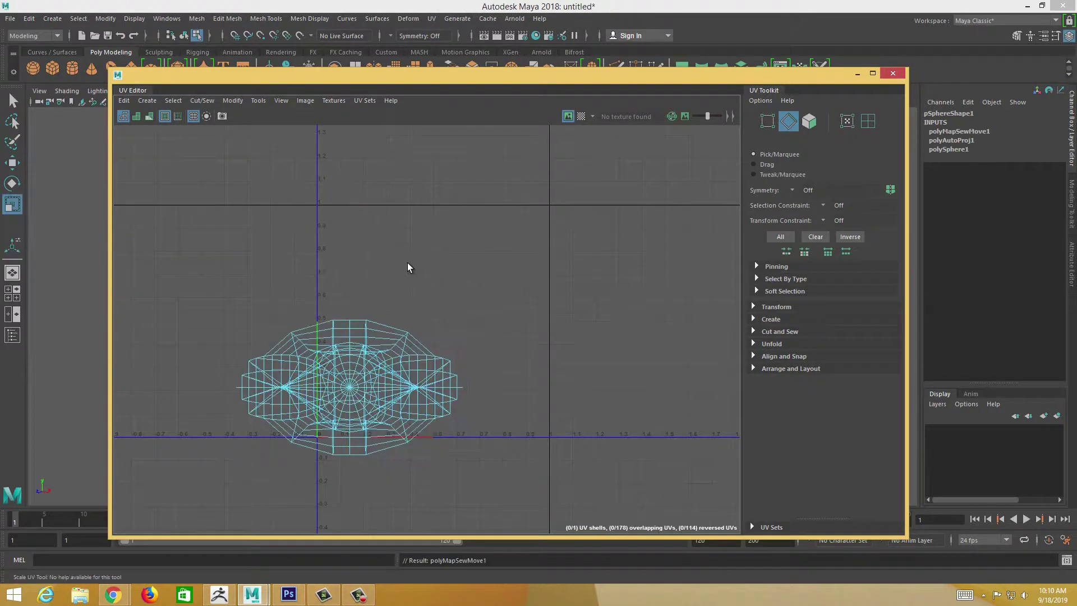
# Place the UV Editor beside the sphere and cut the UVs along the edge loops around its upper and lower caps.
pyautogui.moveTo(452, 78); pyautogui.dragTo(756, 73)
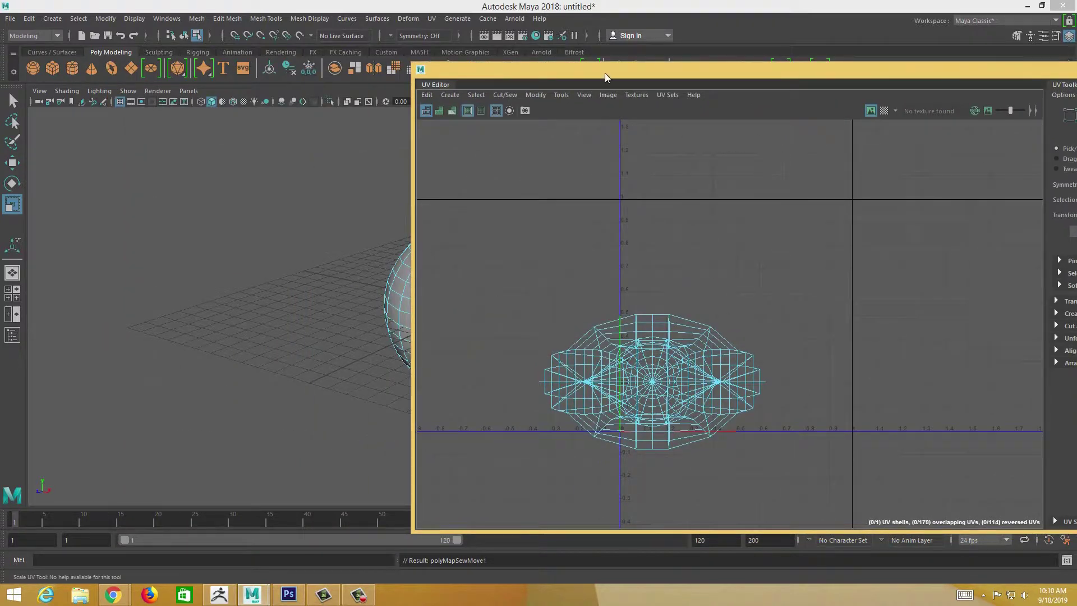
pyautogui.moveTo(605, 73); pyautogui.dragTo(804, 95)
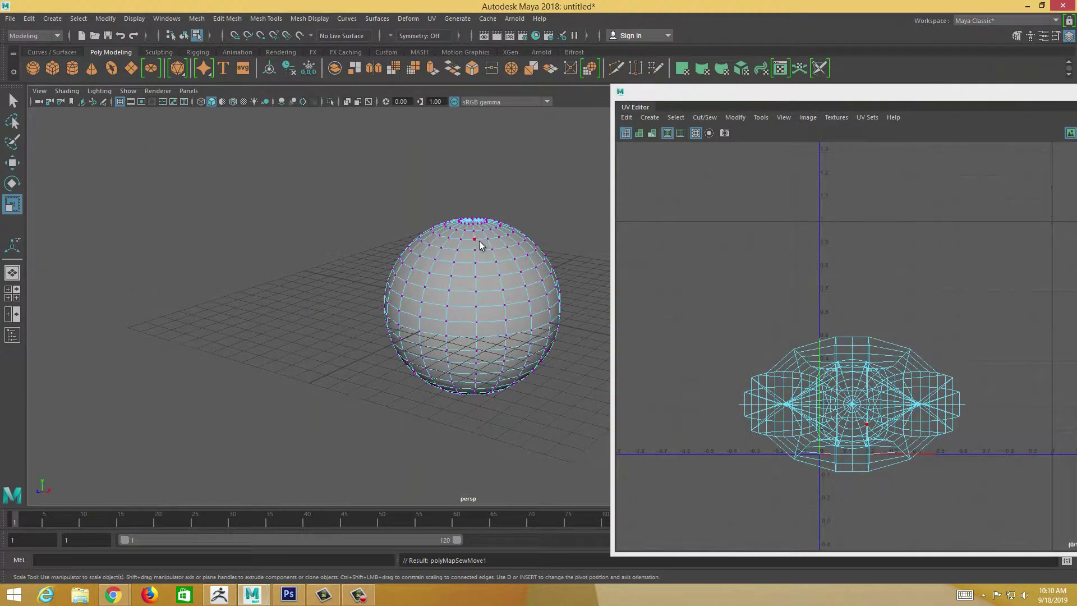
pyautogui.doubleClick(480, 240)
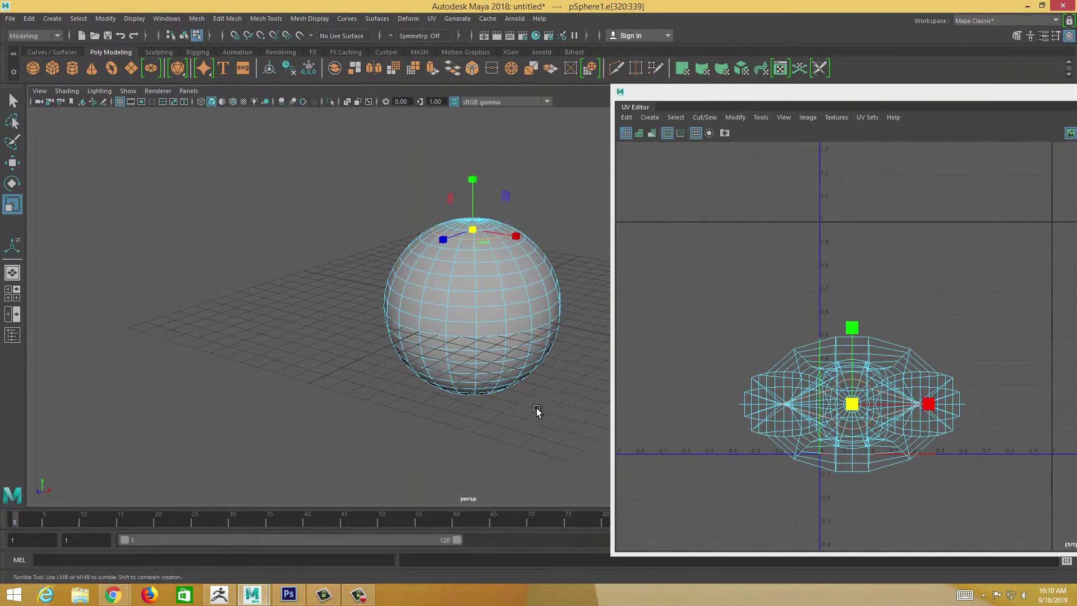
pyautogui.keyDown('alt'); pyautogui.moveTo(534, 413); pyautogui.dragTo(537, 371); pyautogui.keyUp('alt')
pyautogui.doubleClick(481, 348)
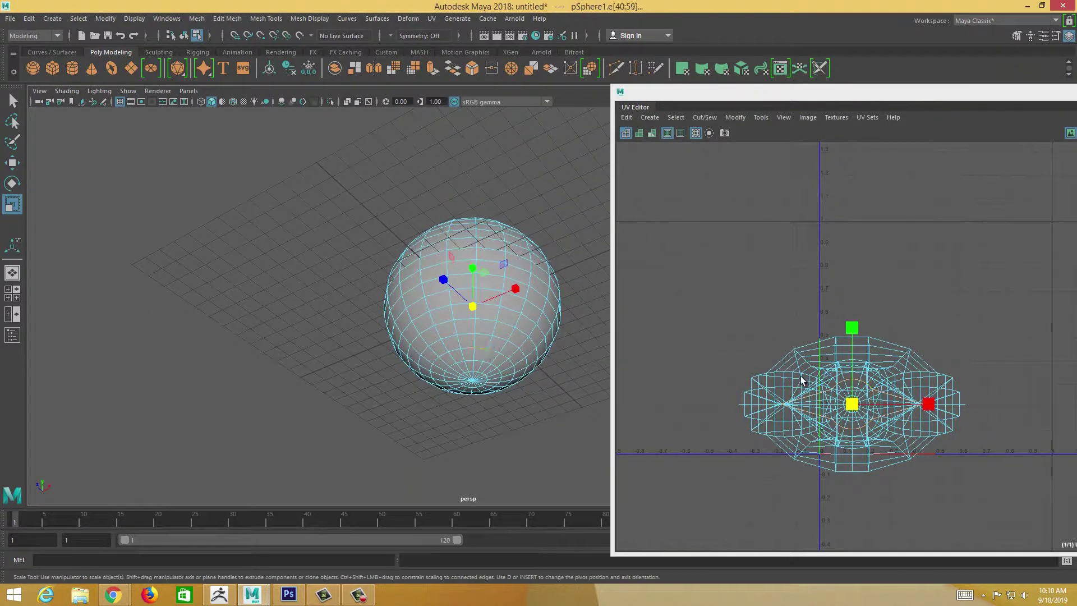
pyautogui.keyDown('shift'); pyautogui.rightClick(860, 379); pyautogui.keyUp('shift')
pyautogui.click(819, 391)
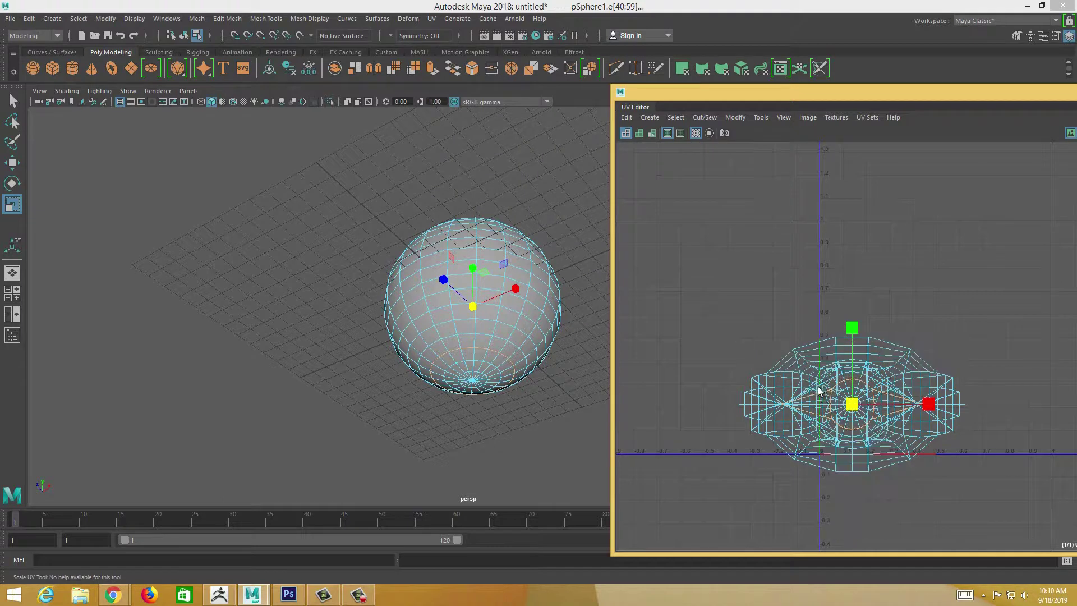
# Select the whole UV shell of the sphere's middle section and move it up, clear of the cap shells.
pyautogui.moveTo(839, 341); pyautogui.dragTo(898, 337, button='right')
pyautogui.click(835, 338)
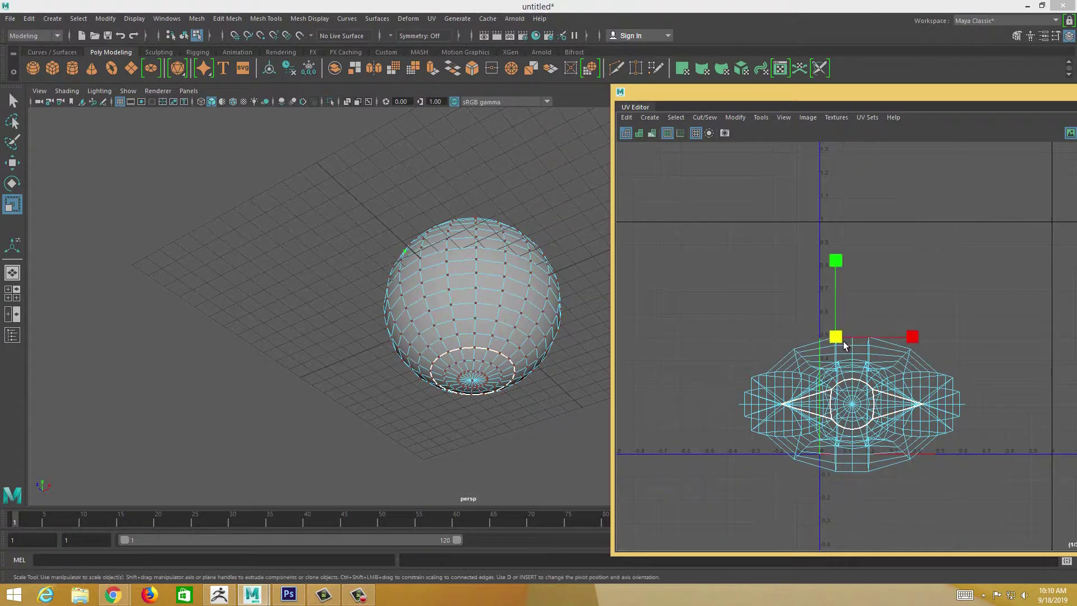
pyautogui.keyDown('ctrl'); pyautogui.moveTo(834, 346); pyautogui.dragTo(918, 365, button='right'); pyautogui.keyUp('ctrl')
pyautogui.press('w')
pyautogui.moveTo(855, 408); pyautogui.dragTo(809, 275)
# Cut a vertical UV seam along one edge line of the sphere's middle section, between the two caps.
pyautogui.moveTo(808, 294); pyautogui.dragTo(851, 289, button='right')
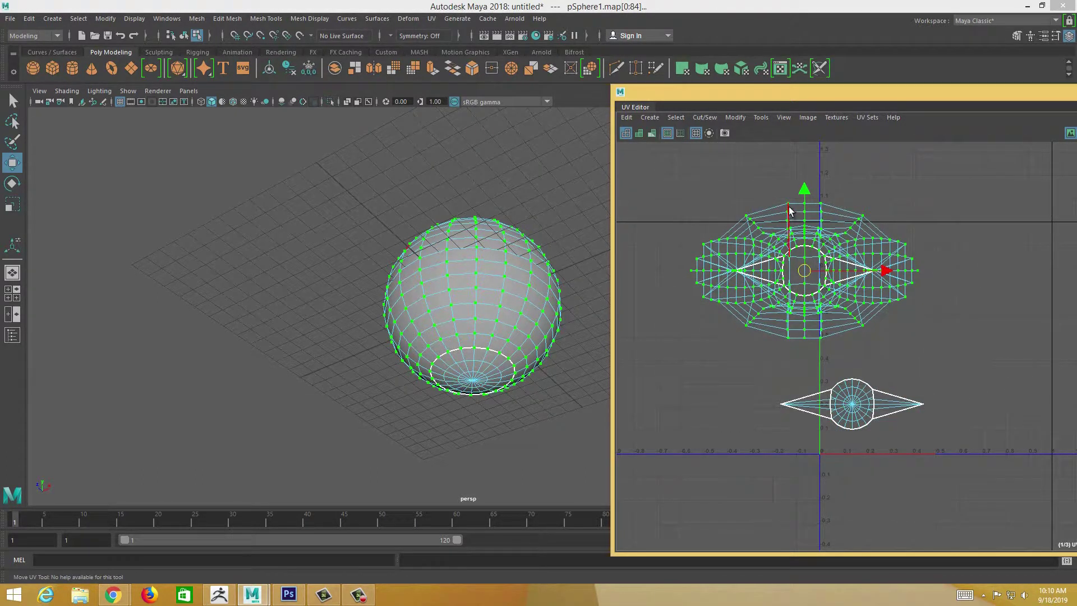
pyautogui.click(791, 218)
pyautogui.moveTo(805, 247); pyautogui.dragTo(768, 258, button='right')
pyautogui.rightClick(808, 262)
pyautogui.click(810, 260)
# Select all UVs of the middle-section shell and lay it out within the 0 to 1 UV square.
pyautogui.moveTo(676, 185); pyautogui.dragTo(931, 342)
pyautogui.keyDown('shift'); pyautogui.rightClick(844, 281); pyautogui.keyUp('shift')
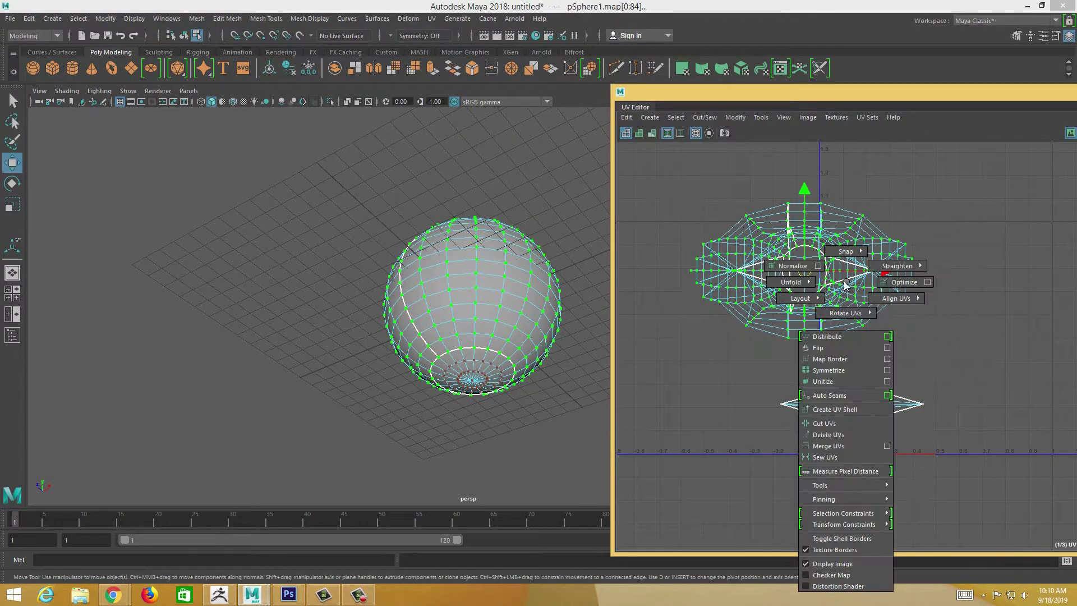
pyautogui.click(769, 284)
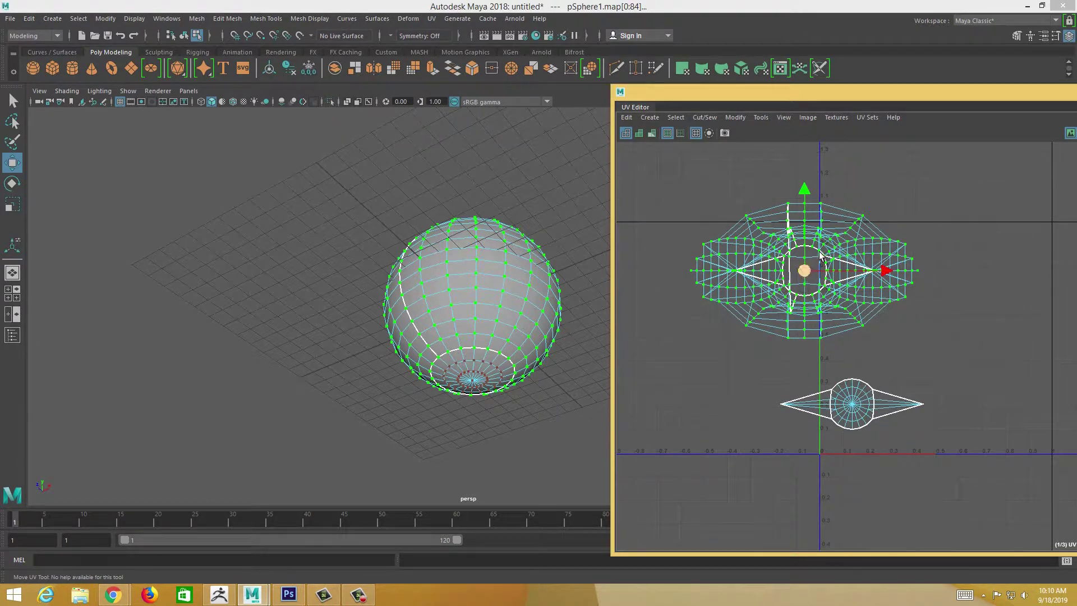
pyautogui.keyDown('shift'); pyautogui.moveTo(808, 276); pyautogui.dragTo(701, 307, button='right'); pyautogui.keyUp('shift')
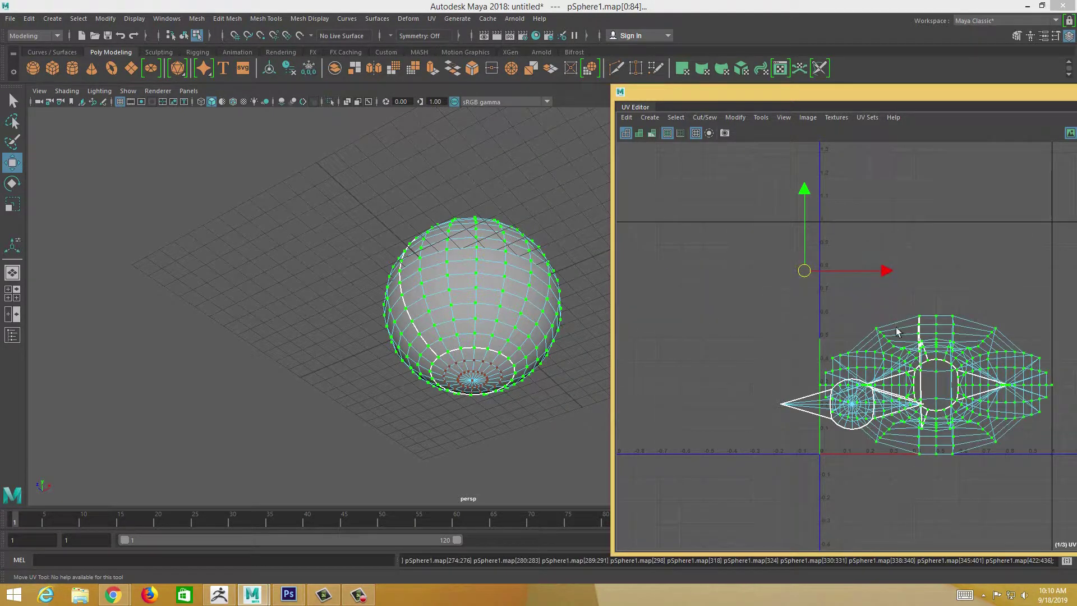
# Move the middle-section shell up, away from the cap shells, and unfold its UVs.
pyautogui.keyDown('alt'); pyautogui.moveTo(505, 264); pyautogui.dragTo(500, 306); pyautogui.keyUp('alt')
pyautogui.moveTo(804, 271); pyautogui.dragTo(796, 190)
pyautogui.moveTo(917, 275); pyautogui.dragTo(978, 288, button='right')
pyautogui.moveTo(769, 212); pyautogui.dragTo(1068, 376)
pyautogui.keyDown('shift'); pyautogui.moveTo(947, 291); pyautogui.dragTo(807, 287, button='right'); pyautogui.keyUp('shift')
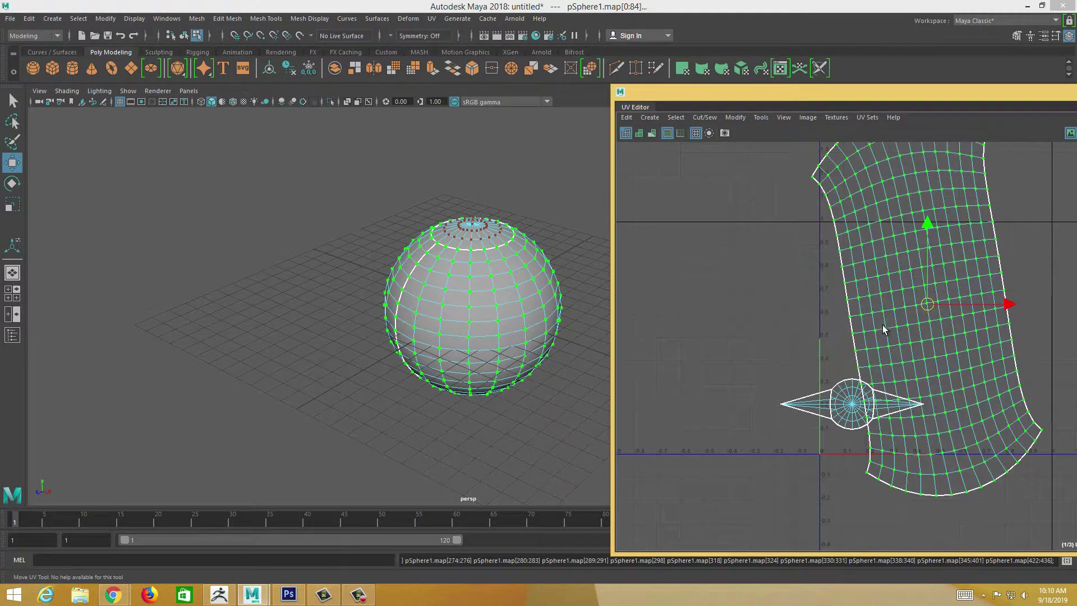
# Scale down the unfolded middle-section shell, rotate it to horizontal, and place it in the upper part of the UV square.
pyautogui.moveTo(927, 304); pyautogui.dragTo(887, 338)
pyautogui.press('r')
pyautogui.press('e')
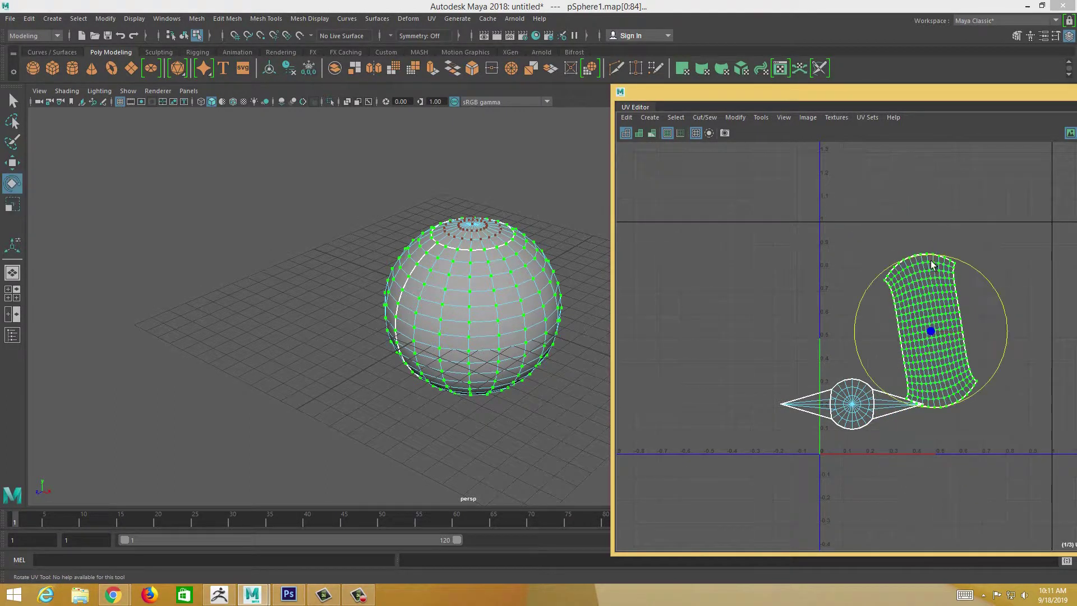
pyautogui.moveTo(945, 251); pyautogui.dragTo(826, 284)
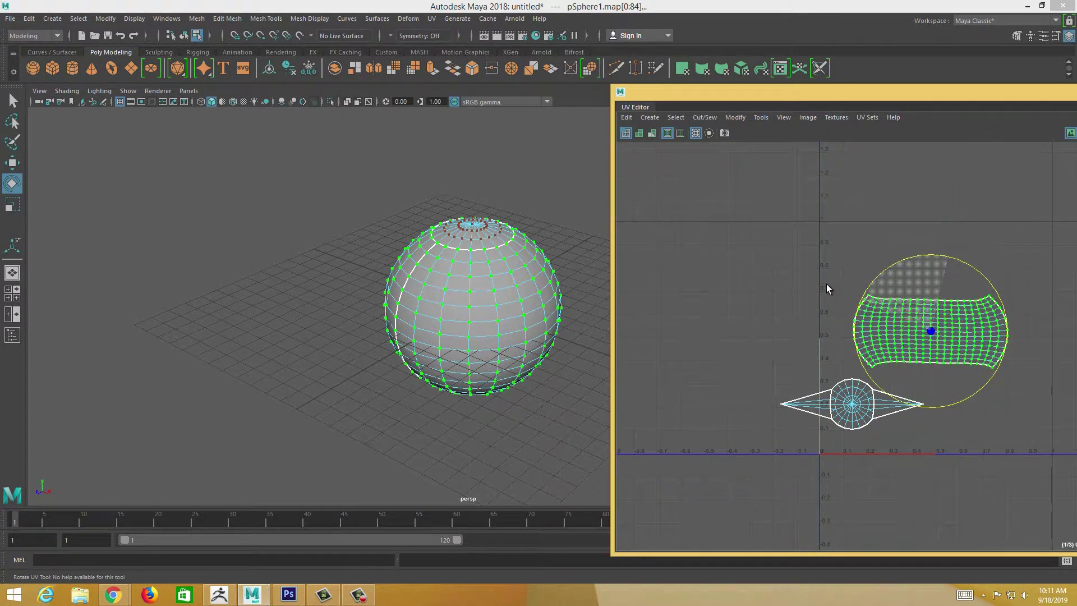
pyautogui.press('w')
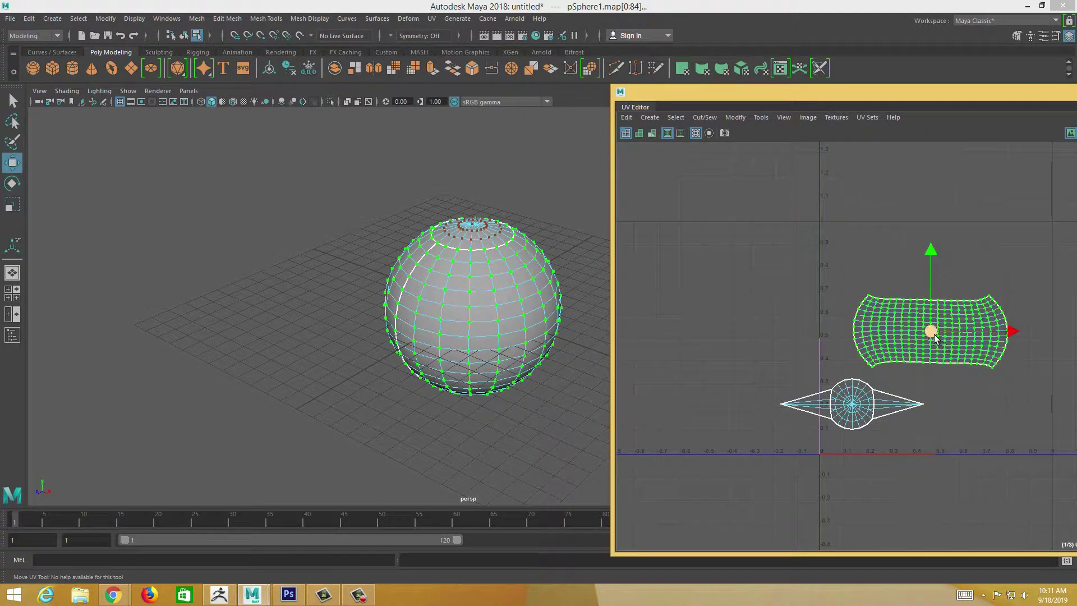
pyautogui.moveTo(932, 329); pyautogui.dragTo(957, 286)
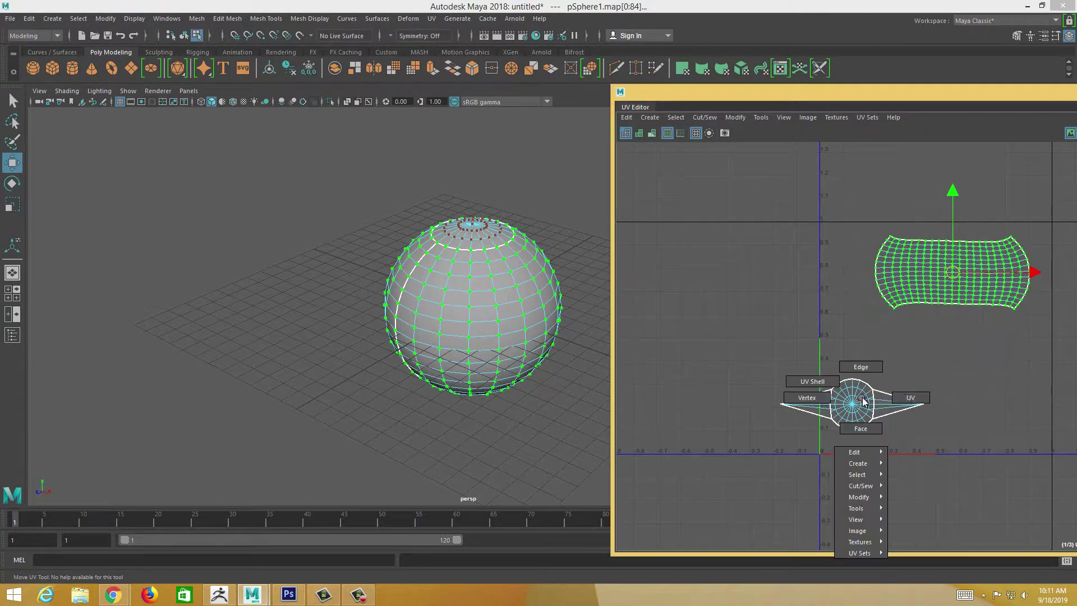
# Unfold the two overlapping cap shells and move them apart below the middle-section shell.
pyautogui.moveTo(723, 362); pyautogui.dragTo(955, 459)
pyautogui.keyDown('shift'); pyautogui.moveTo(862, 291); pyautogui.dragTo(753, 296, button='right'); pyautogui.keyUp('shift')
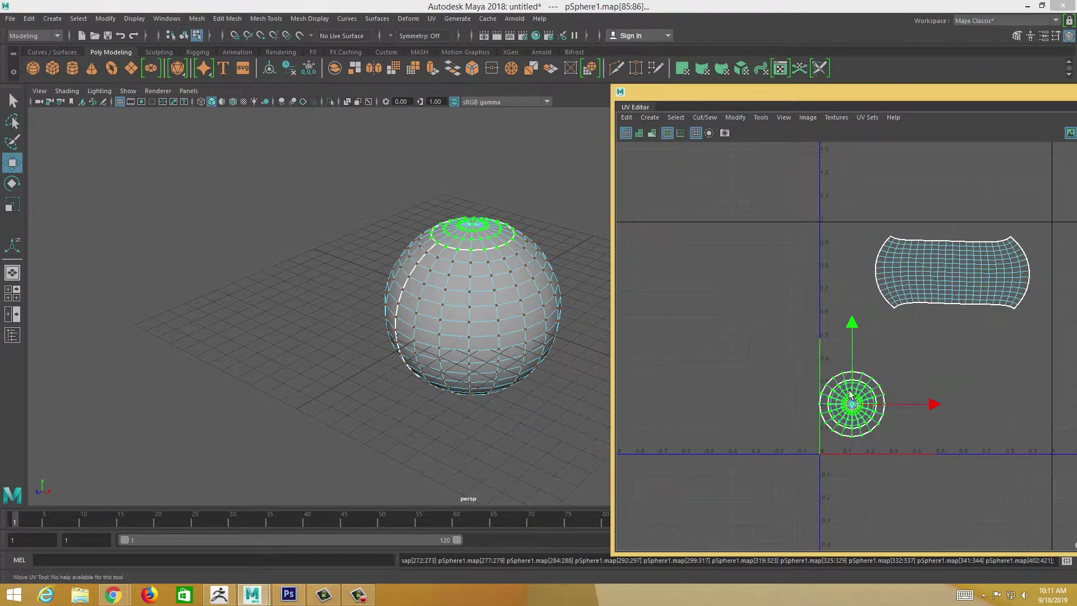
pyautogui.click(883, 416)
pyautogui.rightClick(889, 418)
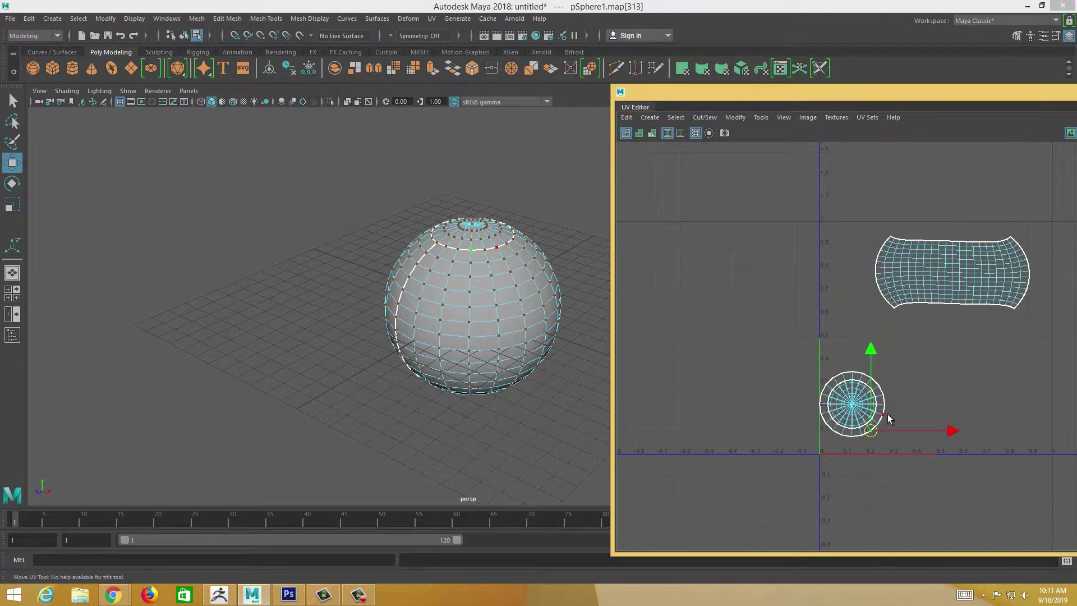
pyautogui.keyDown('shift'); pyautogui.moveTo(904, 431); pyautogui.dragTo(950, 430, button='right'); pyautogui.keyUp('shift')
pyautogui.moveTo(852, 404); pyautogui.dragTo(927, 379)
pyautogui.moveTo(878, 439); pyautogui.dragTo(870, 354)
pyautogui.click(926, 373)
pyautogui.keyDown('shift'); pyautogui.moveTo(925, 373); pyautogui.dragTo(957, 389, button='right'); pyautogui.keyUp('shift')
pyautogui.moveTo(939, 367); pyautogui.dragTo(955, 351)
# Shift all the UV shells together, then place the large and small cap shells separately beneath the middle-section shell.
pyautogui.moveTo(824, 240); pyautogui.dragTo(992, 389)
pyautogui.keyDown('alt'); pyautogui.moveTo(992, 390); pyautogui.dragTo(888, 383, button='middle'); pyautogui.keyUp('alt')
pyautogui.moveTo(820, 306)
pyautogui.mouseDown()
pyautogui.moveTo(830, 303)
pyautogui.moveTo(822, 298)
pyautogui.mouseUp()
pyautogui.click(844, 343)
pyautogui.keyDown('shift'); pyautogui.moveTo(844, 343); pyautogui.dragTo(852, 359, button='right'); pyautogui.keyUp('shift')
pyautogui.moveTo(844, 343); pyautogui.dragTo(870, 339)
pyautogui.click(753, 330)
pyautogui.keyDown('shift'); pyautogui.moveTo(753, 331); pyautogui.dragTo(792, 348, button='right'); pyautogui.keyUp('shift')
pyautogui.moveTo(751, 331)
pyautogui.mouseDown()
pyautogui.moveTo(766, 335)
pyautogui.moveTo(757, 337)
pyautogui.mouseUp()
# Shift all three UV shells slightly within the 0 to 1 square, then select the sphere in object mode.
pyautogui.press('F8')
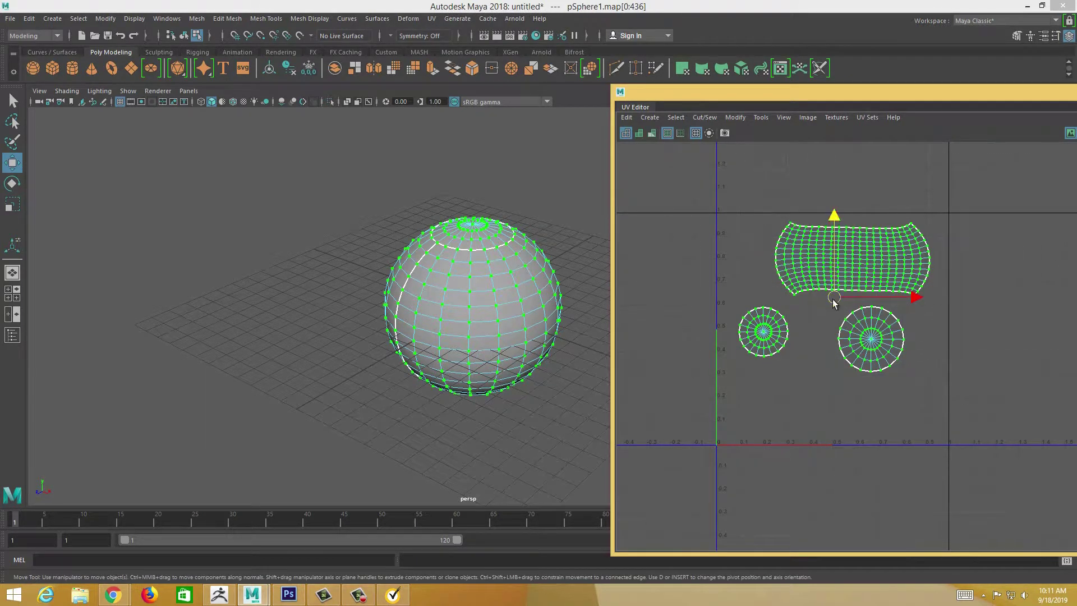
pyautogui.moveTo(834, 305); pyautogui.dragTo(827, 308)
pyautogui.click(840, 300)
pyautogui.moveTo(685, 192); pyautogui.dragTo(959, 454)
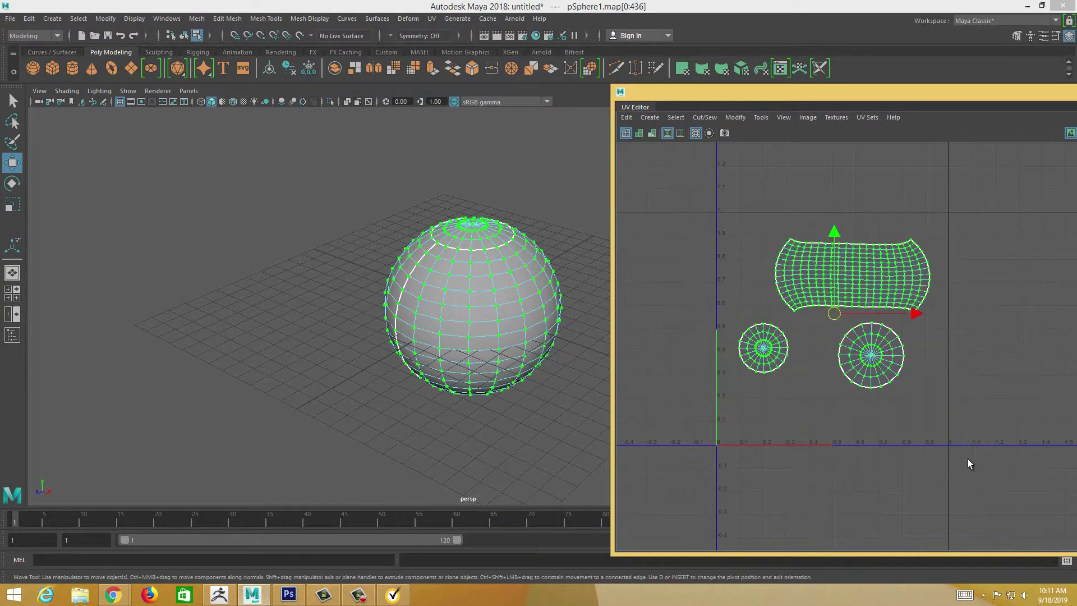
pyautogui.moveTo(834, 313); pyautogui.dragTo(831, 314)
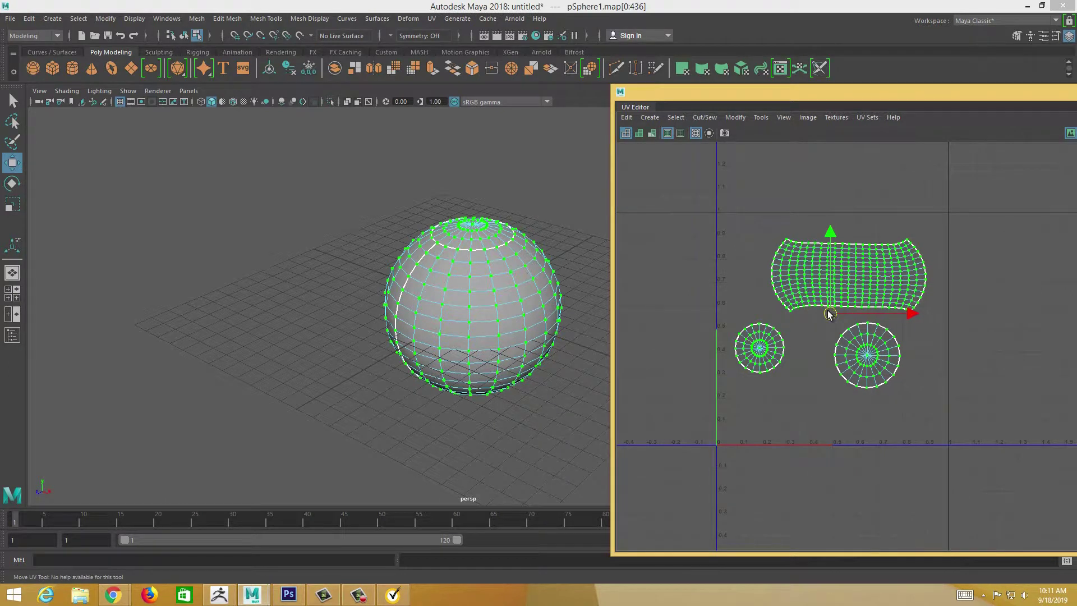
pyautogui.press('F8')
pyautogui.click(468, 261)
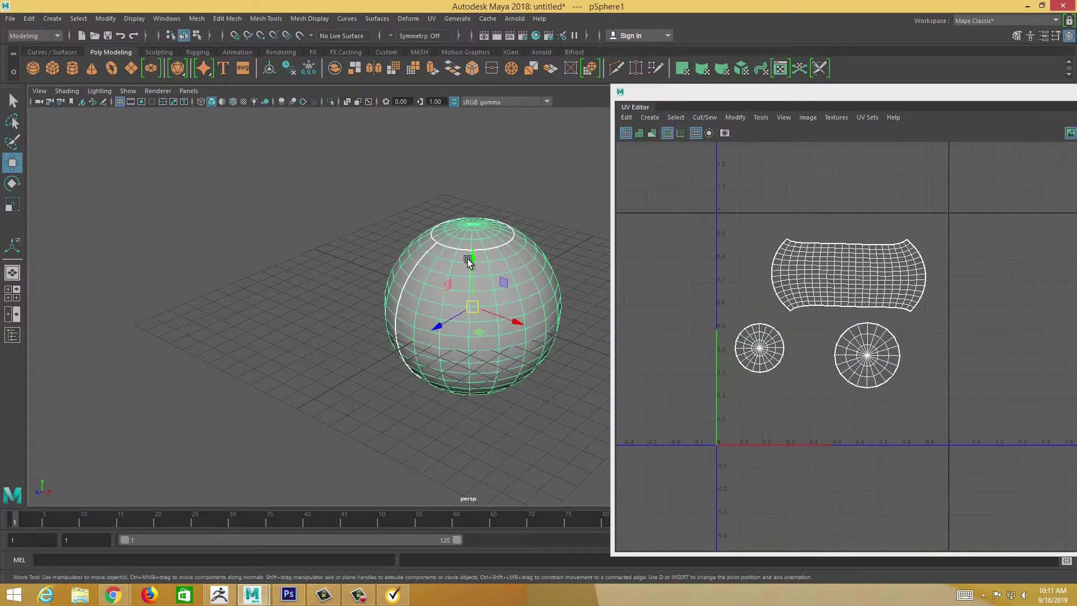
# Export only the selected sphere to the Desktop as an OBJ file named test.
pyautogui.click(10, 20)
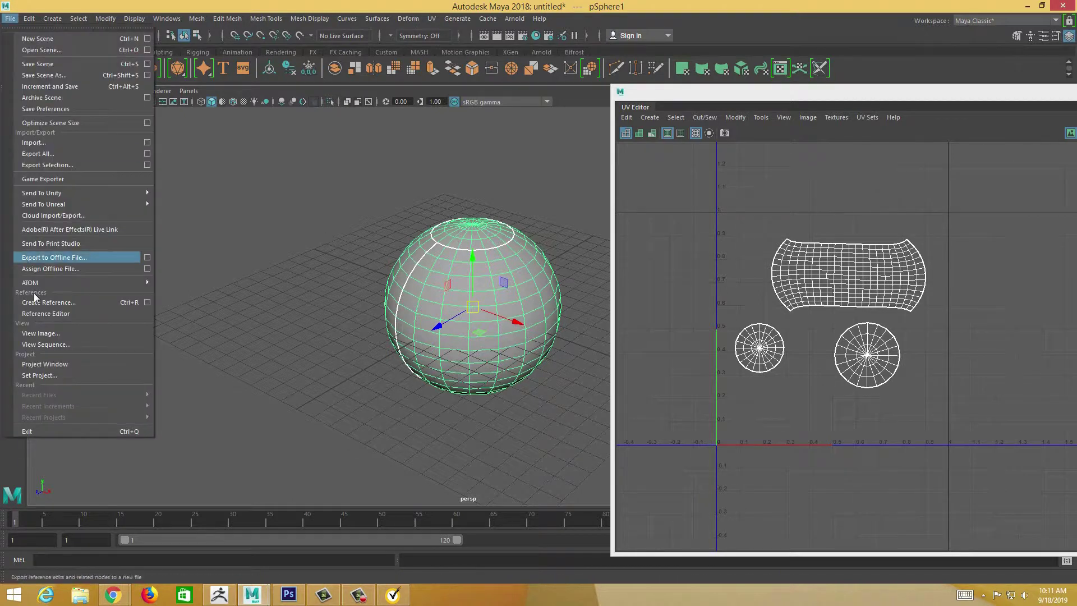
pyautogui.click(52, 165)
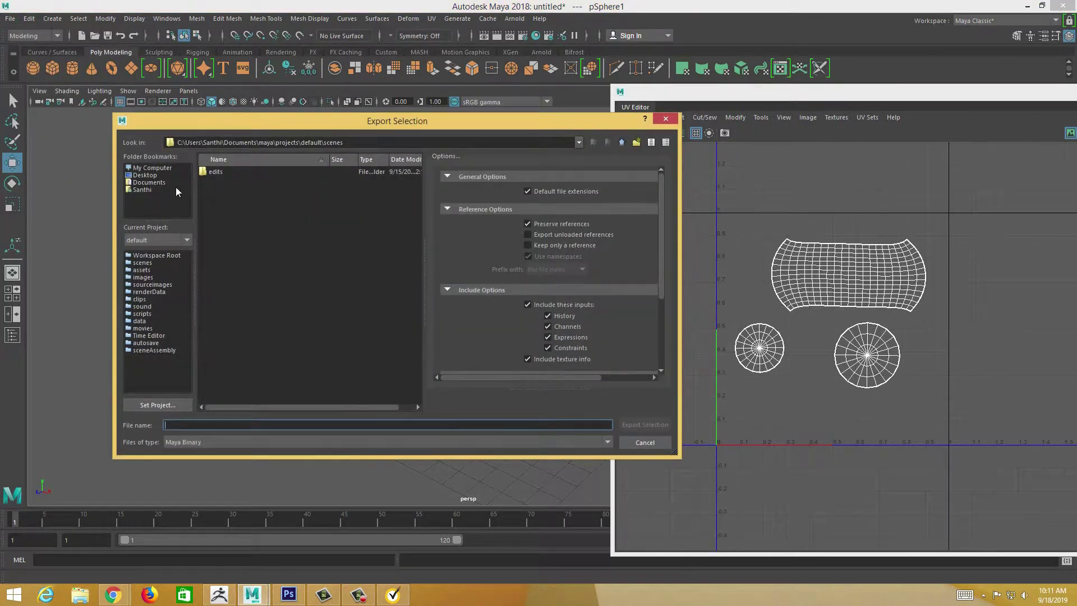
pyautogui.click(147, 175)
pyautogui.click(193, 442)
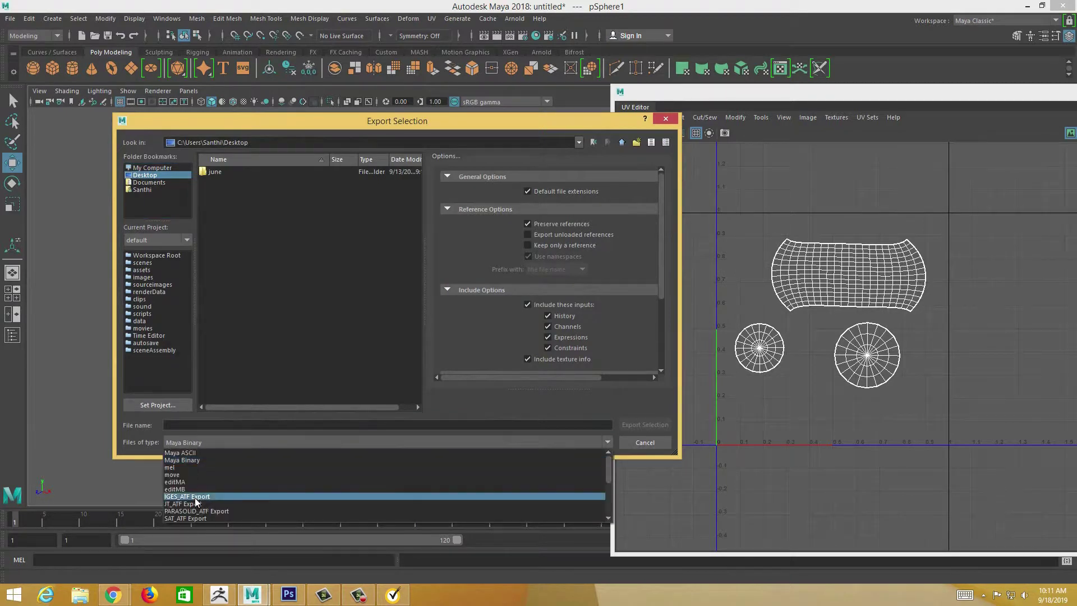
pyautogui.scroll(-2, 208, 505)
pyautogui.scroll(-3, 208, 505)
pyautogui.click(180, 517)
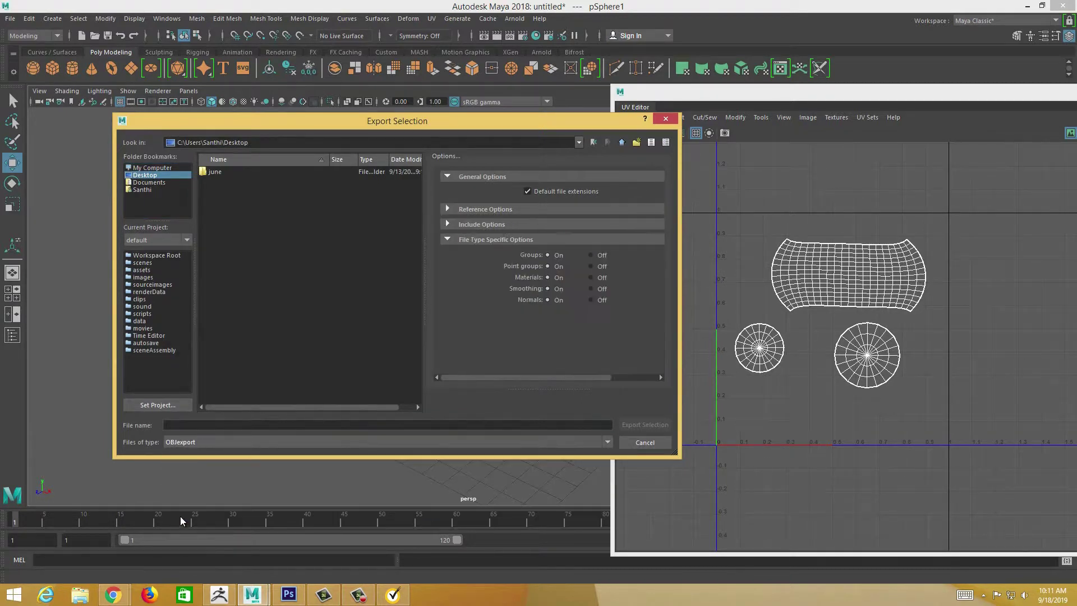
pyautogui.click(176, 425)
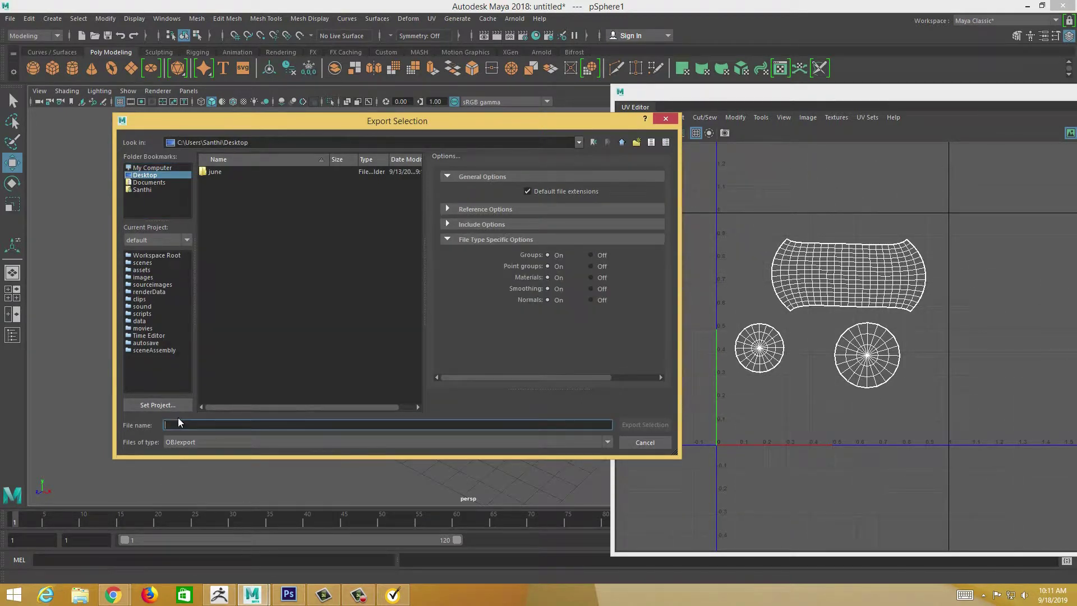
pyautogui.write('test')
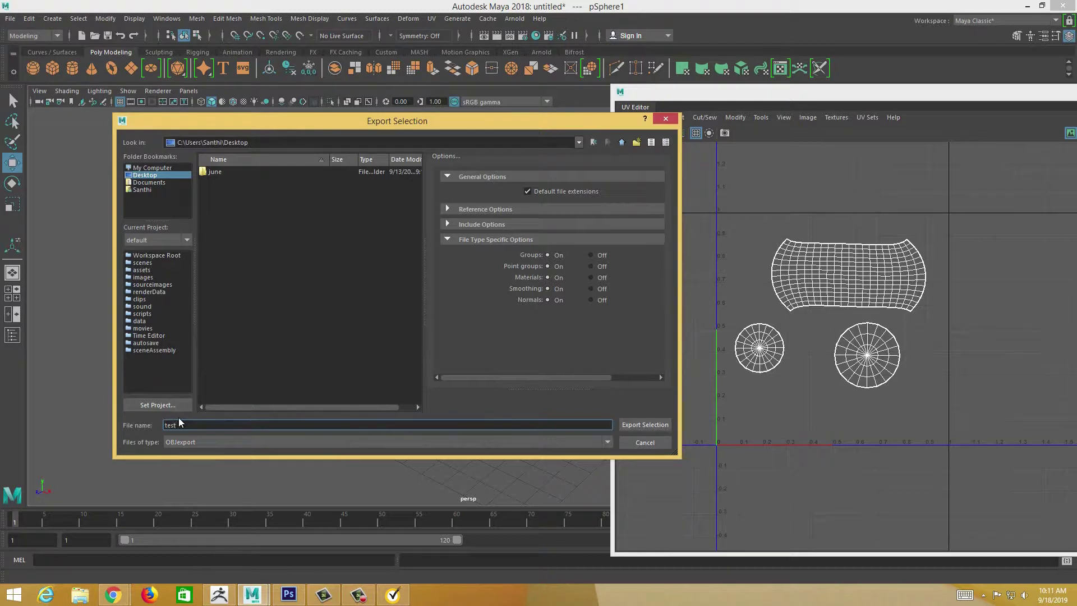
pyautogui.click(645, 424)
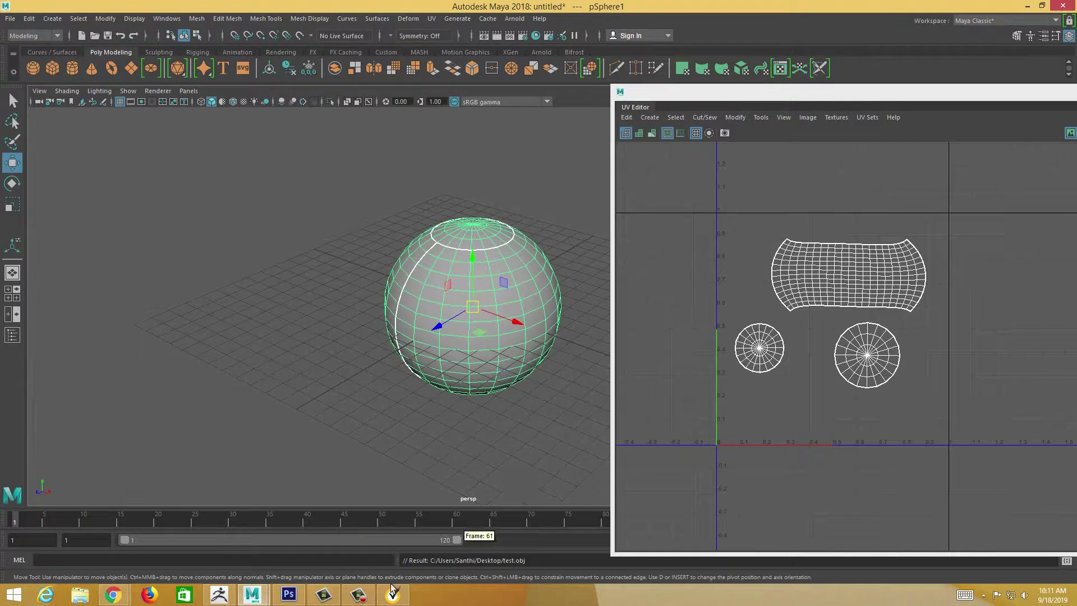
# Minimize Maya to show the desktop and dismiss the Norton threat alert without resolving it.
pyautogui.click(1027, 7)
pyautogui.click(740, 157)
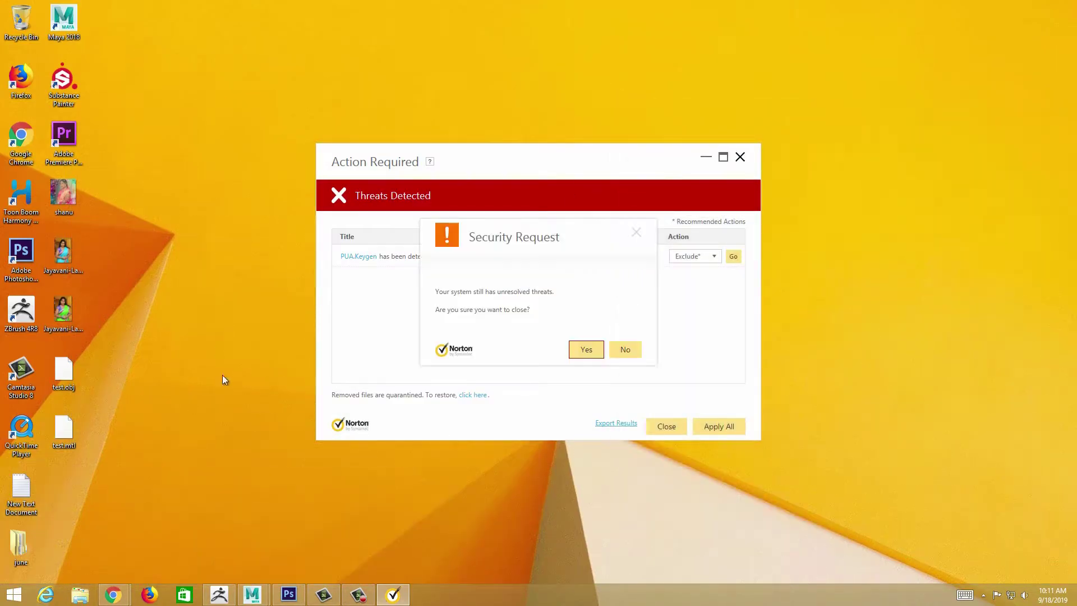
pyautogui.click(586, 348)
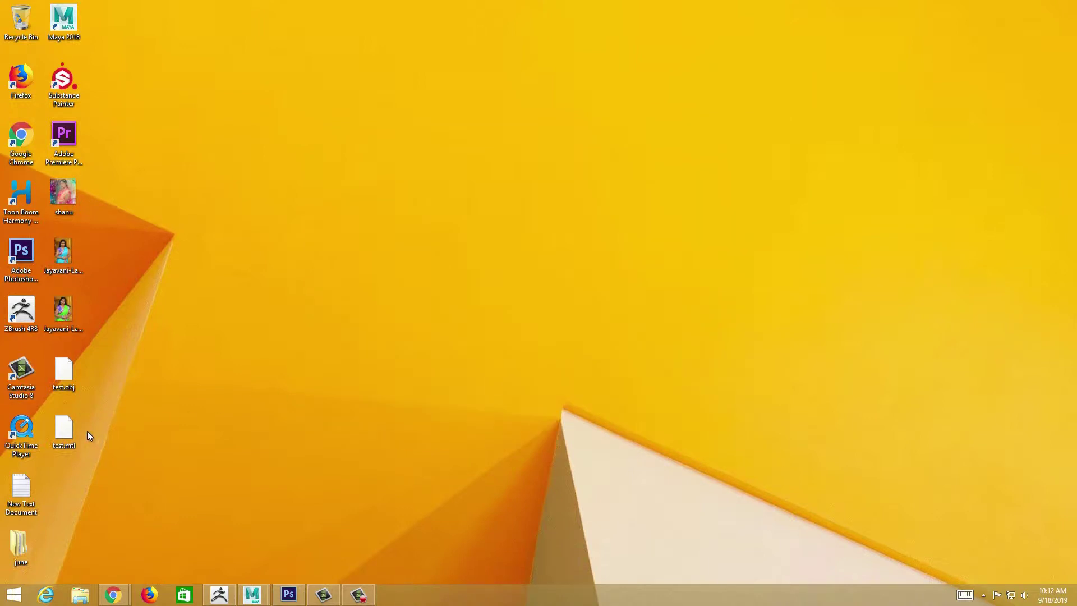
# Switch to ZBrush and import test.obj from the Desktop as a tool.
pyautogui.click(219, 595)
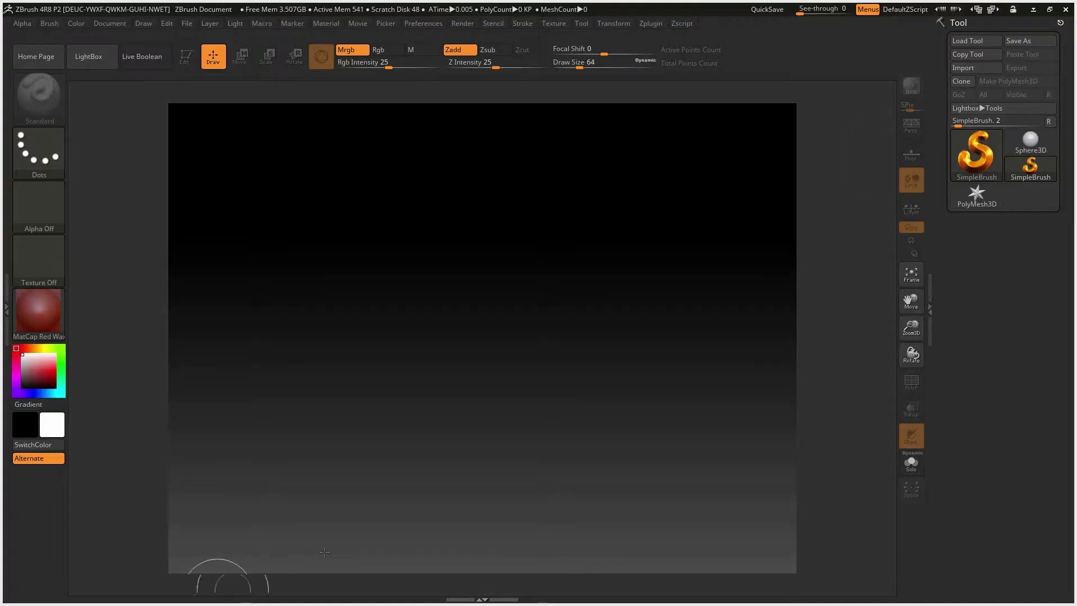
pyautogui.click(967, 68)
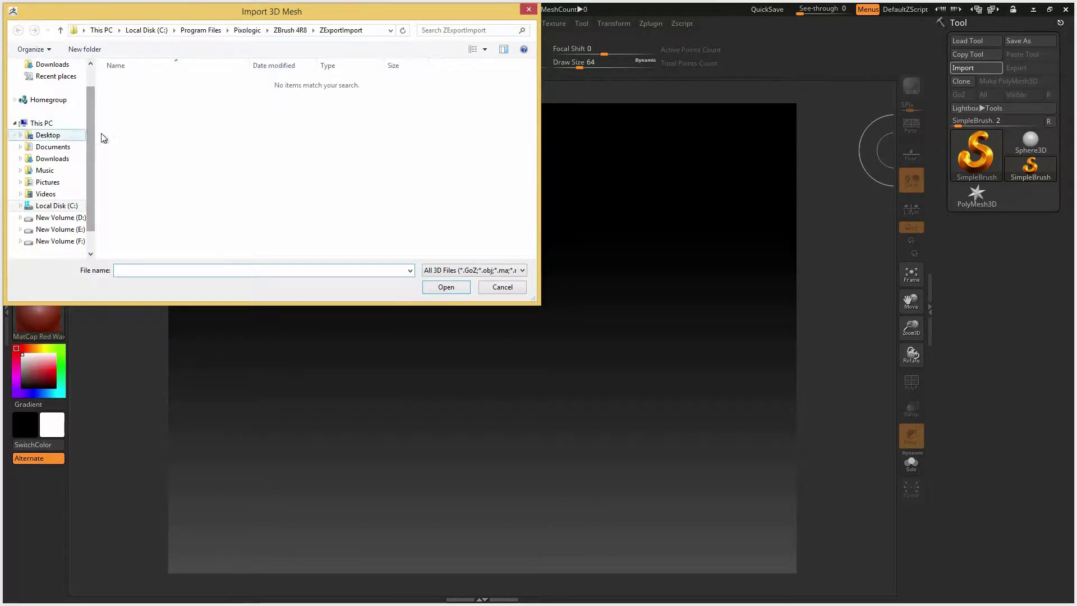
pyautogui.scroll(2, 91, 113)
pyautogui.click(46, 83)
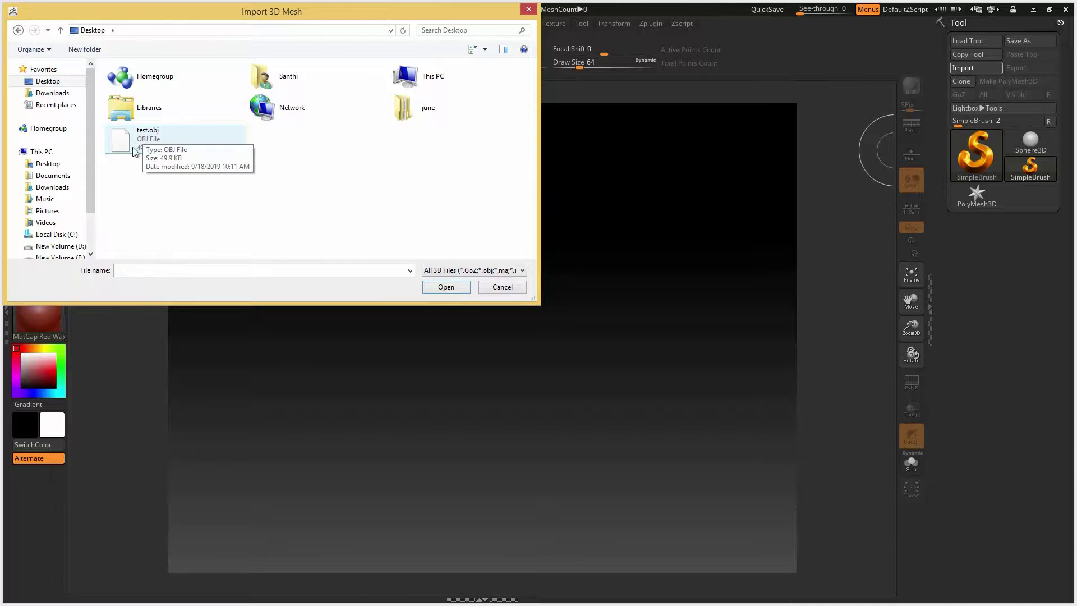
pyautogui.click(211, 148)
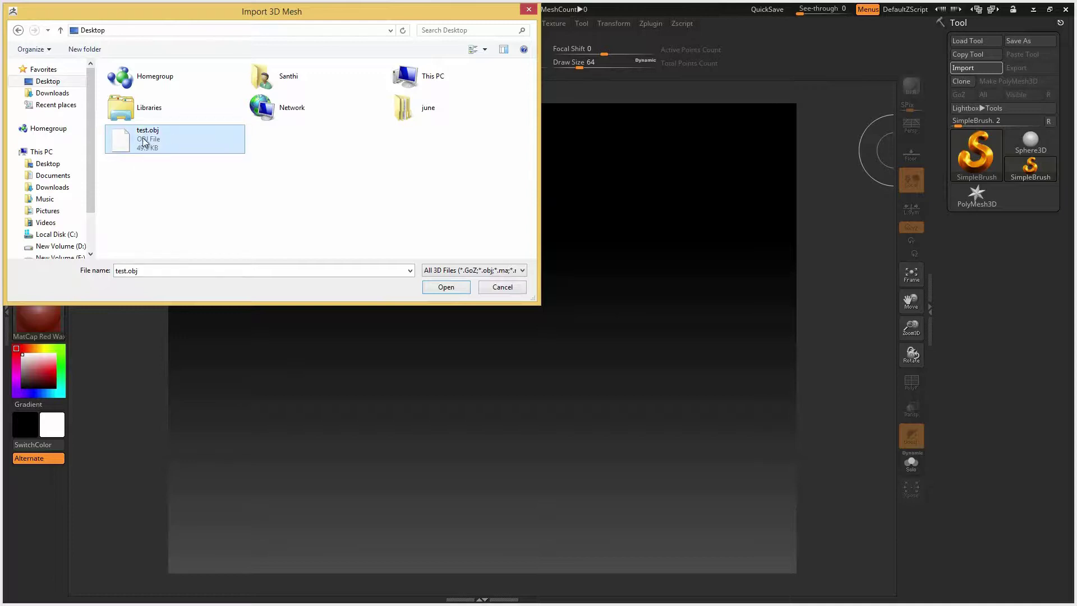
pyautogui.click(453, 288)
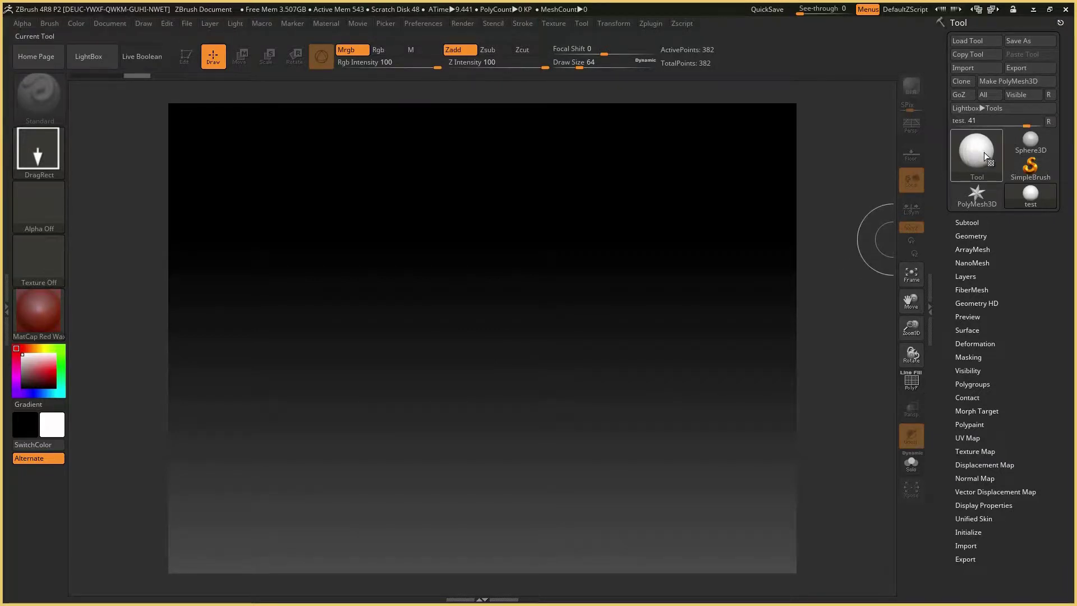
# Draw the imported sphere large on the canvas, enter Edit mode, and convert it to a PolyMesh3D.
pyautogui.moveTo(474, 315); pyautogui.dragTo(472, 542)
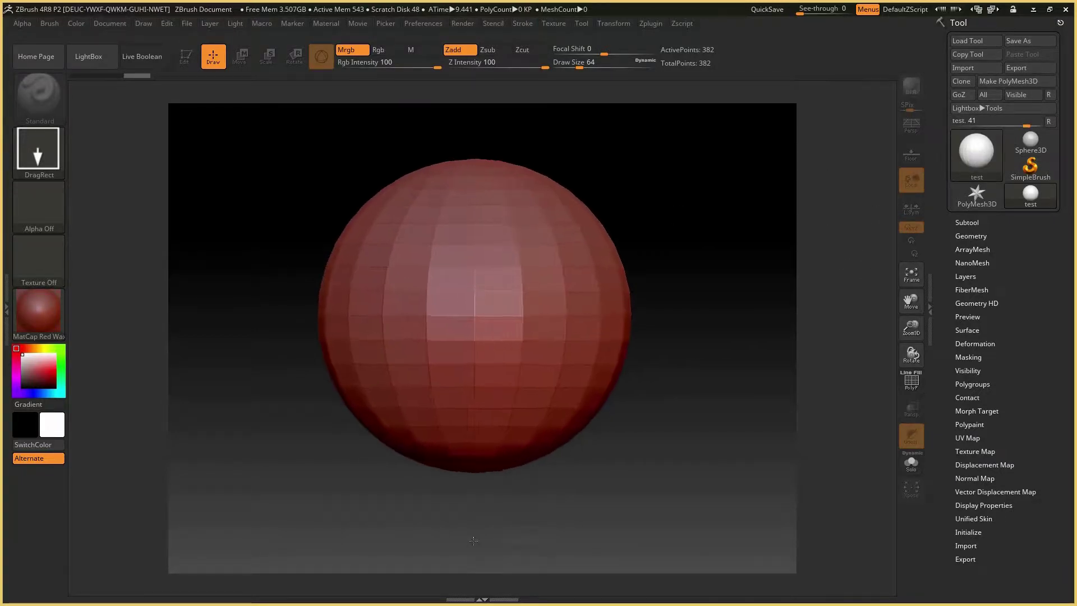
pyautogui.click(186, 57)
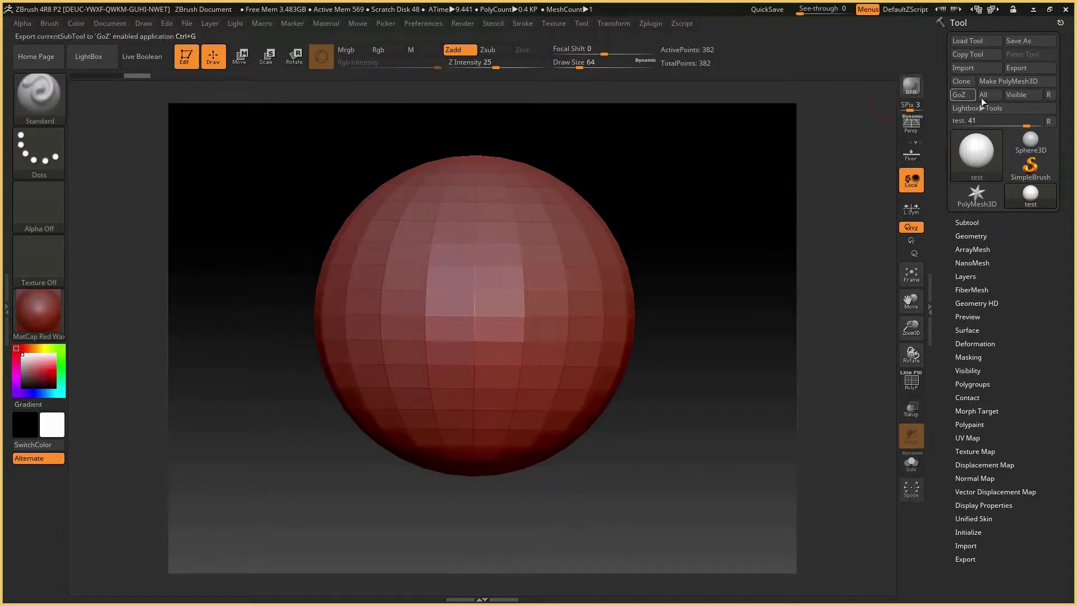
pyautogui.click(1017, 80)
pyautogui.moveTo(709, 282); pyautogui.dragTo(664, 296)
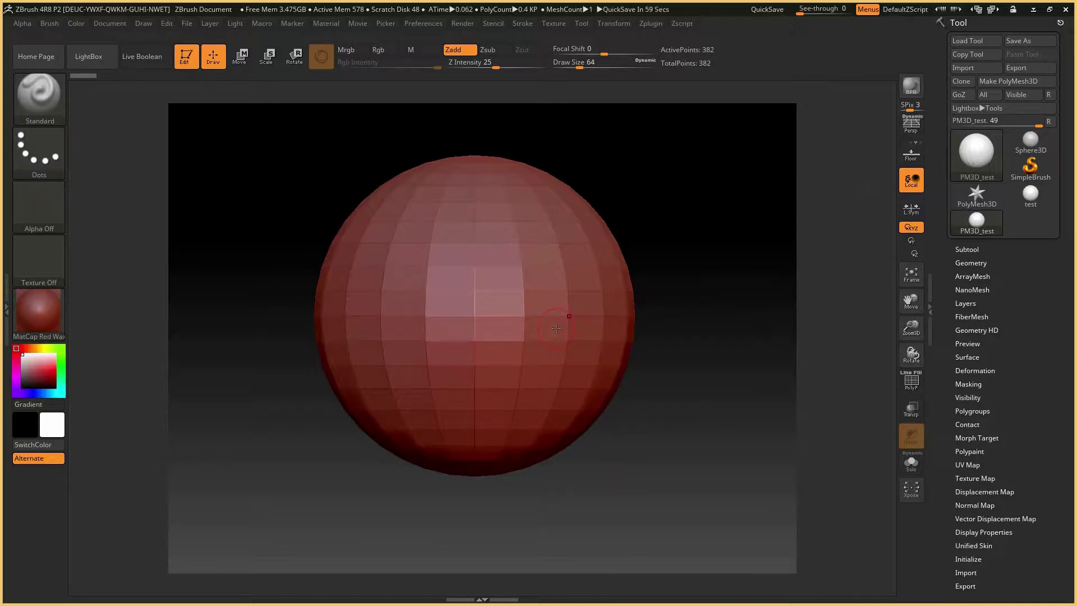
# Divide the sphere mesh up to subdivision level 5, and compare its lowest level with level 5.
pyautogui.click(971, 263)
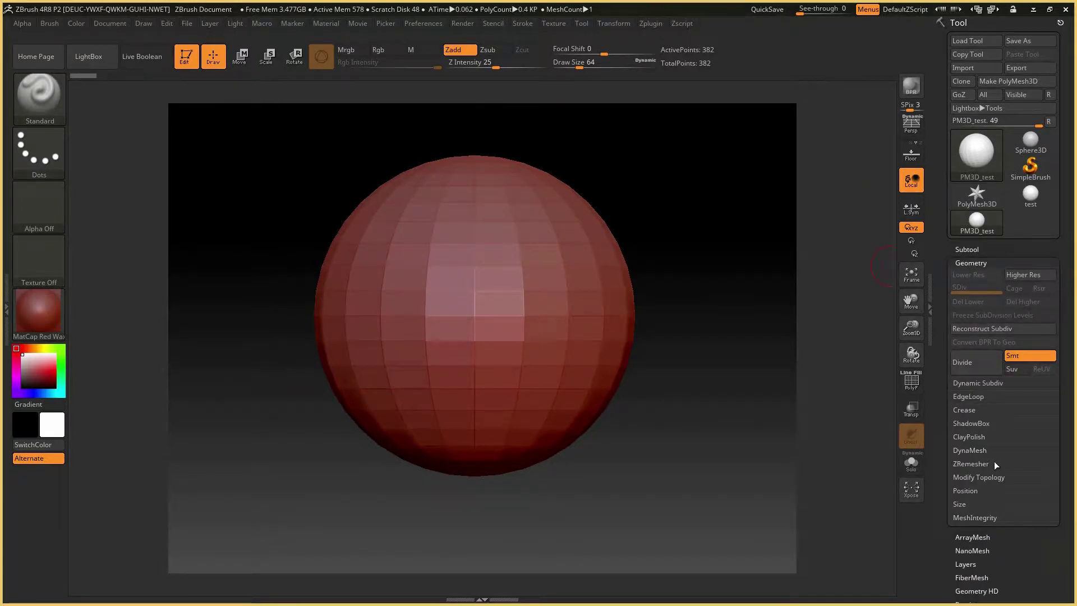
pyautogui.click(972, 262)
pyautogui.click(972, 262)
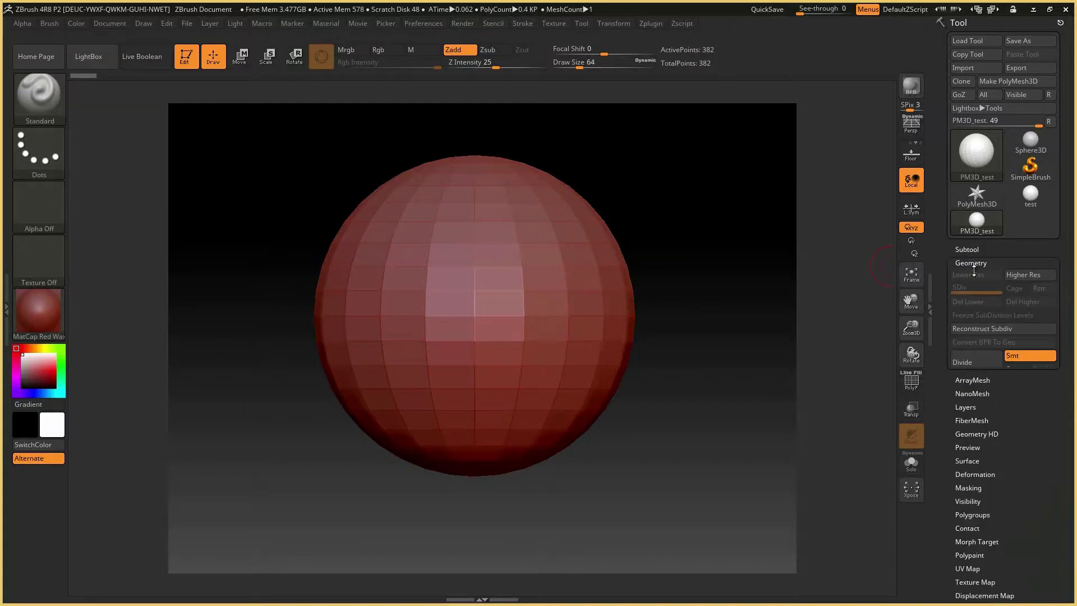
pyautogui.click(970, 364)
pyautogui.click(969, 364)
pyautogui.click(969, 365)
pyautogui.click(969, 366)
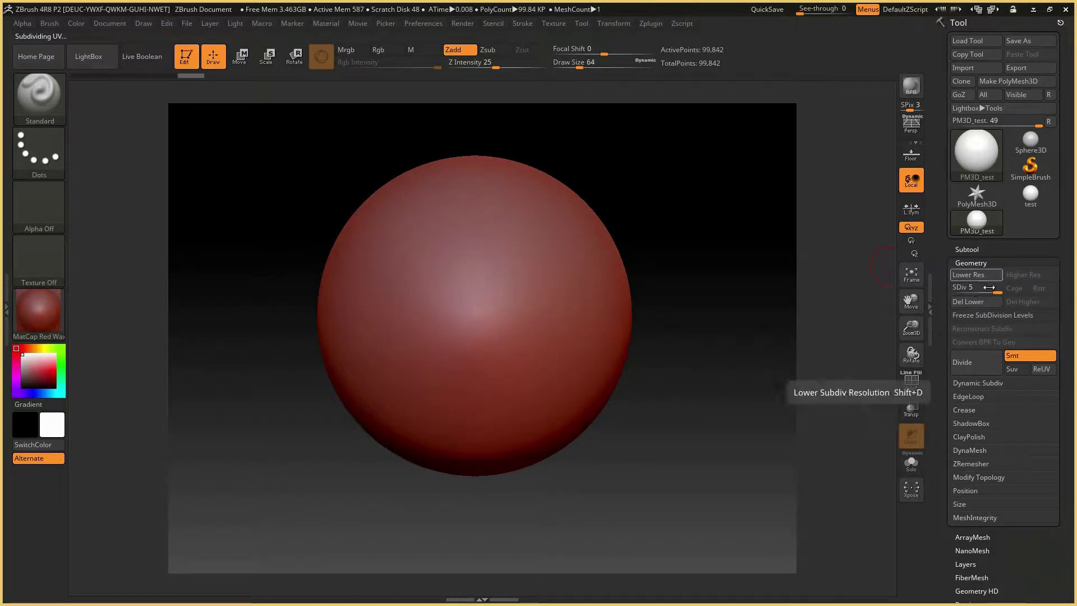
pyautogui.moveTo(976, 289); pyautogui.dragTo(931, 293)
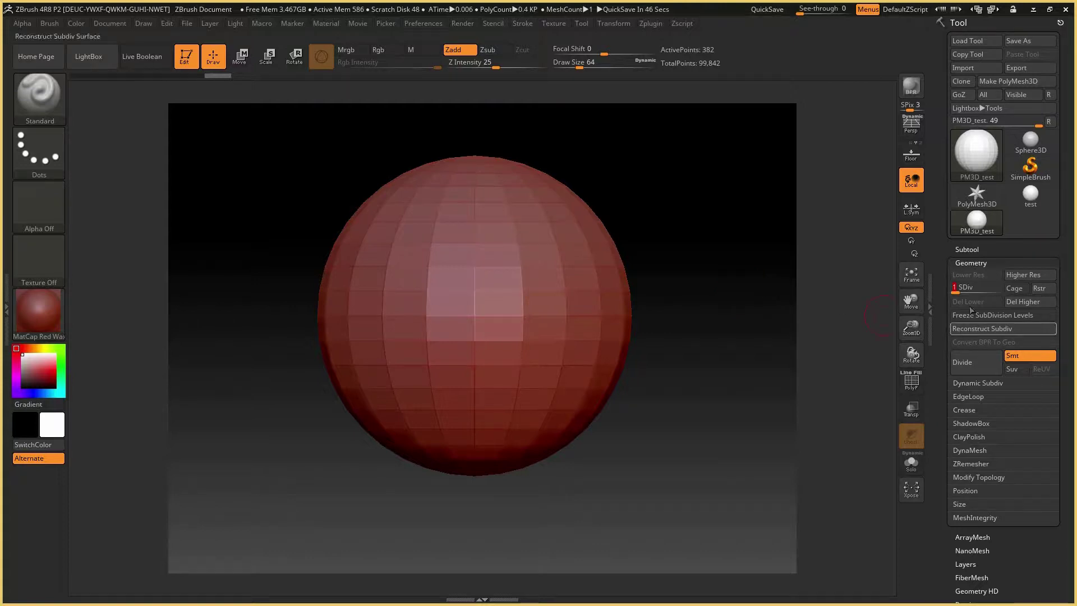
pyautogui.click(1000, 293)
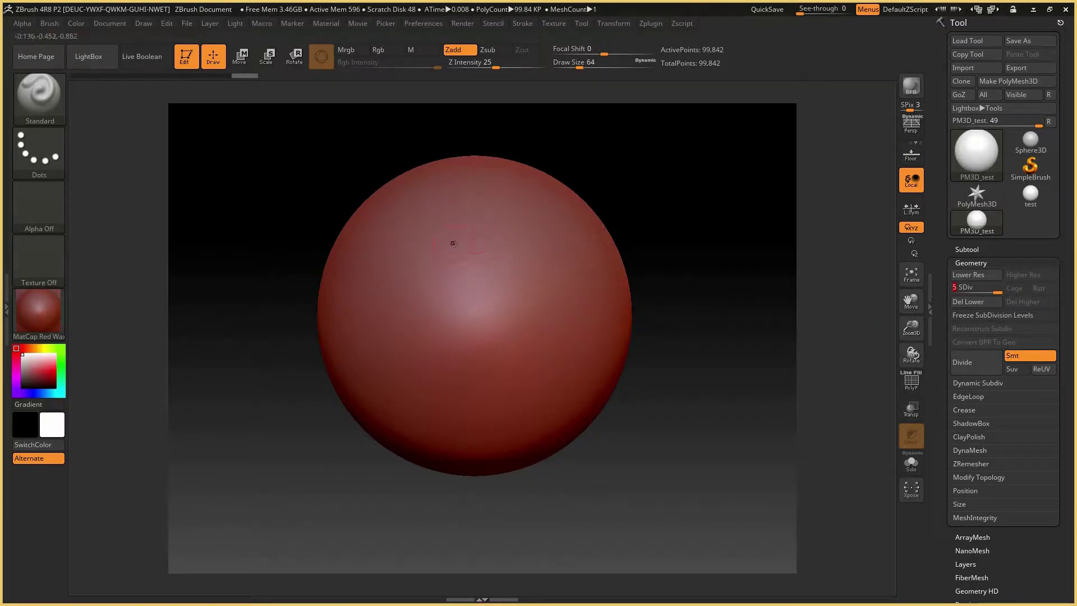
# Sculpt round bumps, a ring and a short arc on the sphere with the Standard brush at draw size 64.
pyautogui.moveTo(466, 229); pyautogui.dragTo(466, 230)
pyautogui.moveTo(439, 294); pyautogui.dragTo(442, 298)
pyautogui.moveTo(521, 303)
pyautogui.mouseDown()
pyautogui.moveTo(465, 340)
pyautogui.moveTo(493, 343)
pyautogui.moveTo(466, 373)
pyautogui.moveTo(491, 400)
pyautogui.moveTo(522, 378)
pyautogui.moveTo(520, 351)
pyautogui.moveTo(487, 341)
pyautogui.mouseUp()
pyautogui.moveTo(698, 428)
pyautogui.mouseDown()
pyautogui.moveTo(606, 292)
pyautogui.moveTo(610, 260)
pyautogui.moveTo(625, 275)
pyautogui.mouseUp()
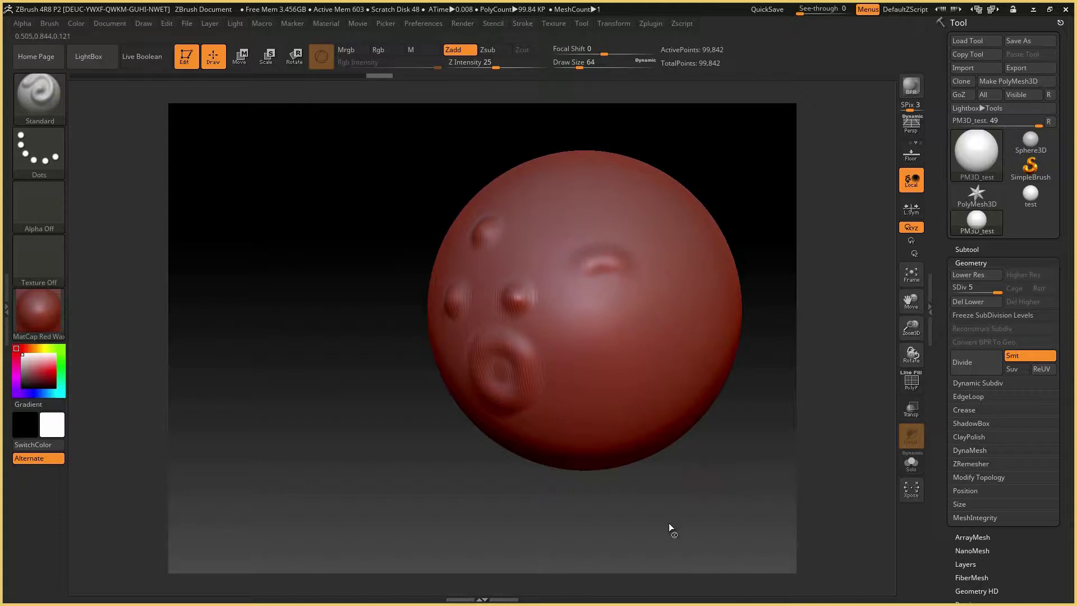
# Reduce the draw size to 32 and sculpt several wavy horizontal ridges beside the bumps.
pyautogui.moveTo(733, 472); pyautogui.dragTo(673, 460)
pyautogui.moveTo(395, 309)
pyautogui.mouseDown()
pyautogui.moveTo(468, 316)
pyautogui.moveTo(526, 292)
pyautogui.mouseUp()
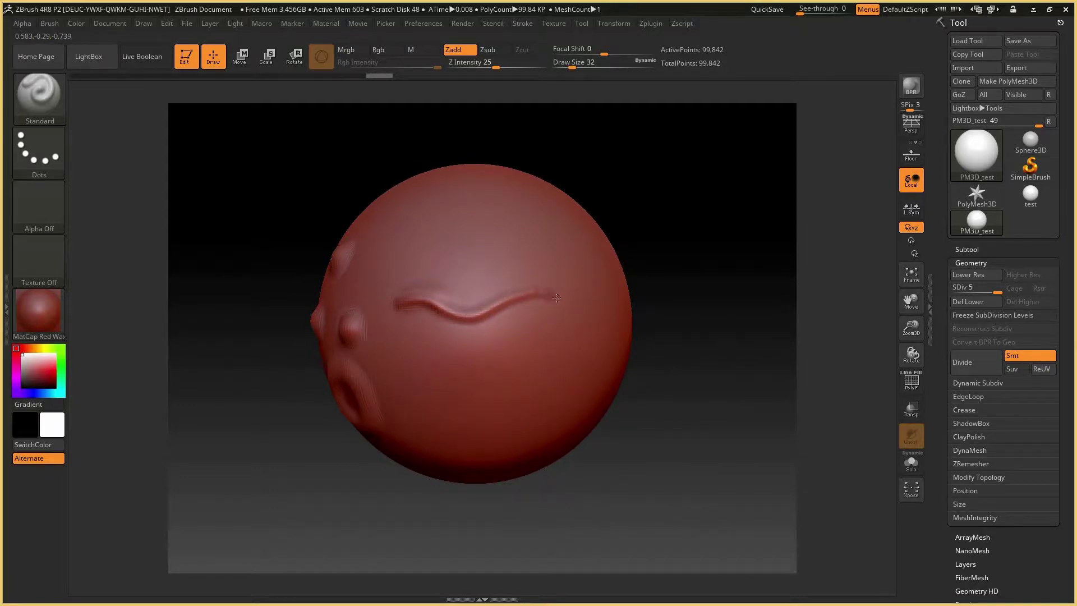
pyautogui.moveTo(603, 295); pyautogui.dragTo(606, 296)
pyautogui.moveTo(410, 354)
pyautogui.mouseDown()
pyautogui.moveTo(481, 363)
pyautogui.moveTo(506, 350)
pyautogui.moveTo(563, 354)
pyautogui.moveTo(589, 349)
pyautogui.mouseUp()
pyautogui.moveTo(647, 430); pyautogui.dragTo(647, 406)
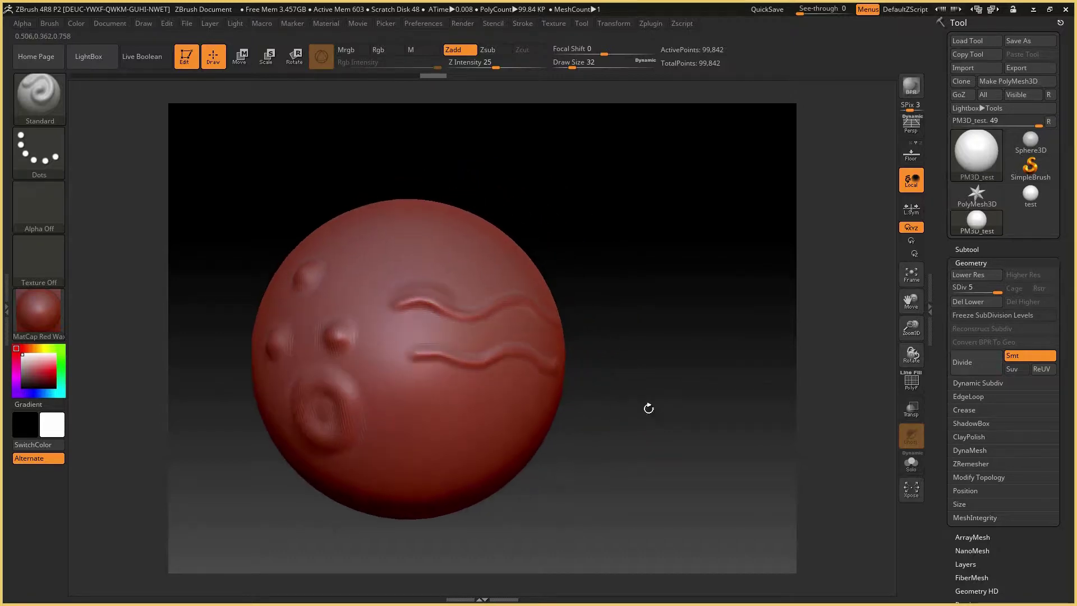
pyautogui.moveTo(397, 417)
pyautogui.mouseDown()
pyautogui.moveTo(457, 410)
pyautogui.moveTo(487, 423)
pyautogui.moveTo(512, 419)
pyautogui.moveTo(505, 395)
pyautogui.mouseUp()
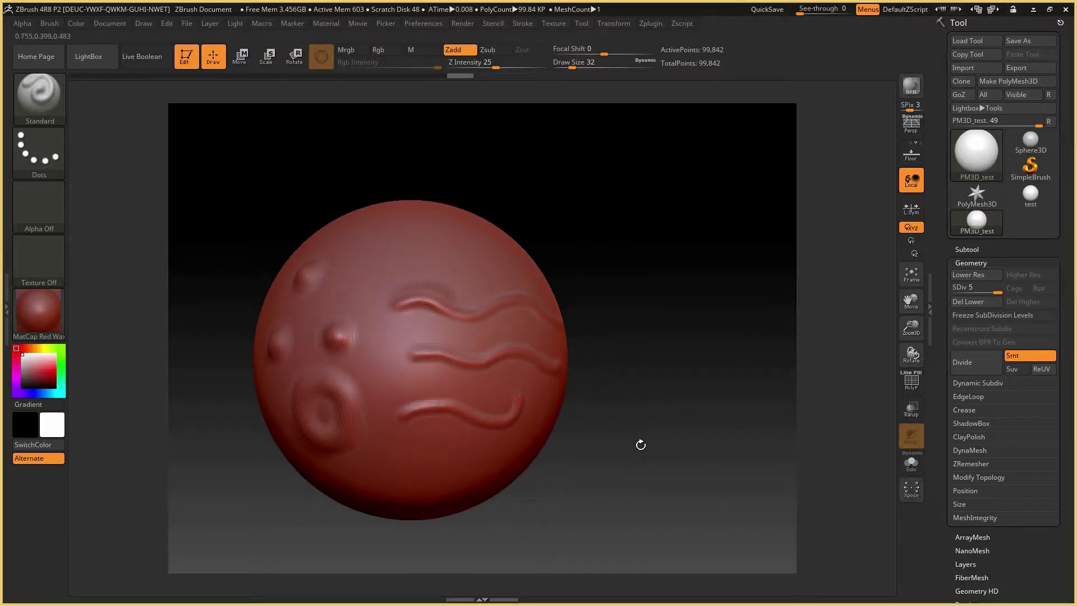
pyautogui.moveTo(639, 443); pyautogui.dragTo(595, 444)
pyautogui.moveTo(530, 433); pyautogui.dragTo(601, 417)
# Sculpt a zigzag ridge above the wavy lines and a large double-curved spiral on the adjoining bare side.
pyautogui.moveTo(755, 361); pyautogui.dragTo(682, 368)
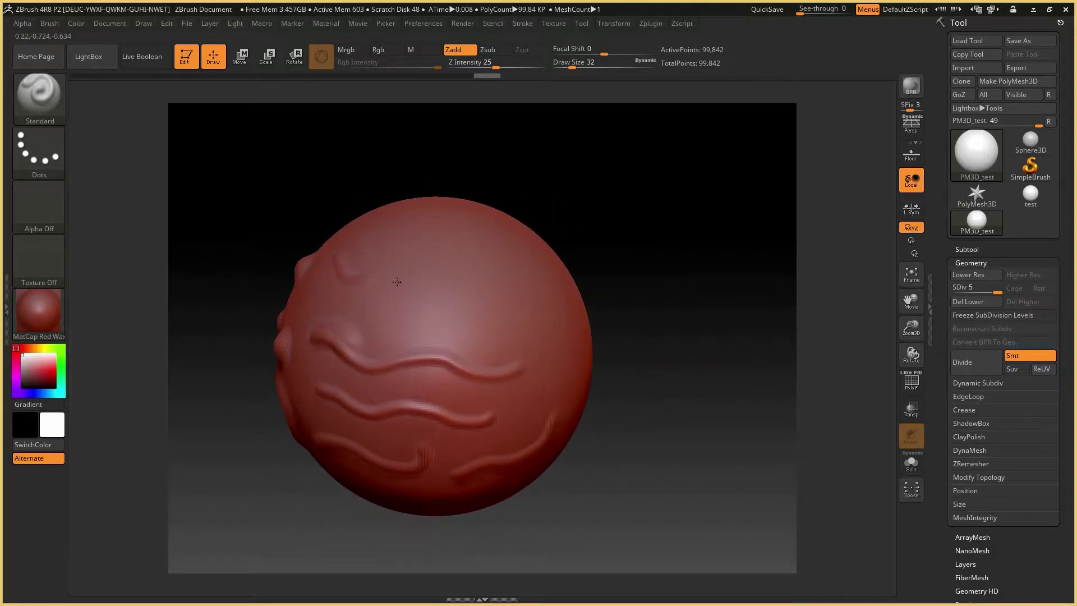
pyautogui.moveTo(668, 377); pyautogui.dragTo(567, 379)
pyautogui.moveTo(434, 309)
pyautogui.mouseDown()
pyautogui.moveTo(408, 318)
pyautogui.moveTo(395, 348)
pyautogui.moveTo(405, 386)
pyautogui.moveTo(451, 398)
pyautogui.moveTo(493, 363)
pyautogui.moveTo(489, 330)
pyautogui.moveTo(463, 326)
pyautogui.moveTo(442, 355)
pyautogui.mouseUp()
pyautogui.moveTo(392, 290)
pyautogui.mouseDown()
pyautogui.moveTo(364, 343)
pyautogui.moveTo(363, 387)
pyautogui.moveTo(394, 426)
pyautogui.moveTo(469, 434)
pyautogui.moveTo(505, 415)
pyautogui.moveTo(524, 357)
pyautogui.mouseUp()
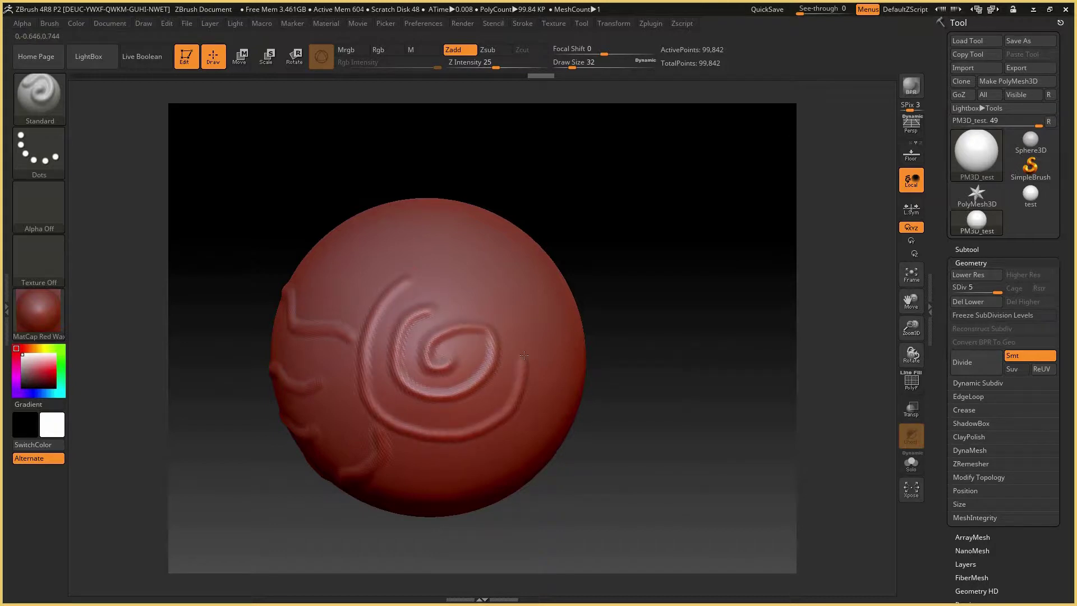
# Sculpt more curls and long curved ridges around the sphere, continuing into the bare area near the bumps.
pyautogui.moveTo(644, 392)
pyautogui.mouseDown()
pyautogui.moveTo(619, 400)
pyautogui.moveTo(552, 370)
pyautogui.moveTo(519, 331)
pyautogui.moveTo(503, 378)
pyautogui.moveTo(520, 399)
pyautogui.moveTo(554, 399)
pyautogui.moveTo(571, 364)
pyautogui.moveTo(535, 370)
pyautogui.mouseUp()
pyautogui.moveTo(641, 480)
pyautogui.mouseDown()
pyautogui.moveTo(656, 514)
pyautogui.moveTo(692, 462)
pyautogui.mouseUp()
pyautogui.moveTo(419, 269)
pyautogui.mouseDown()
pyautogui.moveTo(438, 296)
pyautogui.moveTo(471, 276)
pyautogui.moveTo(448, 261)
pyautogui.mouseUp()
pyautogui.moveTo(468, 314)
pyautogui.mouseDown()
pyautogui.moveTo(540, 259)
pyautogui.moveTo(491, 276)
pyautogui.moveTo(532, 319)
pyautogui.moveTo(502, 335)
pyautogui.moveTo(420, 334)
pyautogui.moveTo(390, 247)
pyautogui.mouseUp()
pyautogui.moveTo(725, 274); pyautogui.dragTo(645, 269)
pyautogui.moveTo(566, 343); pyautogui.dragTo(680, 245)
pyautogui.moveTo(724, 184)
pyautogui.mouseDown()
pyautogui.moveTo(681, 272)
pyautogui.moveTo(595, 320)
pyautogui.mouseUp()
pyautogui.moveTo(527, 371)
pyautogui.mouseDown()
pyautogui.moveTo(589, 333)
pyautogui.moveTo(590, 303)
pyautogui.mouseUp()
pyautogui.moveTo(714, 435)
pyautogui.mouseDown()
pyautogui.moveTo(617, 413)
pyautogui.moveTo(682, 334)
pyautogui.mouseUp()
pyautogui.moveTo(760, 437); pyautogui.dragTo(587, 382)
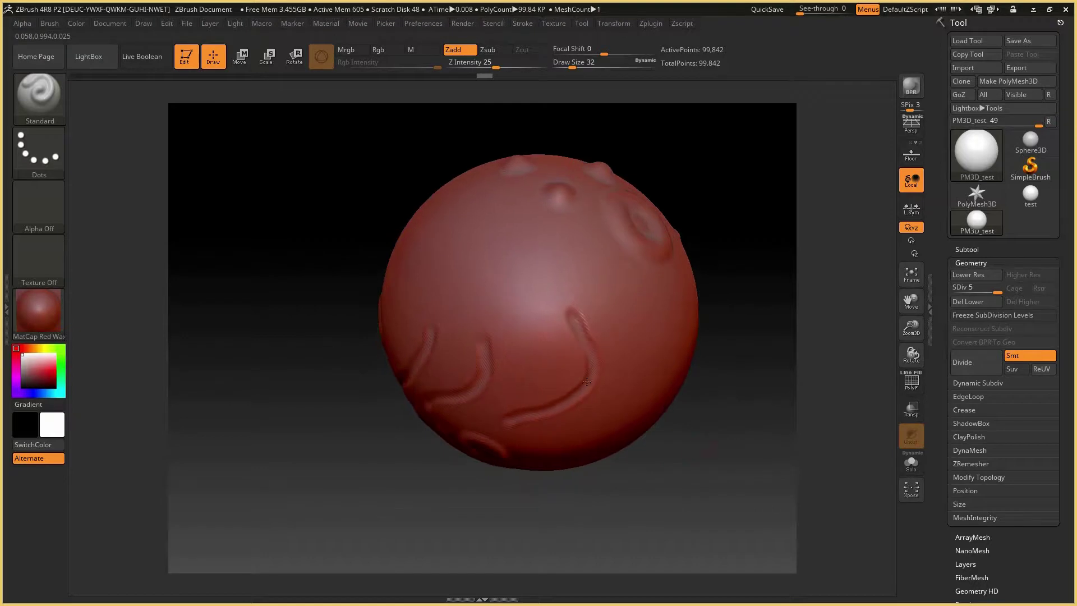
# Add hook-shaped curls and arcs to the smooth area between the spirals and the bumps.
pyautogui.moveTo(659, 435); pyautogui.dragTo(676, 464)
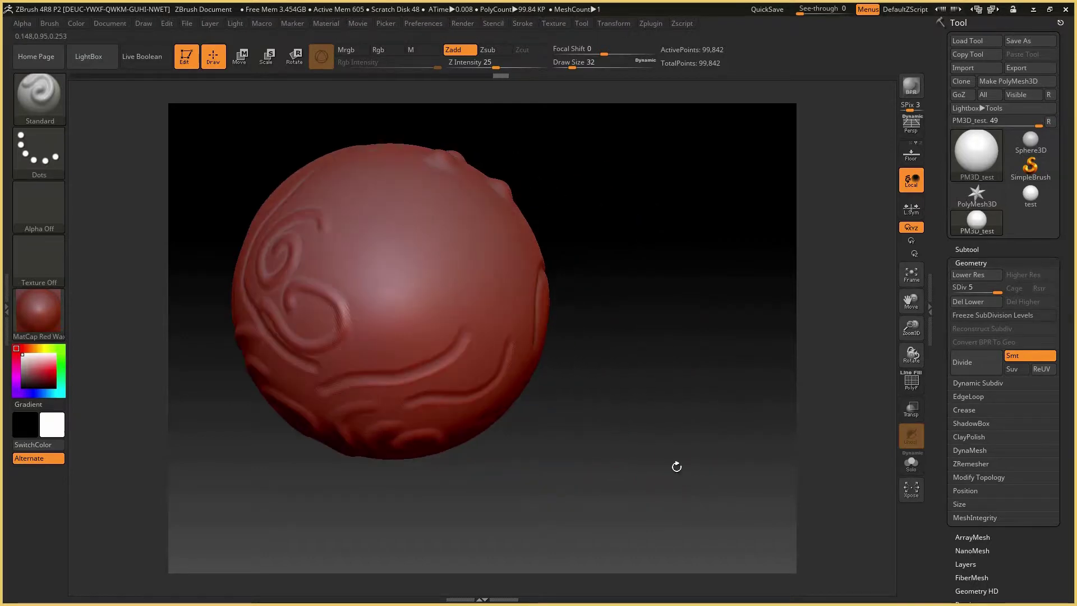
pyautogui.moveTo(474, 265)
pyautogui.mouseDown()
pyautogui.moveTo(431, 250)
pyautogui.moveTo(389, 286)
pyautogui.moveTo(394, 320)
pyautogui.moveTo(419, 294)
pyautogui.mouseUp()
pyautogui.moveTo(358, 246); pyautogui.dragTo(402, 213)
pyautogui.moveTo(673, 289); pyautogui.dragTo(583, 306)
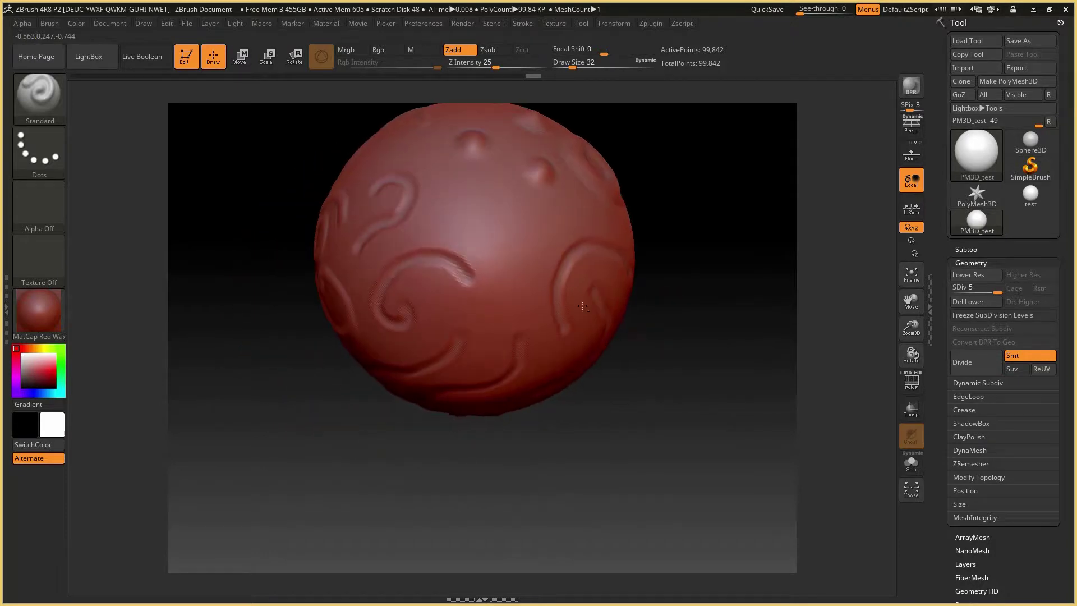
pyautogui.moveTo(484, 181); pyautogui.dragTo(521, 306)
pyautogui.moveTo(659, 436); pyautogui.dragTo(583, 491)
# Fill the remaining bare areas of the sphere with flowing ridges, arcs and swirls.
pyautogui.moveTo(498, 256)
pyautogui.mouseDown()
pyautogui.moveTo(451, 302)
pyautogui.moveTo(508, 320)
pyautogui.moveTo(499, 303)
pyautogui.mouseUp()
pyautogui.moveTo(626, 407); pyautogui.dragTo(690, 393)
pyautogui.moveTo(491, 291)
pyautogui.mouseDown()
pyautogui.moveTo(541, 306)
pyautogui.moveTo(581, 242)
pyautogui.mouseUp()
pyautogui.moveTo(696, 404)
pyautogui.mouseDown()
pyautogui.moveTo(628, 370)
pyautogui.moveTo(629, 336)
pyautogui.moveTo(600, 391)
pyautogui.moveTo(505, 364)
pyautogui.mouseUp()
pyautogui.moveTo(649, 524)
pyautogui.mouseDown()
pyautogui.moveTo(589, 397)
pyautogui.moveTo(480, 275)
pyautogui.mouseUp()
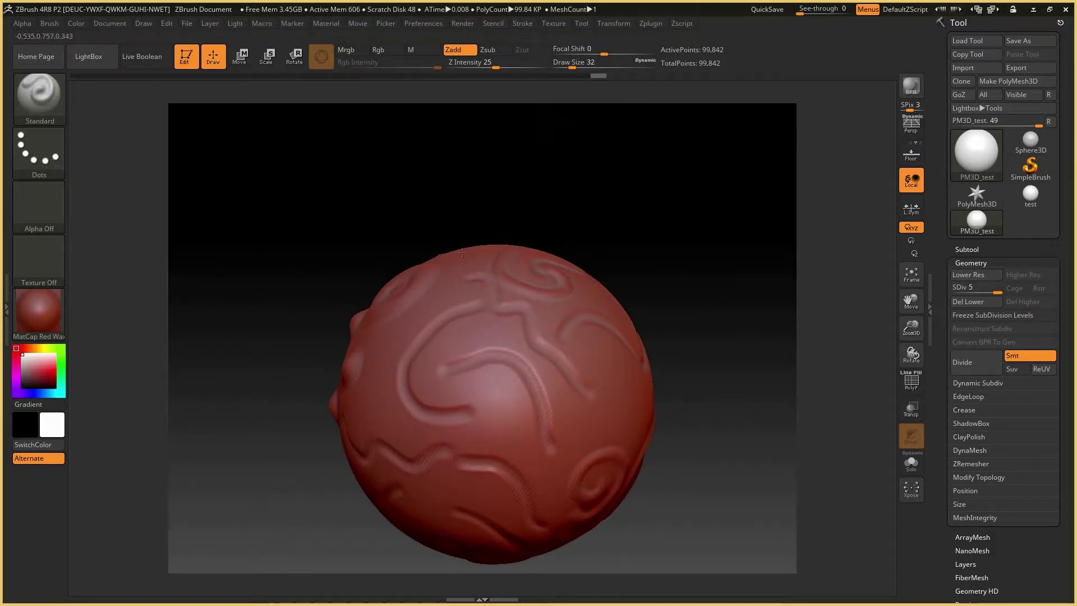
pyautogui.moveTo(660, 231); pyautogui.dragTo(762, 455)
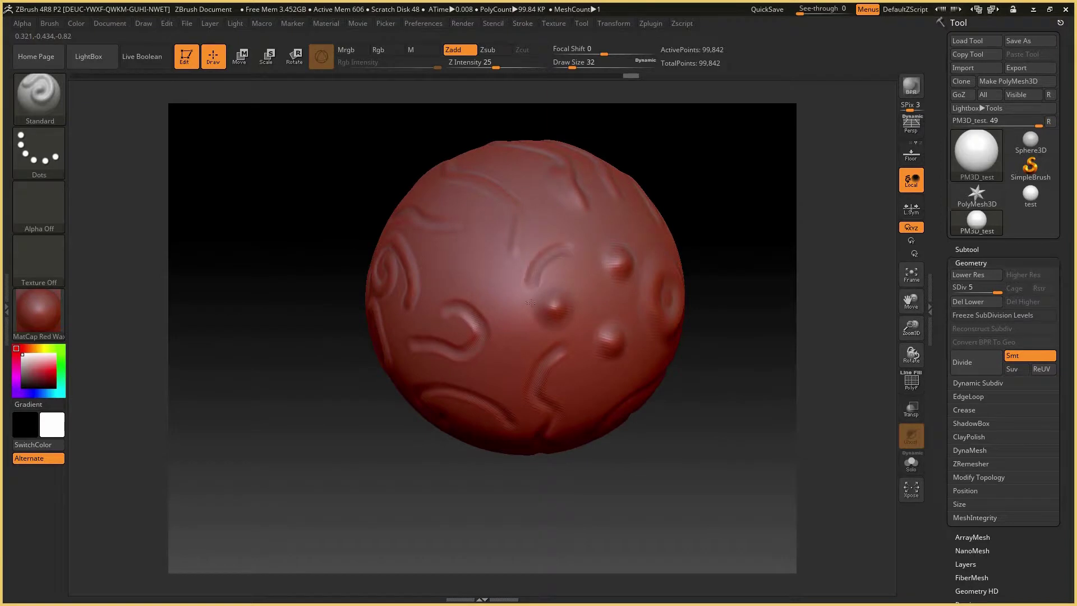
pyautogui.moveTo(494, 457); pyautogui.dragTo(659, 470)
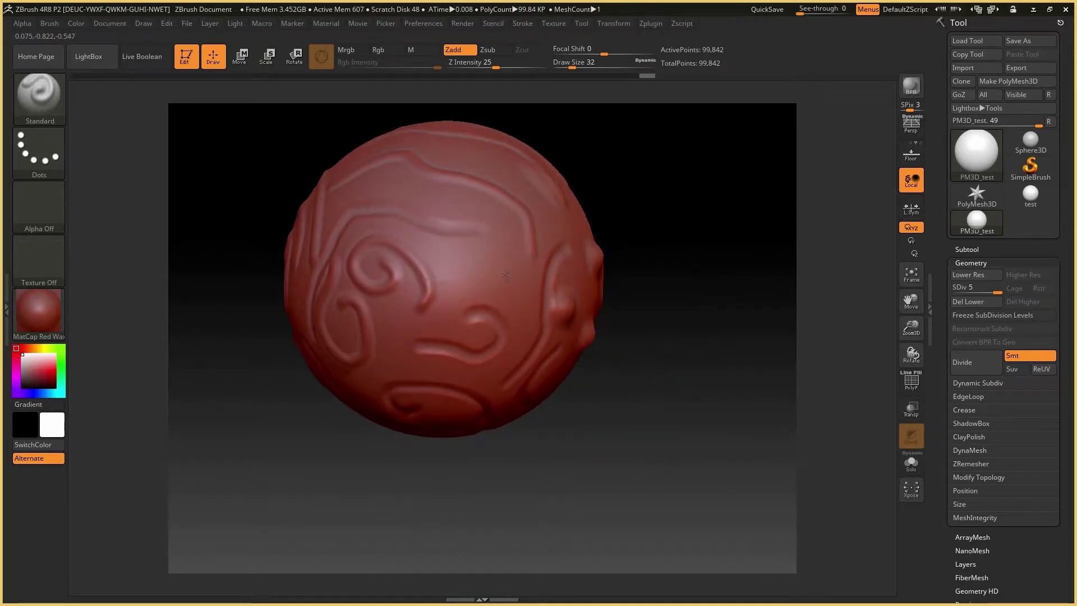
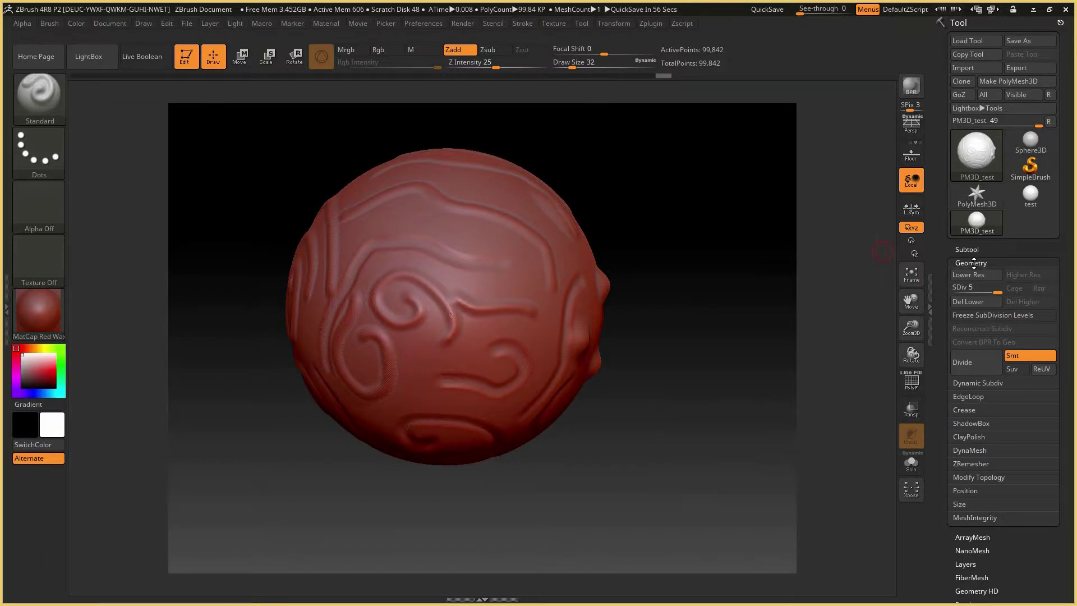
# Try to create a normal map of the sculpted sphere at its highest subdivision level.
pyautogui.click(974, 264)
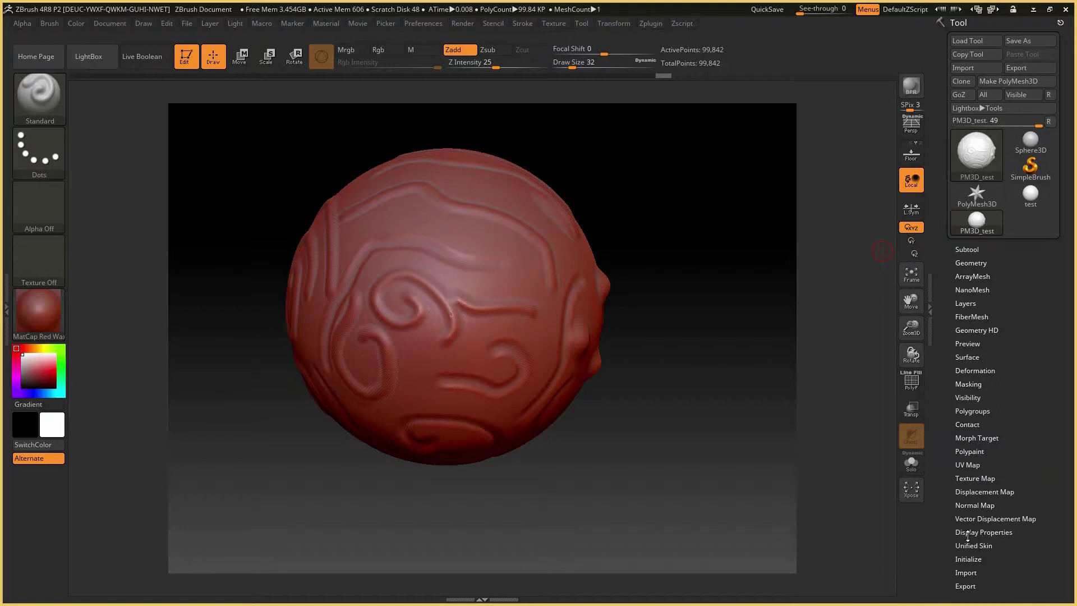
pyautogui.click(974, 505)
pyautogui.moveTo(1063, 465); pyautogui.dragTo(1044, 407)
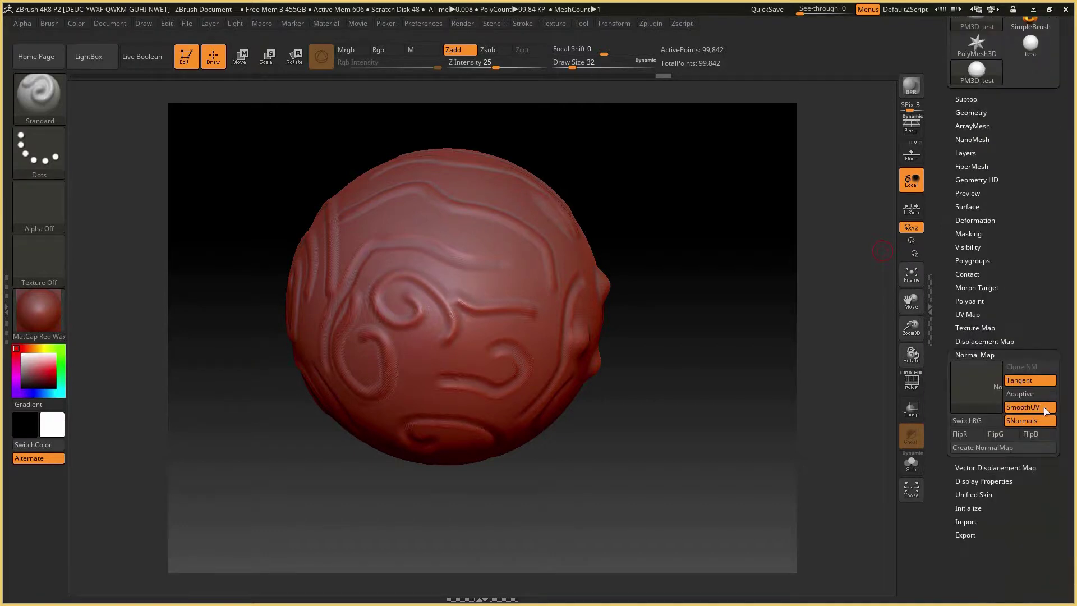
pyautogui.click(991, 448)
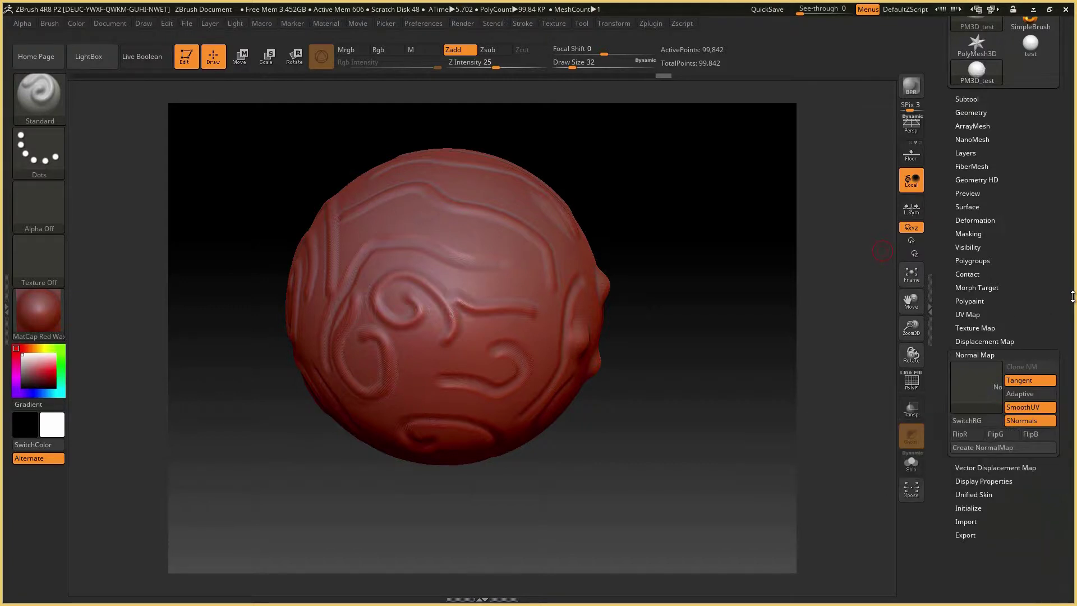
# Lower the sphere to subdivision level 1 and create its normal map with Tangent, SmoothUV and SNormals enabled.
pyautogui.scroll(5, 1028, 338)
pyautogui.click(970, 251)
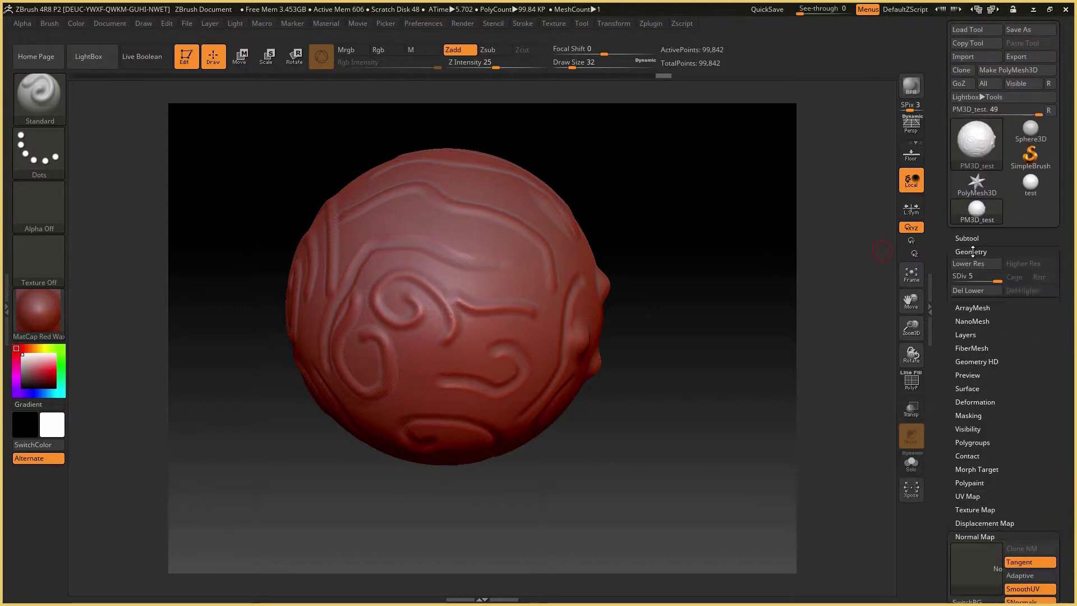
pyautogui.click(960, 285)
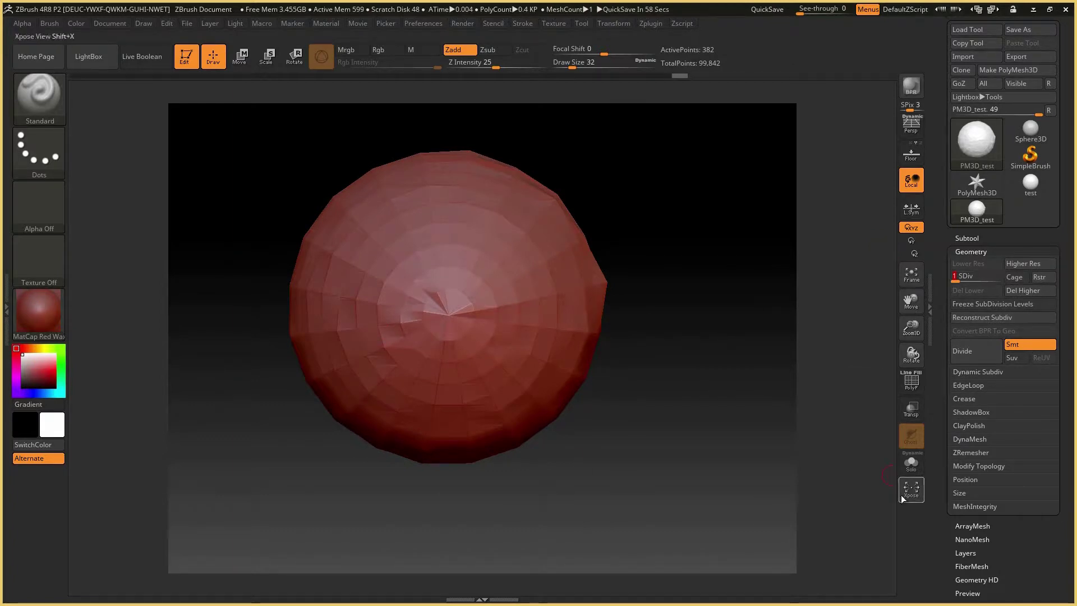
pyautogui.moveTo(947, 530); pyautogui.dragTo(947, 361)
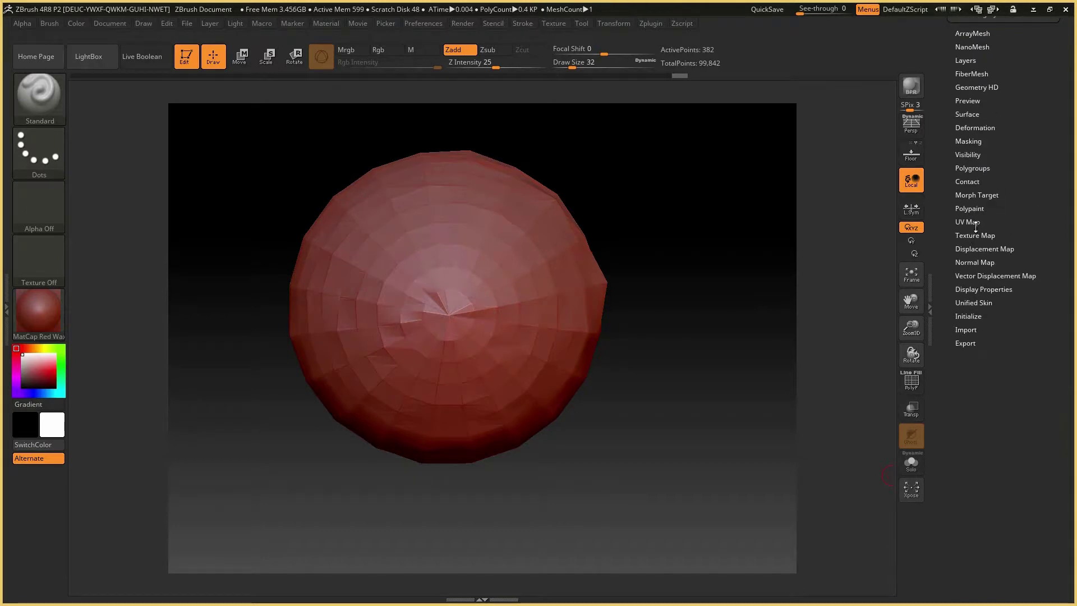
pyautogui.click(979, 262)
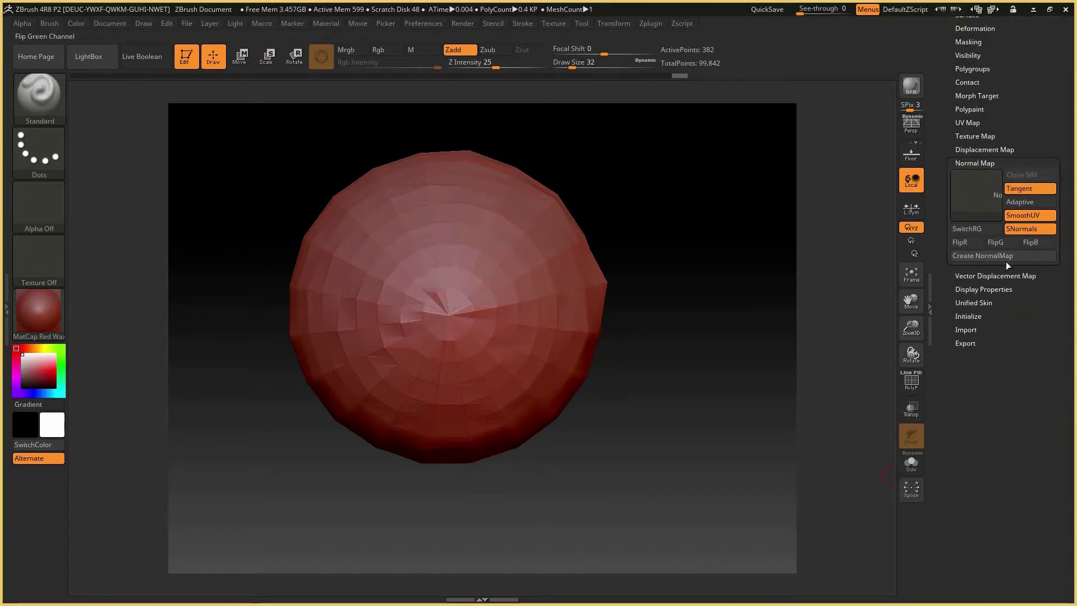
pyautogui.click(998, 257)
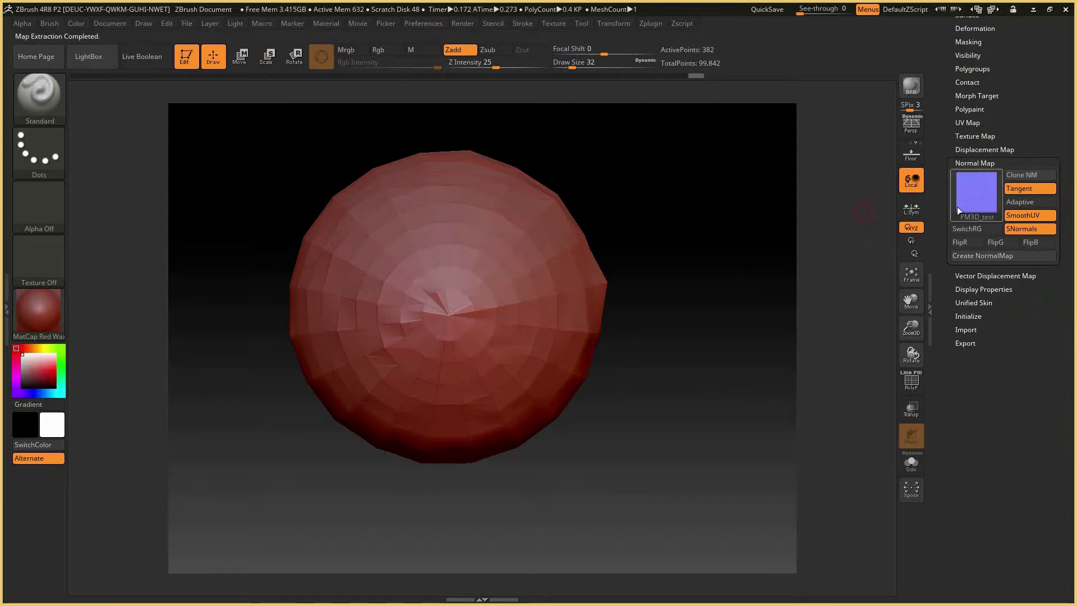
# Clone the normal map as a texture and export it to the Desktop as the JPEG PM3D_test at full size.
pyautogui.click(1022, 174)
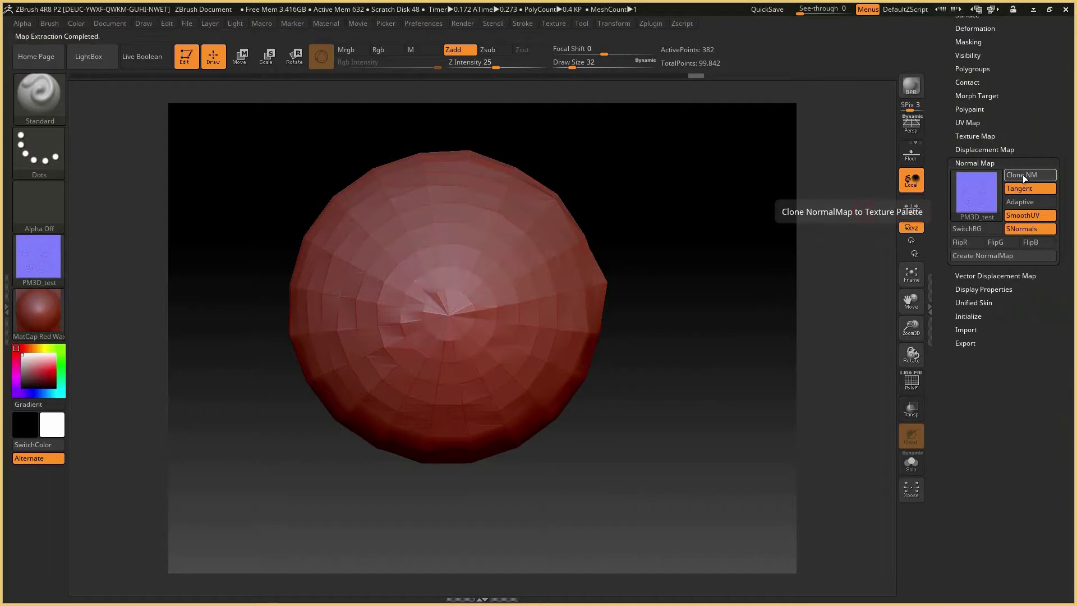
pyautogui.moveTo(32, 271)
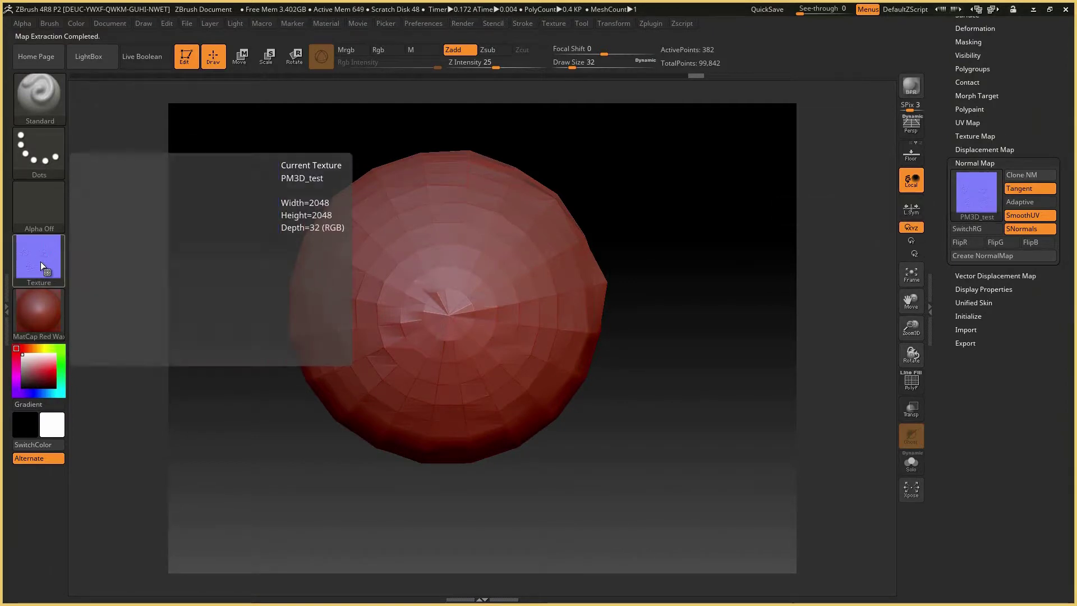
pyautogui.click(40, 261)
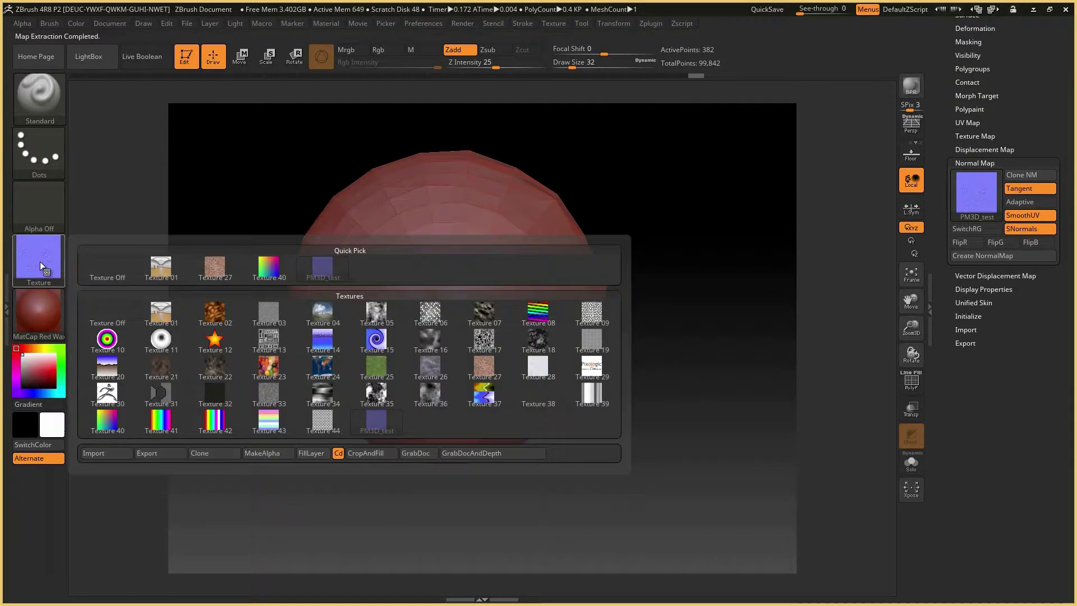
pyautogui.click(160, 453)
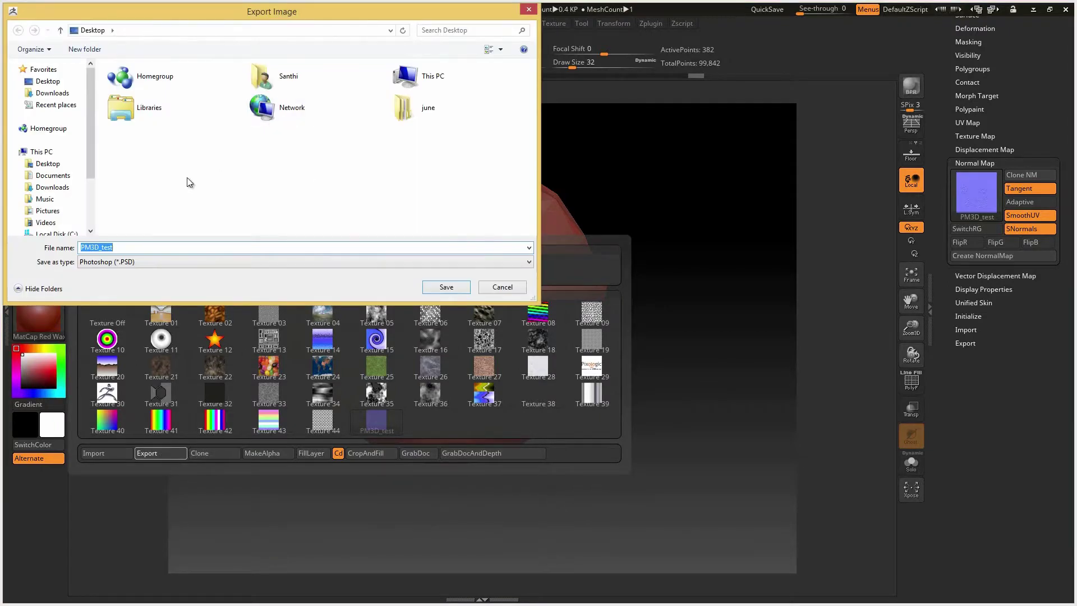
pyautogui.click(48, 82)
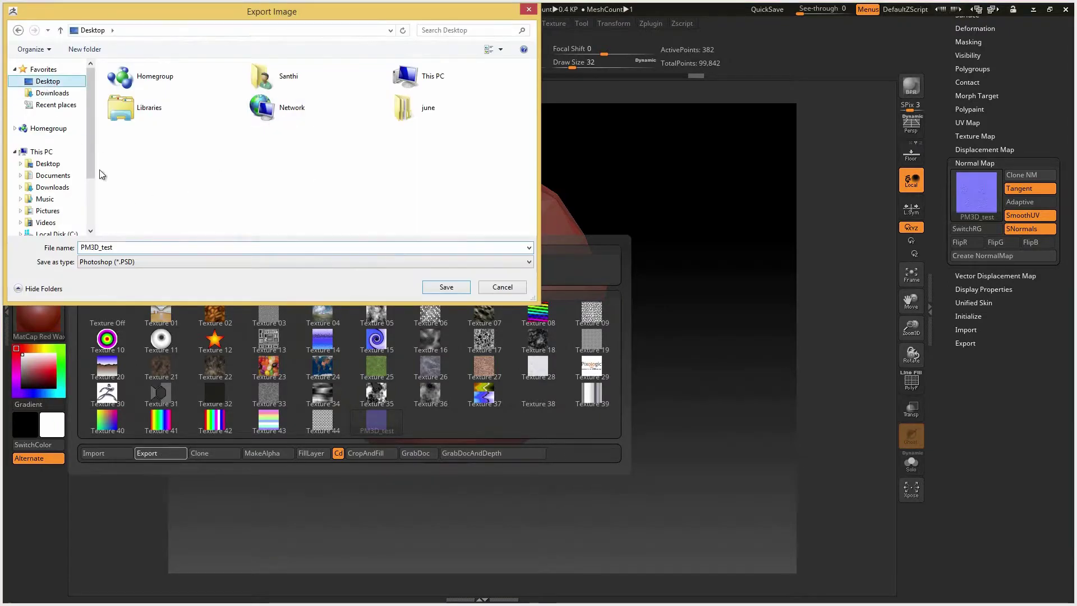
pyautogui.click(138, 263)
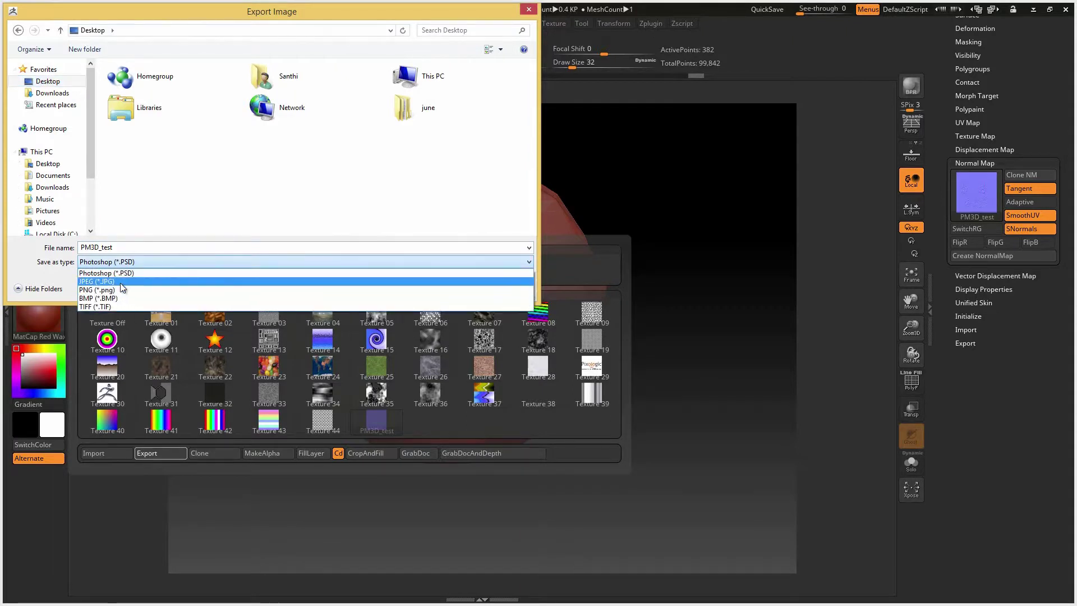
pyautogui.click(98, 281)
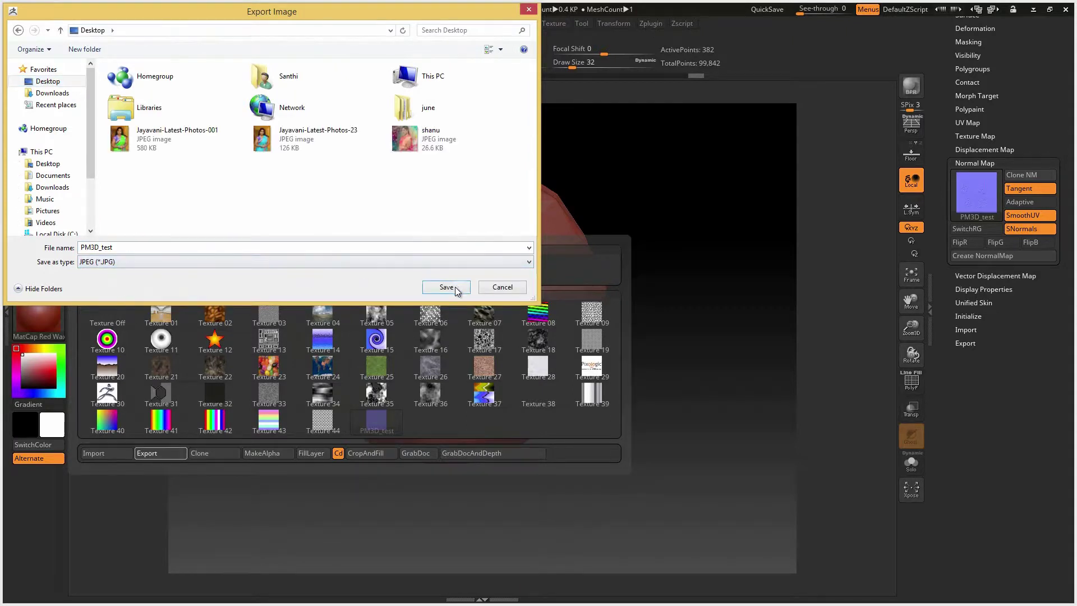
pyautogui.click(446, 287)
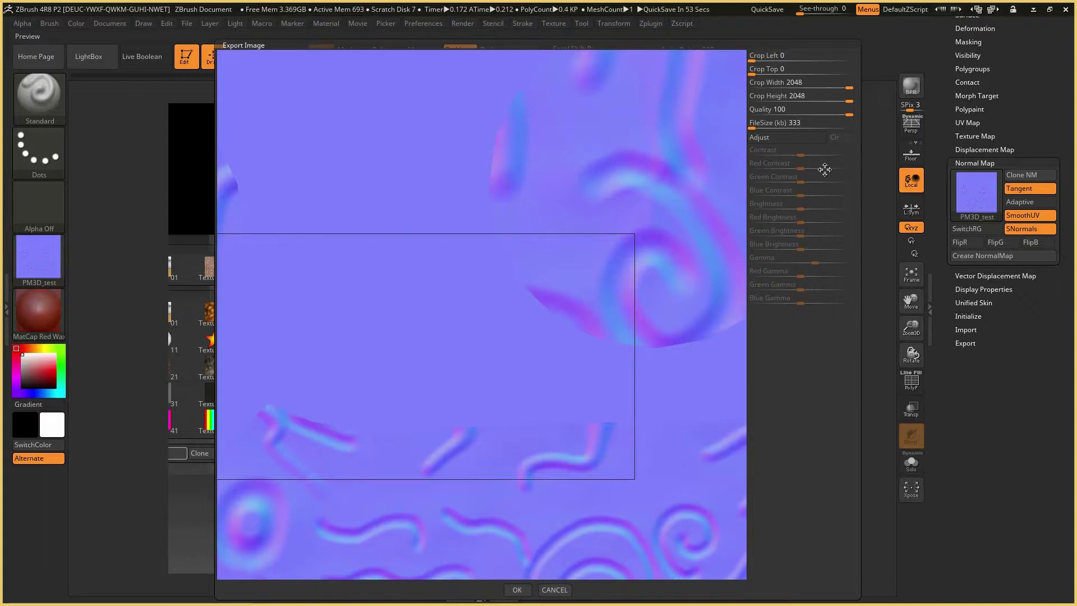
pyautogui.click(517, 590)
# Open the exported PM3D_test image from the Desktop and compare its layout with the sphere's UV shells in Maya's UV Editor.
pyautogui.click(1034, 13)
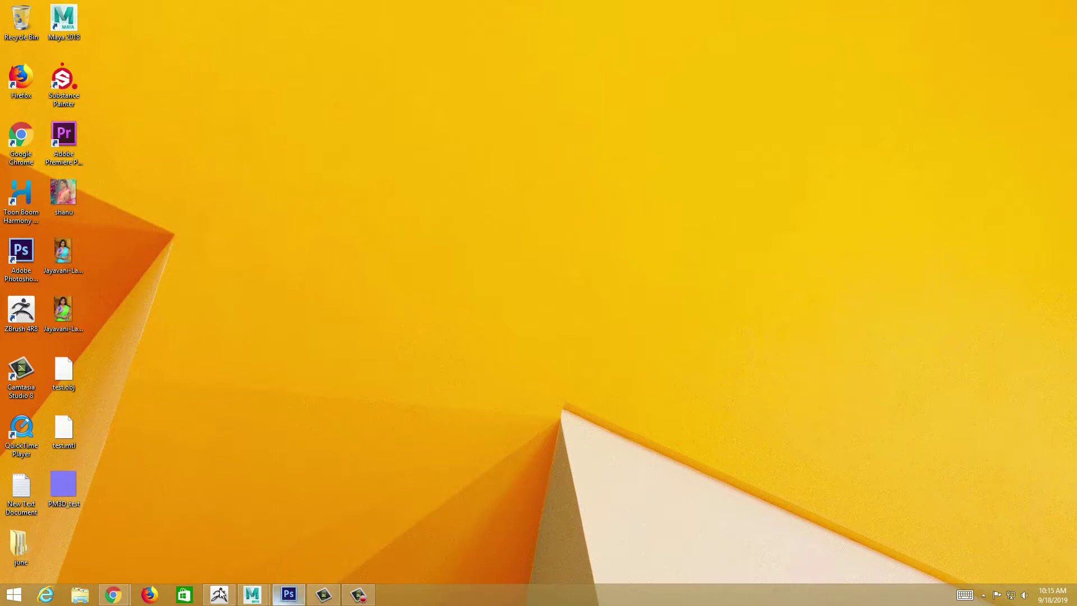
pyautogui.doubleClick(75, 490)
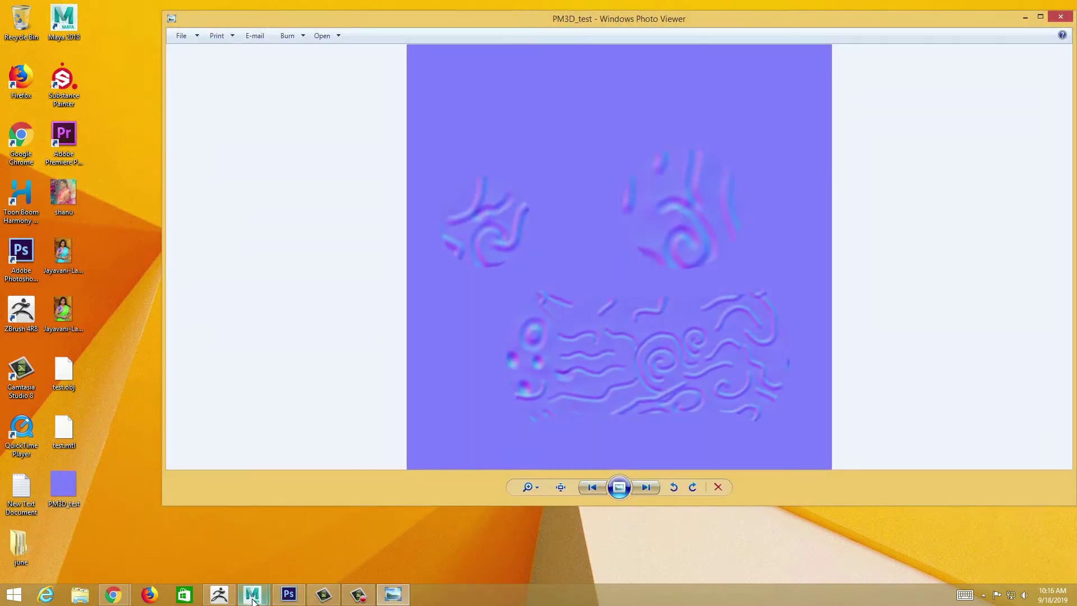
pyautogui.moveTo(257, 601)
pyautogui.click(300, 544)
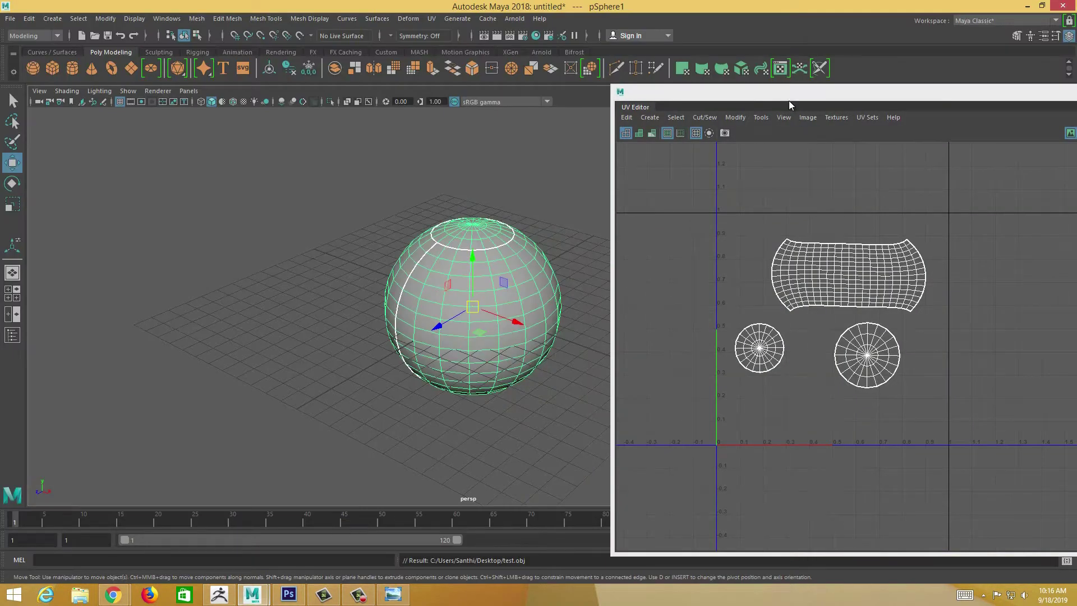
pyautogui.moveTo(930, 8); pyautogui.dragTo(990, 62)
pyautogui.moveTo(673, 20); pyautogui.dragTo(467, 27)
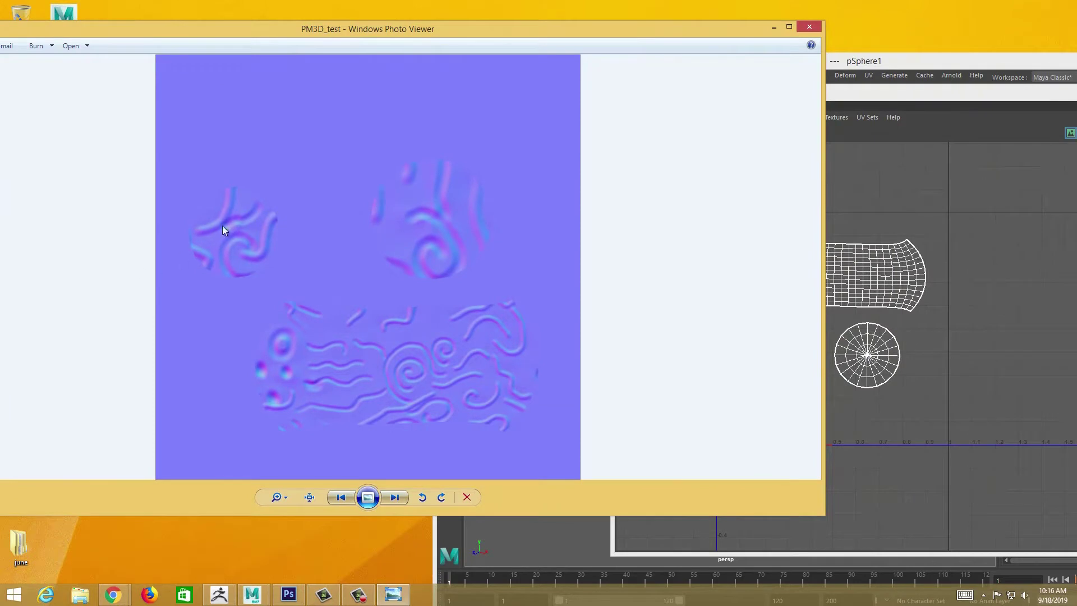
pyautogui.click(899, 386)
pyautogui.moveTo(389, 40); pyautogui.dragTo(325, 41)
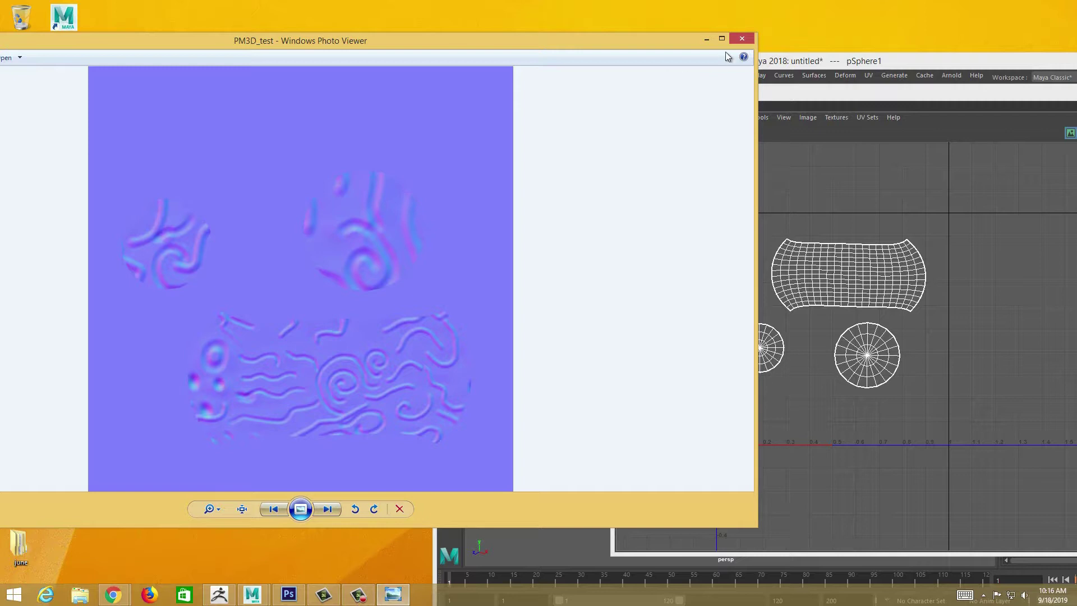
pyautogui.click(741, 38)
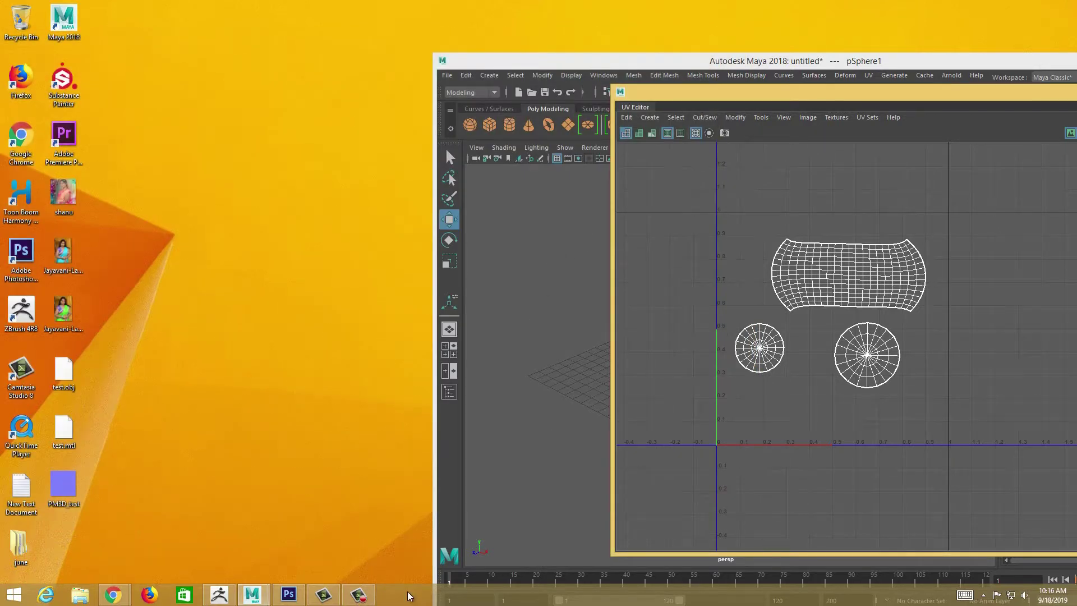
# Switch to Photoshop and open the PM3D_test JPEG from the Desktop.
pyautogui.click(289, 595)
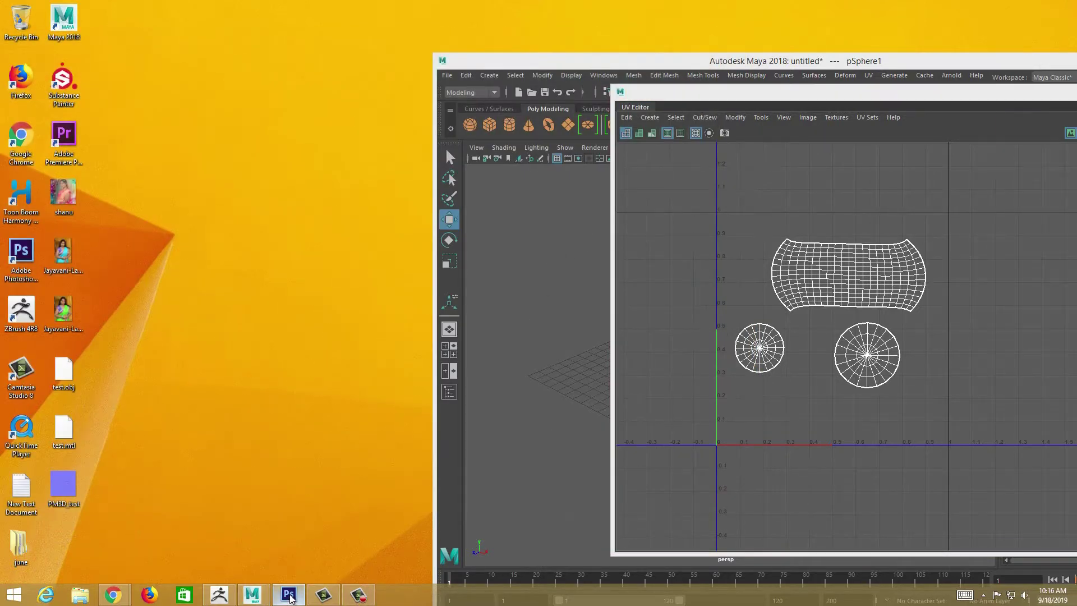
pyautogui.doubleClick(384, 338)
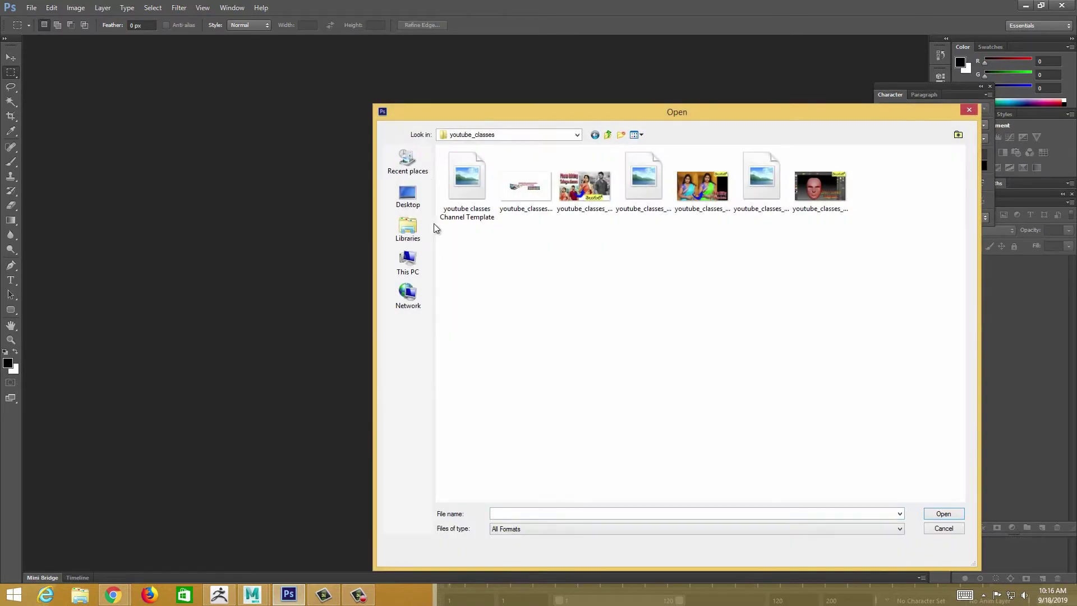
pyautogui.click(408, 194)
pyautogui.click(844, 283)
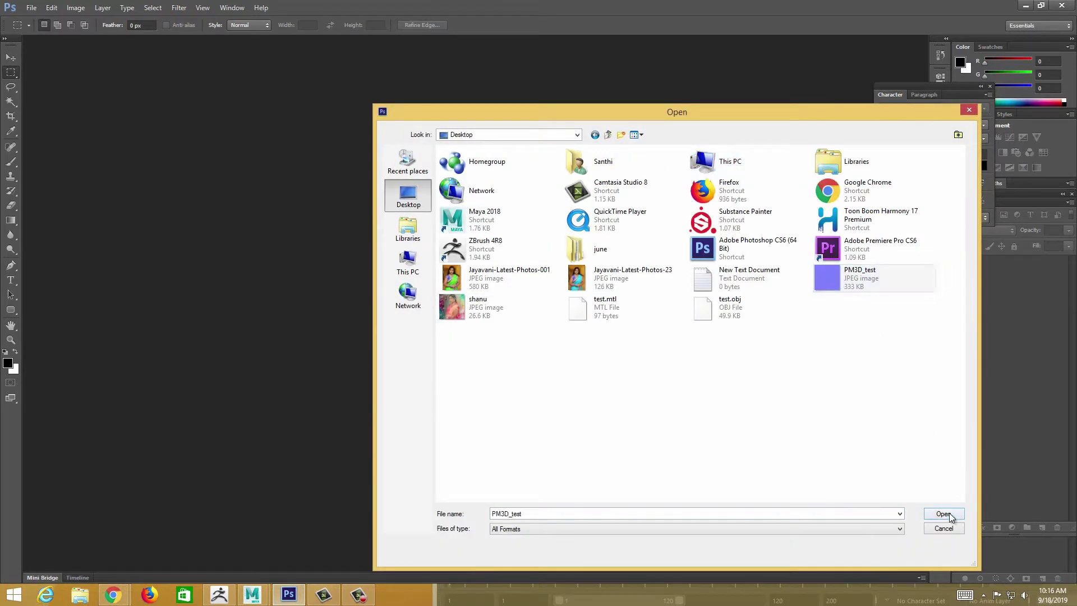
pyautogui.click(945, 514)
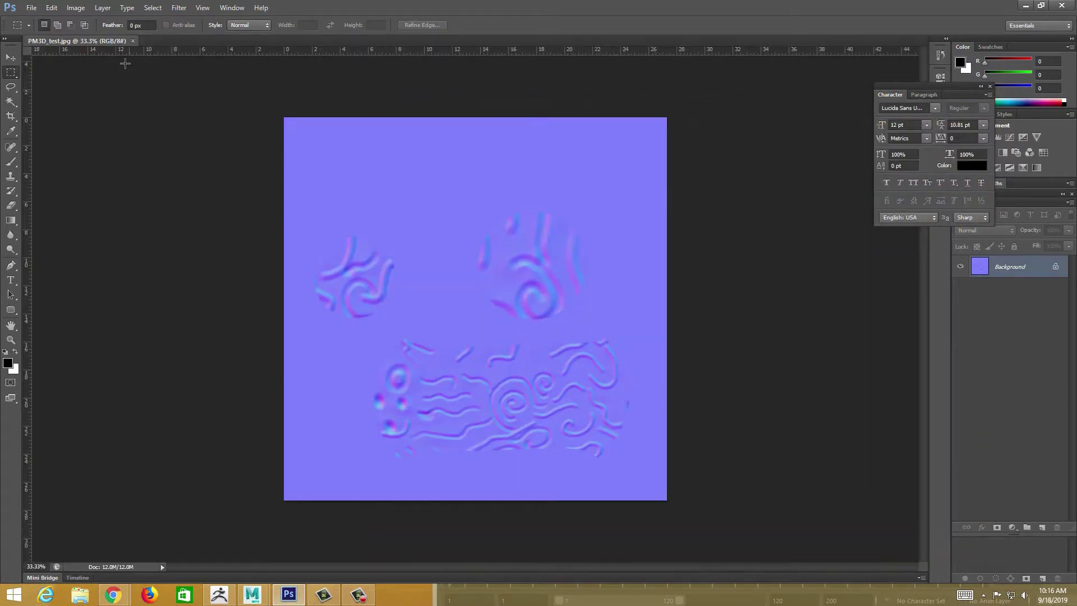
# Try rotating the normal map image 90° counterclockwise, and undo the rotation.
pyautogui.click(75, 8)
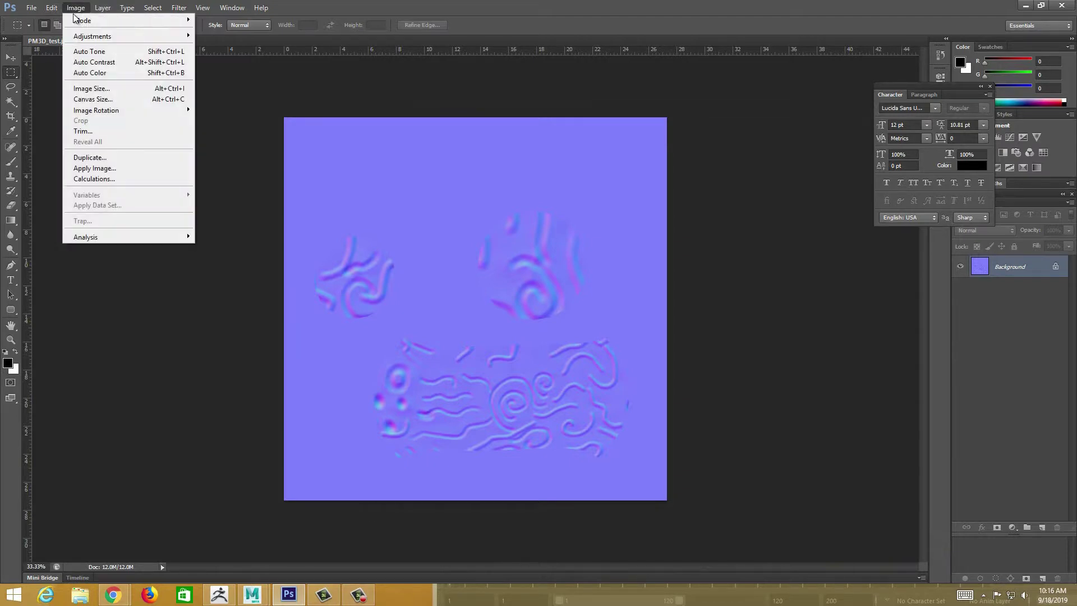
pyautogui.moveTo(110, 110)
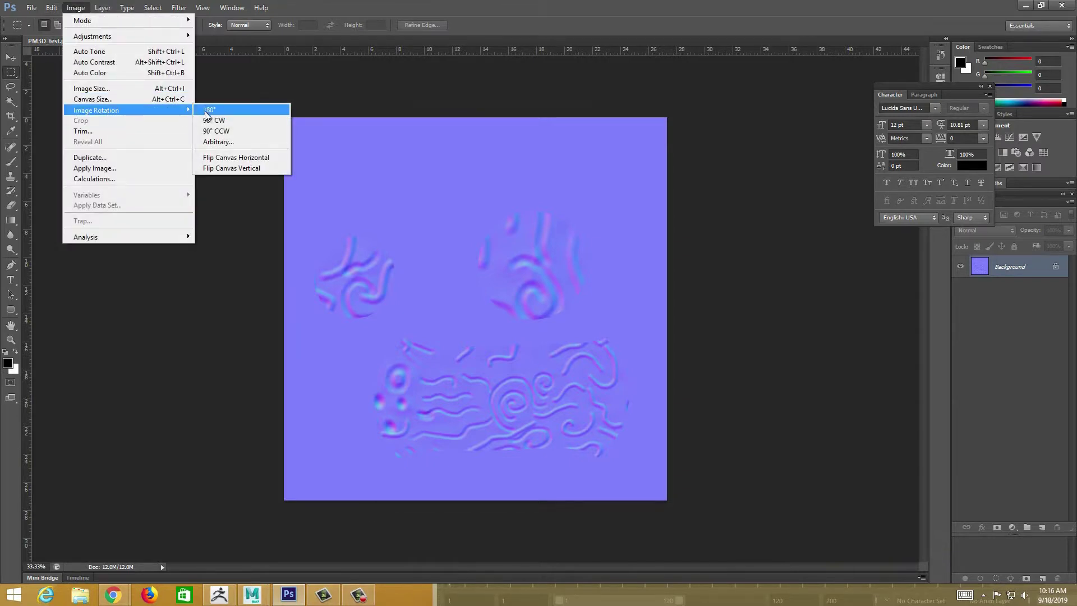
pyautogui.click(212, 132)
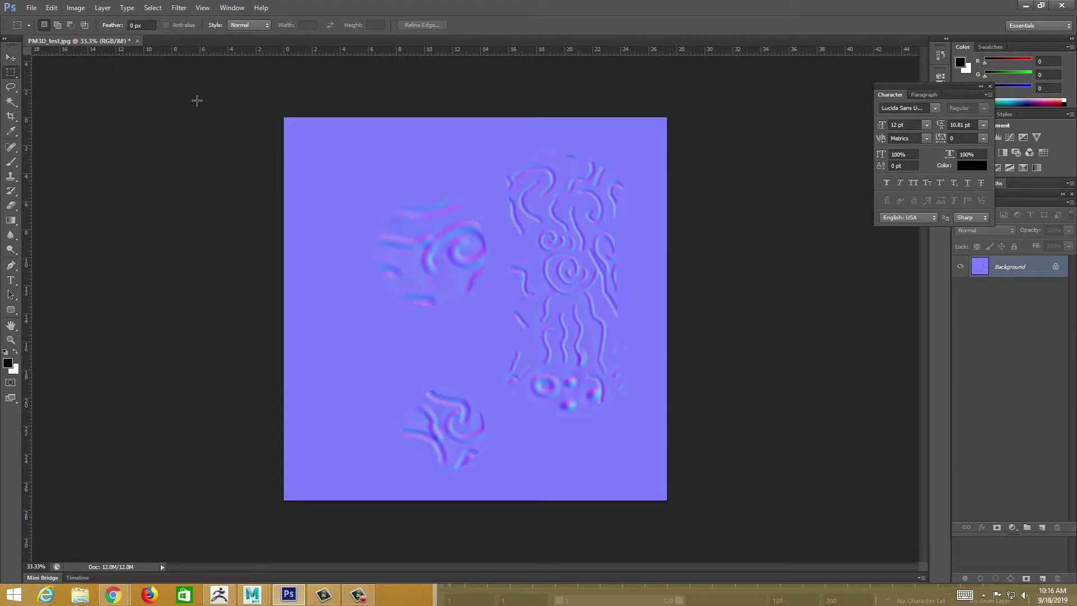
pyautogui.hotkey('ctrl', 'z')
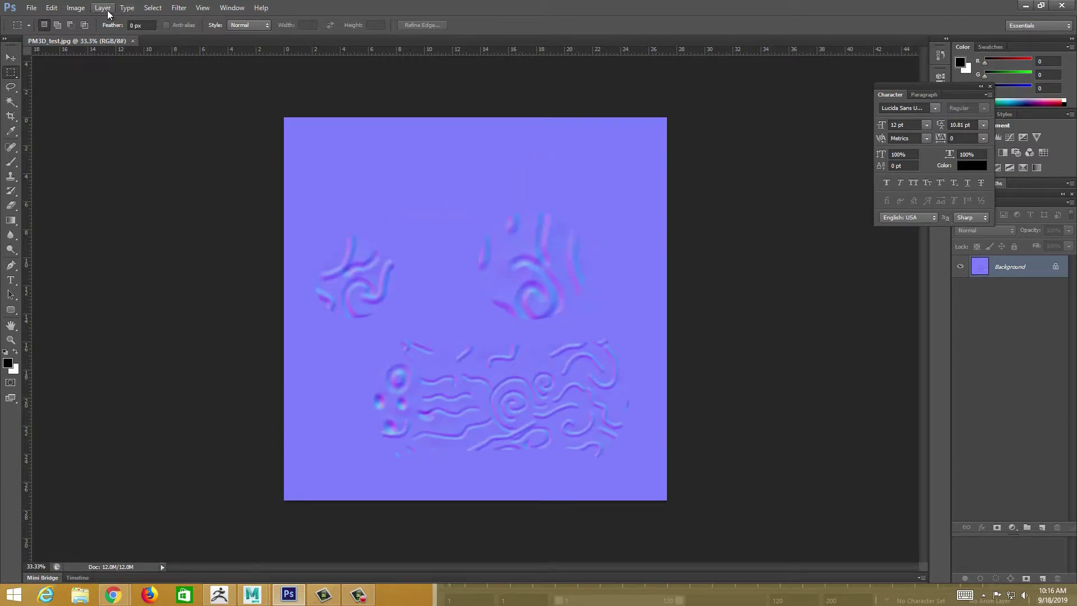
# Flip the normal map canvas vertically, save the JPEG at maximum quality 12, and return to Maya.
pyautogui.click(76, 8)
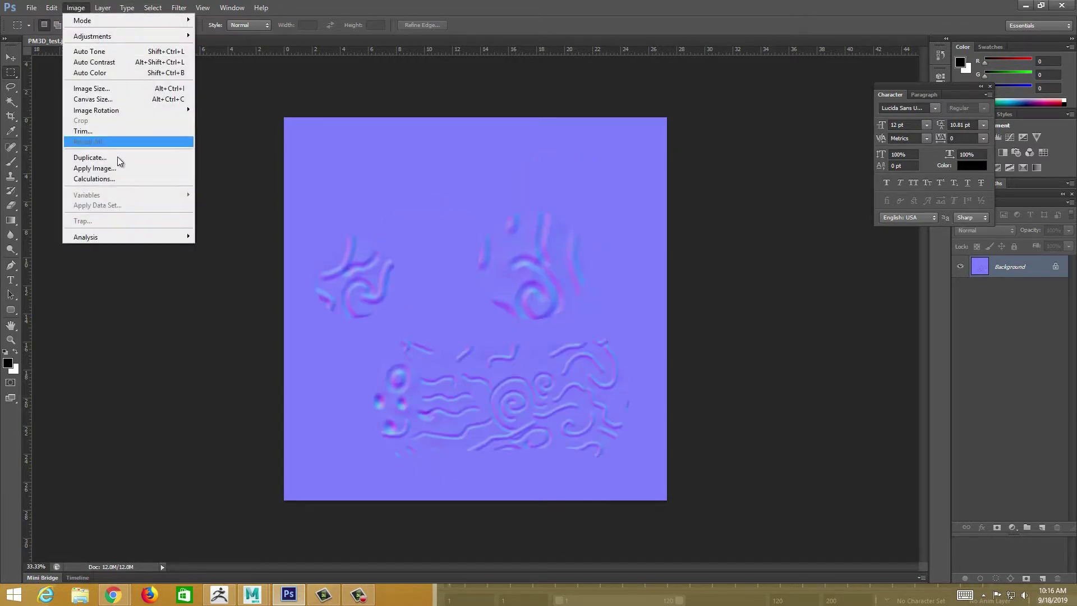
pyautogui.moveTo(128, 111)
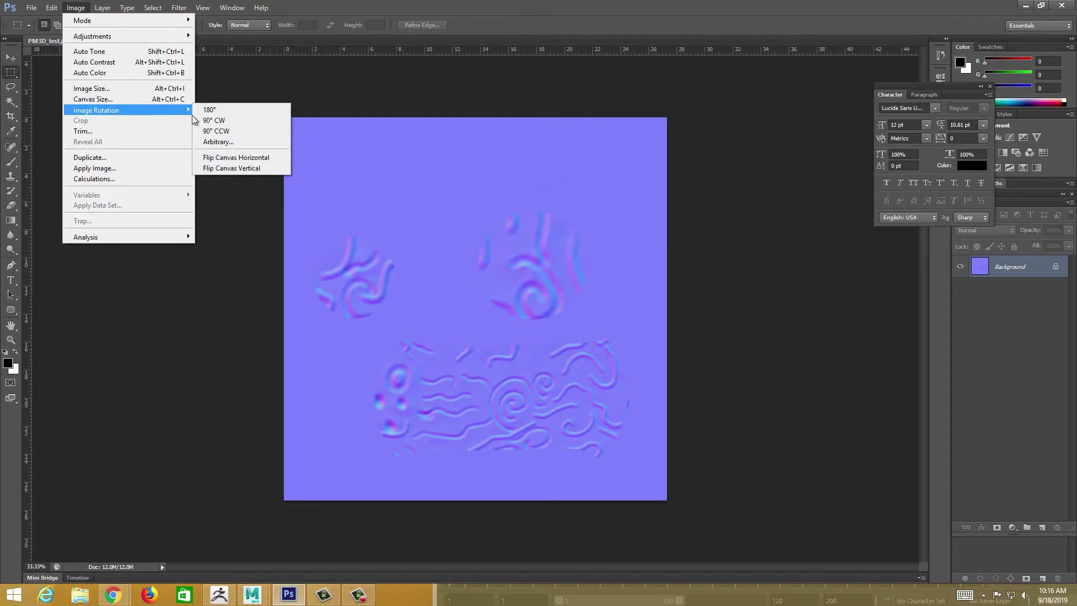
pyautogui.click(244, 166)
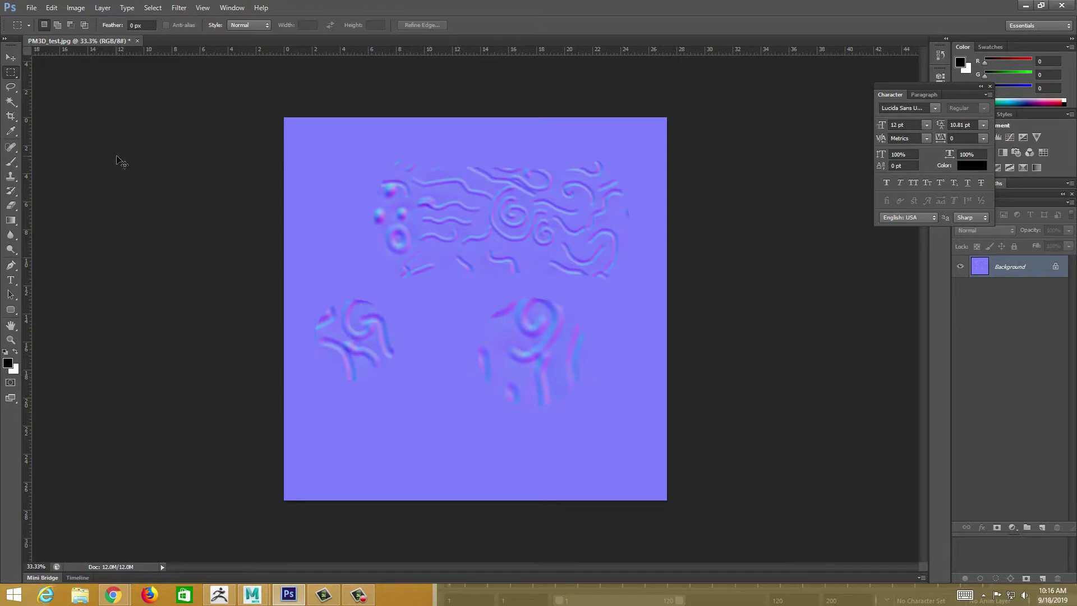
pyautogui.hotkey('ctrl', 's')
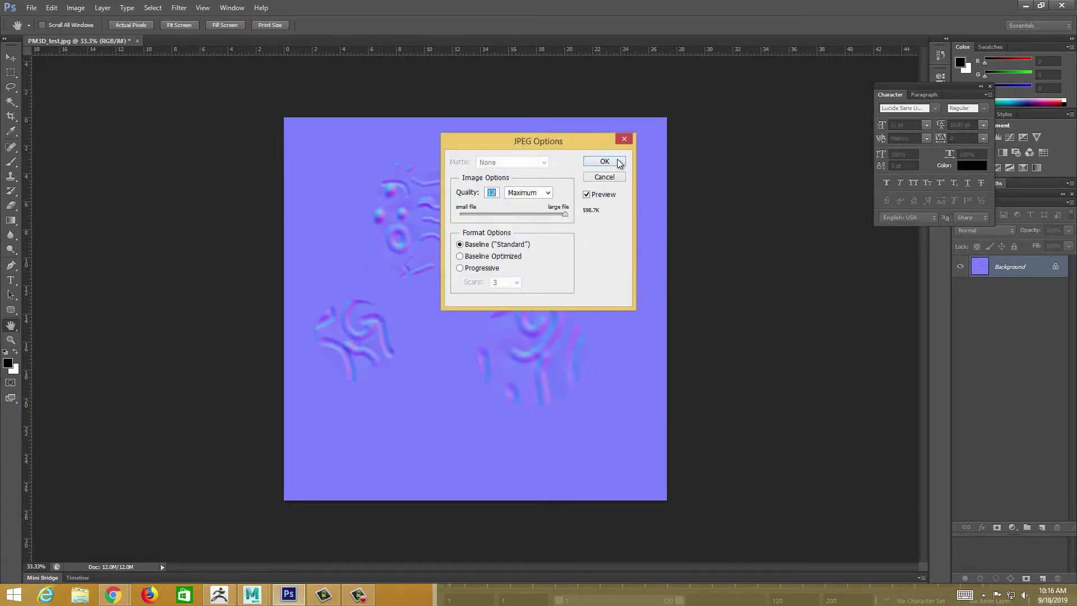
pyautogui.click(603, 162)
pyautogui.click(1025, 6)
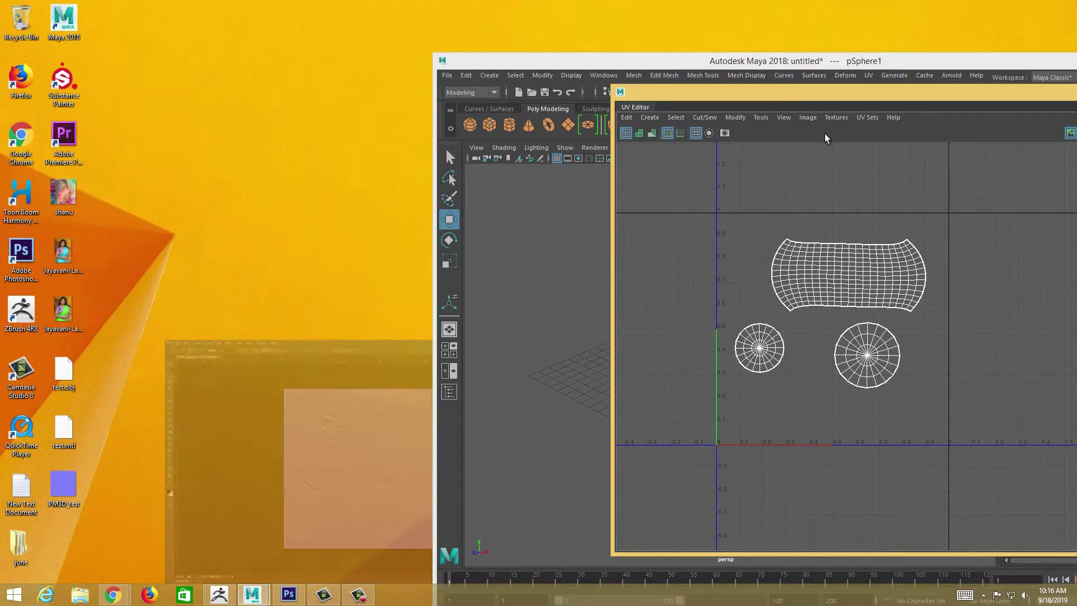
# Move the Maya window clear of the screen edge and close the UV Editor to reveal the sphere.
pyautogui.moveTo(805, 57); pyautogui.dragTo(550, 43)
pyautogui.moveTo(894, 99); pyautogui.dragTo(577, 304)
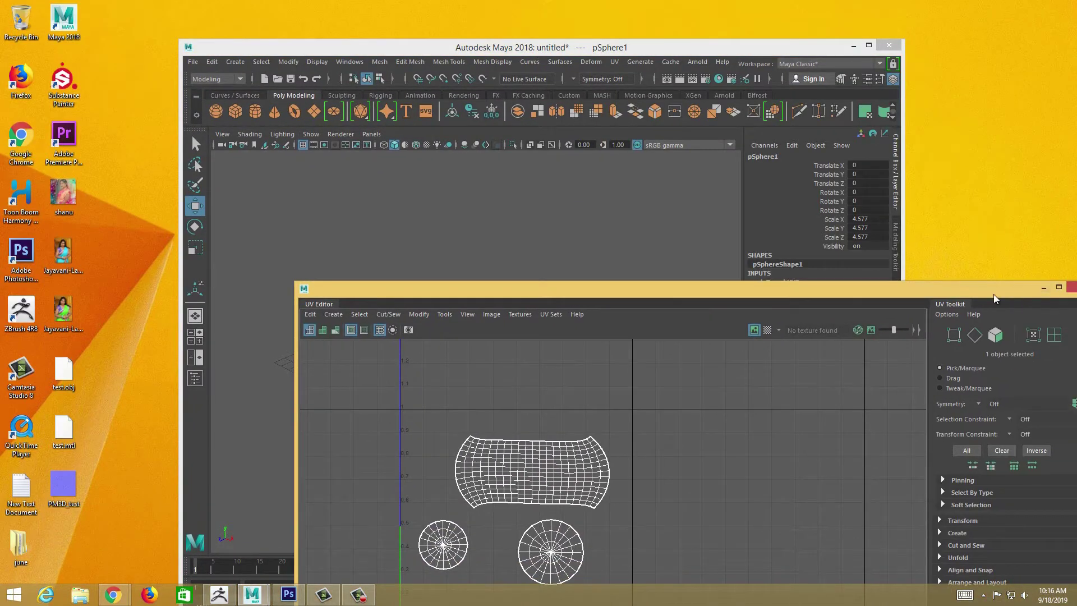
pyautogui.moveTo(1026, 288); pyautogui.dragTo(781, 288)
pyautogui.click(831, 283)
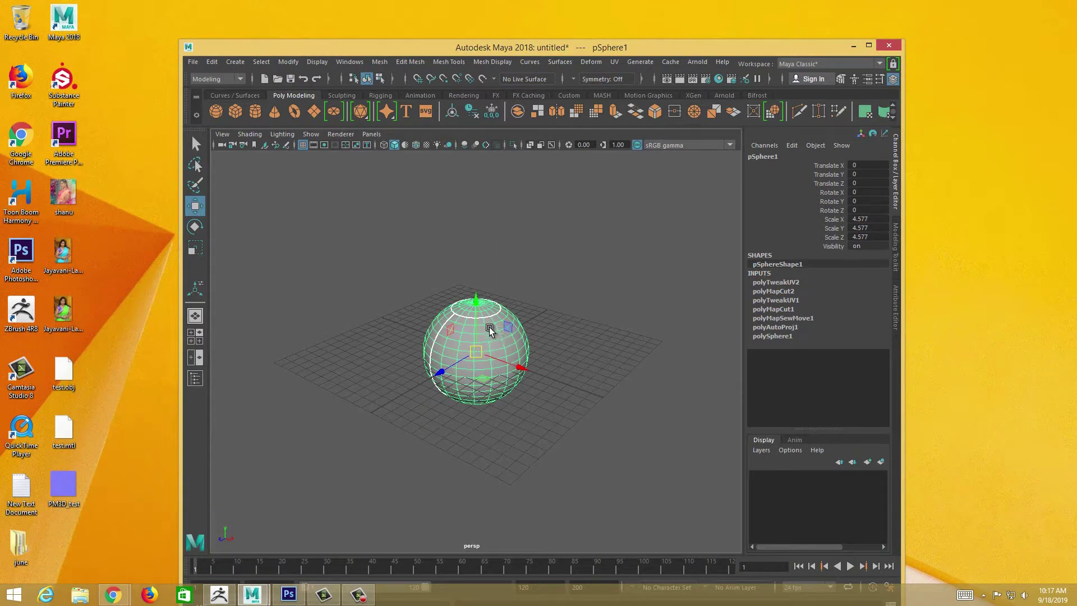
# Reselect the whole sphere in the perspective view and assign a new Lambert material to it.
pyautogui.click(524, 293)
pyautogui.click(474, 348)
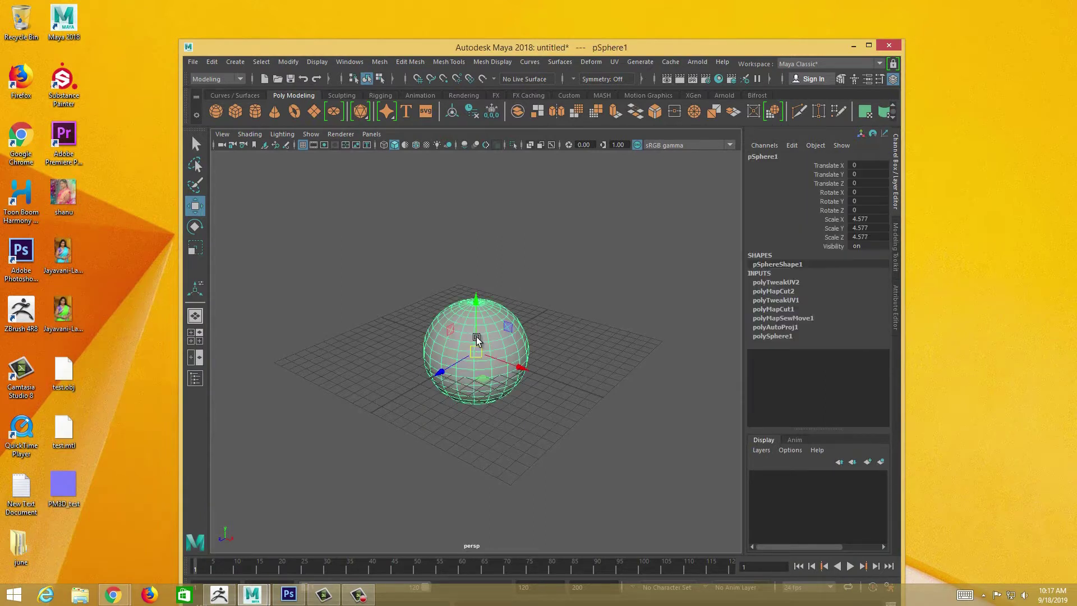
pyautogui.rightClick(477, 340)
pyautogui.moveTo(494, 547)
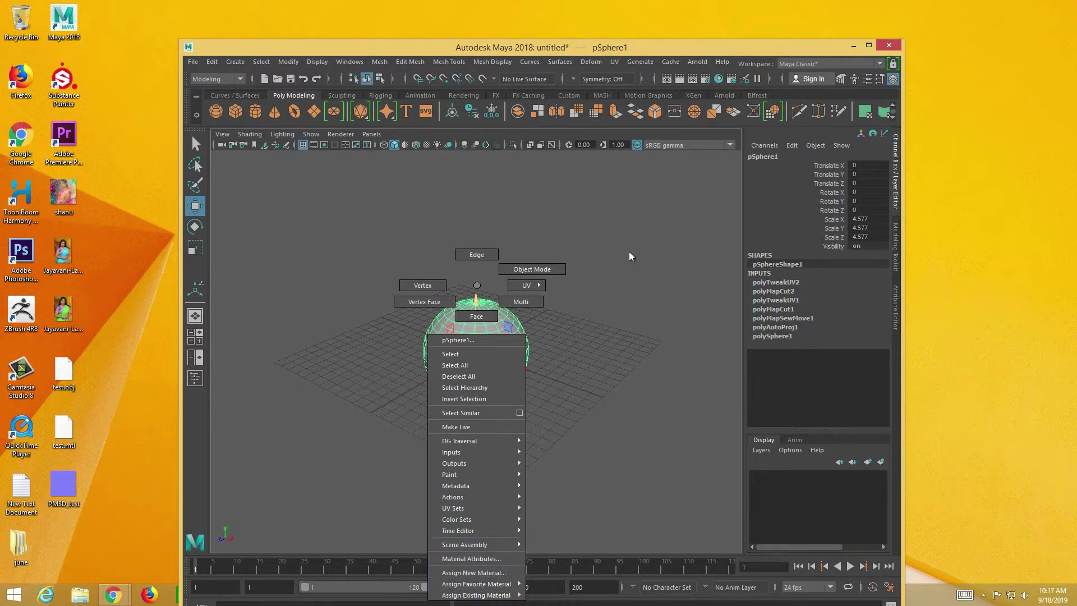
pyautogui.click(196, 144)
pyautogui.moveTo(483, 322); pyautogui.dragTo(558, 516, button='right')
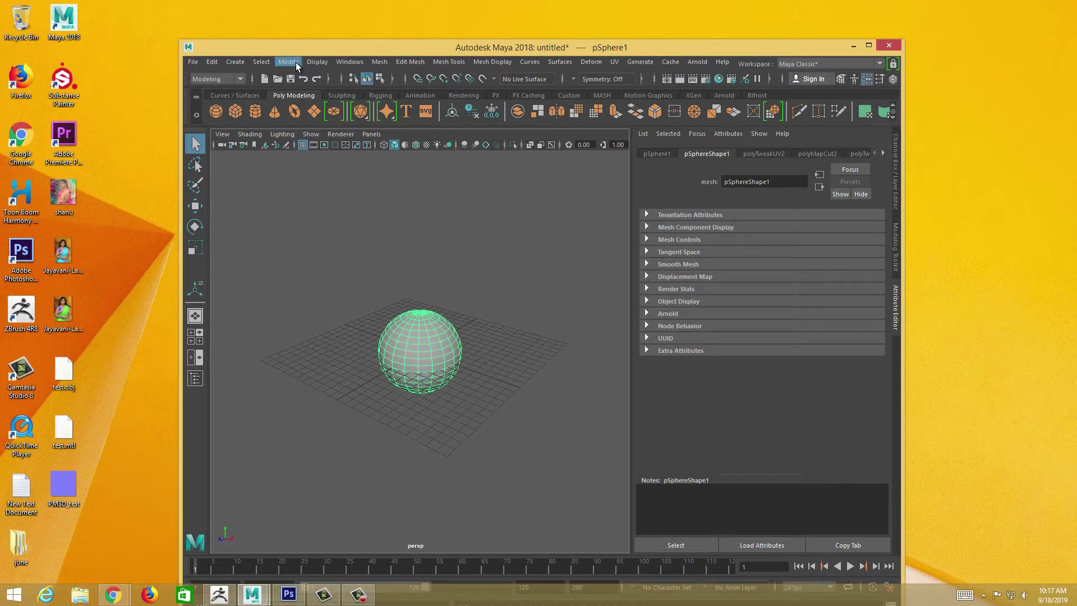
# Open Hypershade and graph the material network of the selected sphere.
pyautogui.click(343, 61)
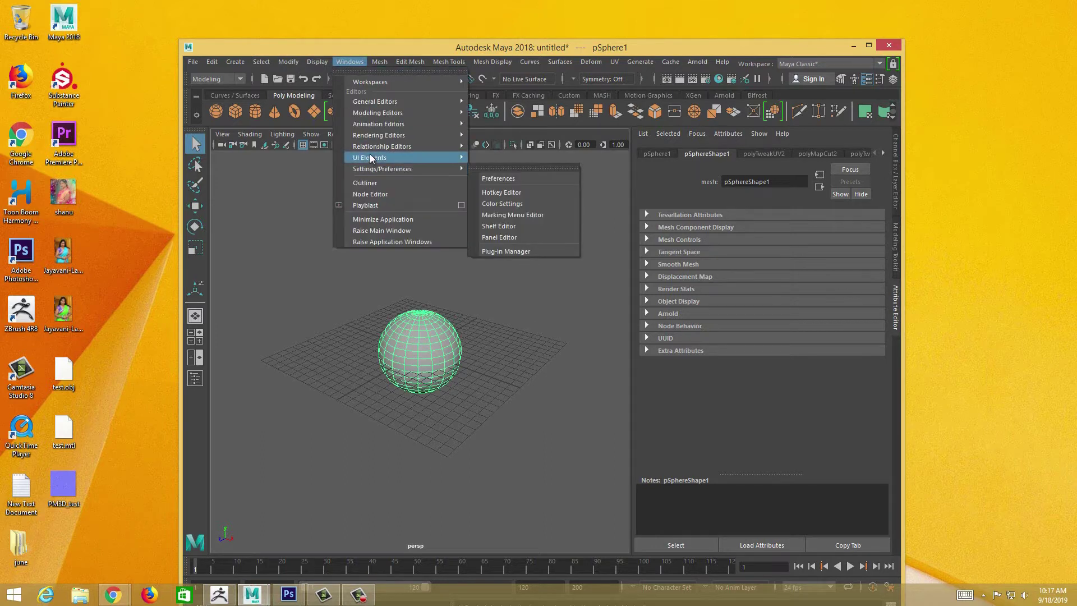
pyautogui.moveTo(337, 99)
pyautogui.moveTo(372, 136)
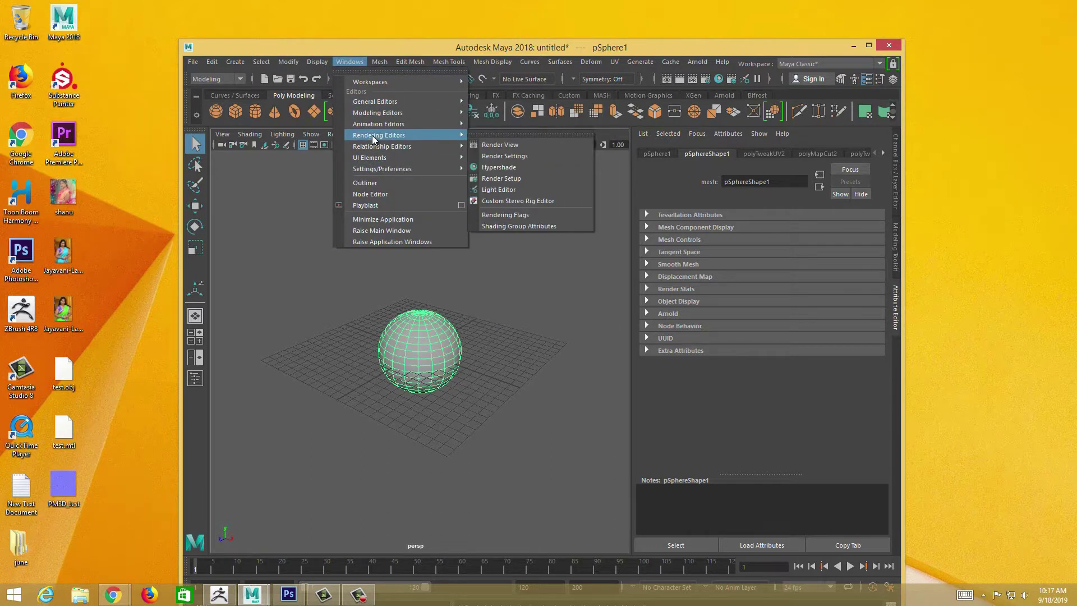
pyautogui.click(499, 167)
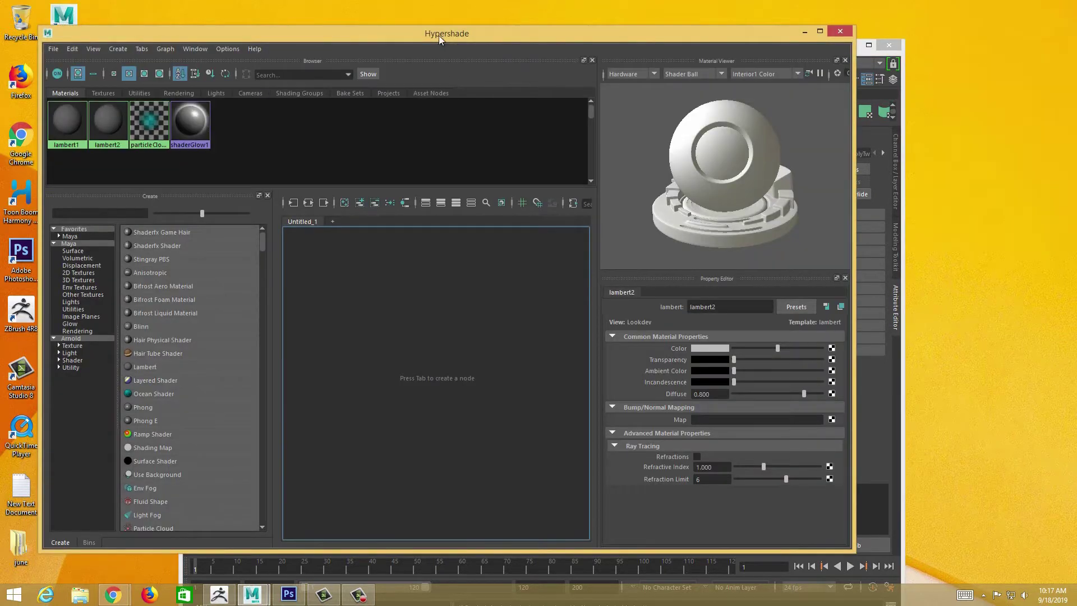
pyautogui.moveTo(439, 35); pyautogui.dragTo(394, 42)
pyautogui.click(360, 209)
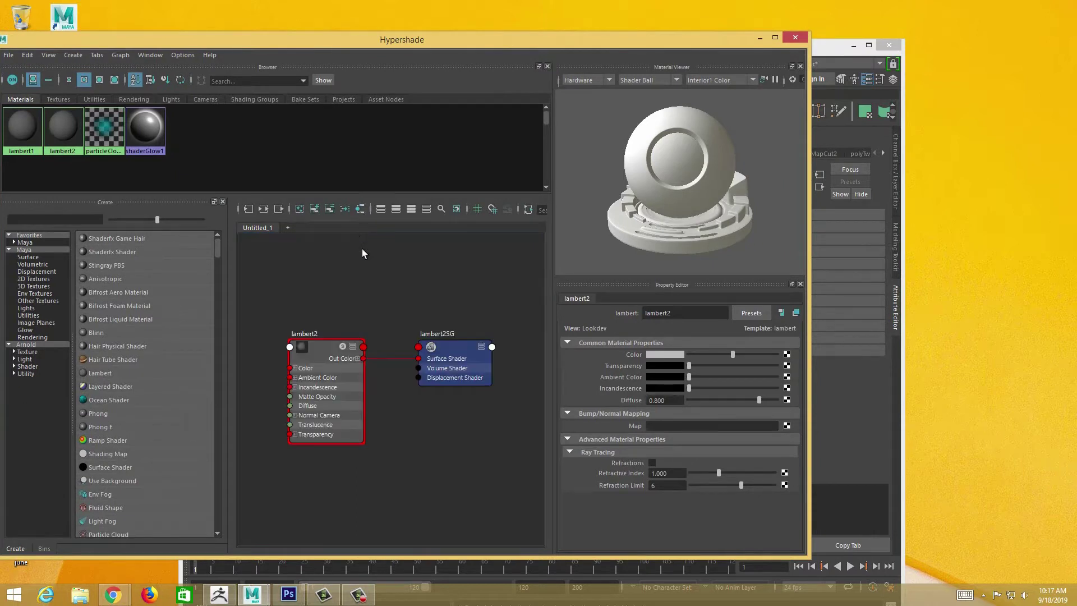
pyautogui.moveTo(388, 46); pyautogui.dragTo(416, 175)
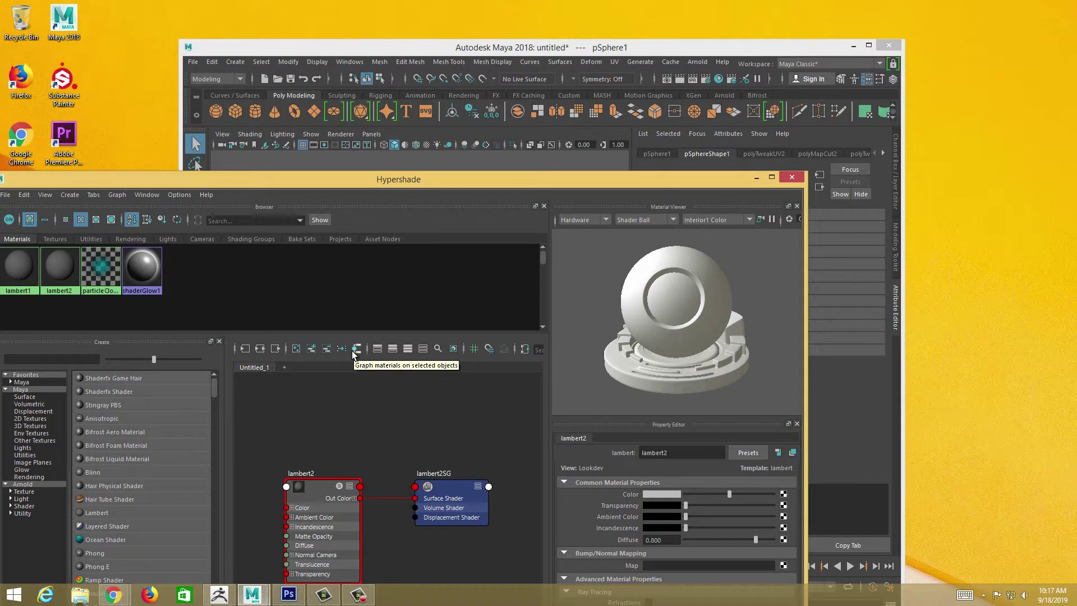
# Set the lambert2 material's color to a muted red with hue 360, saturation 0.712 and value 0.500.
pyautogui.click(300, 492)
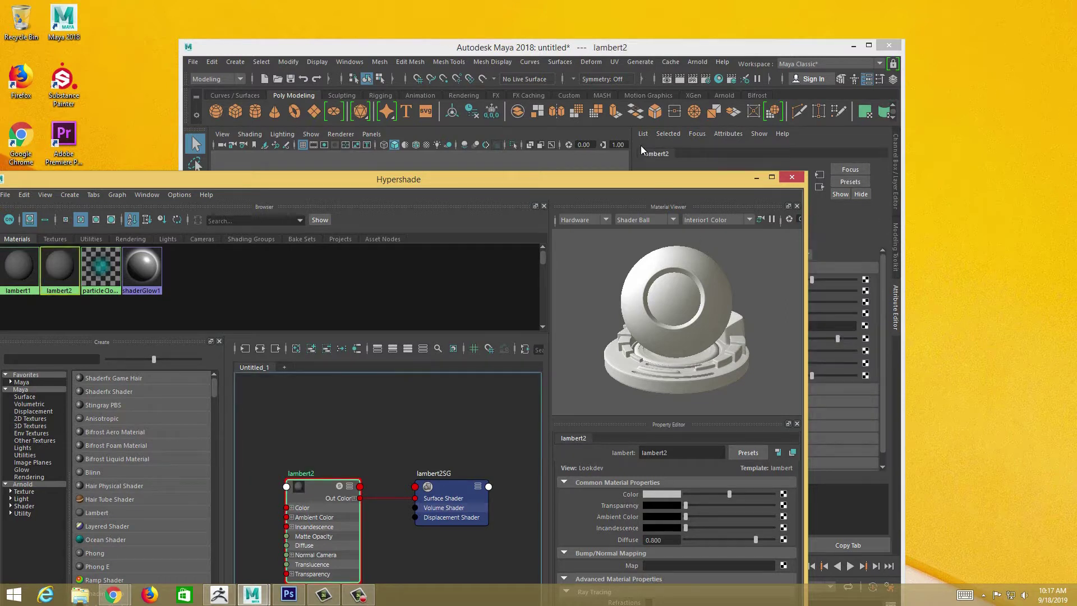
pyautogui.moveTo(641, 179); pyautogui.dragTo(613, 108)
pyautogui.click(631, 423)
pyautogui.click(634, 465)
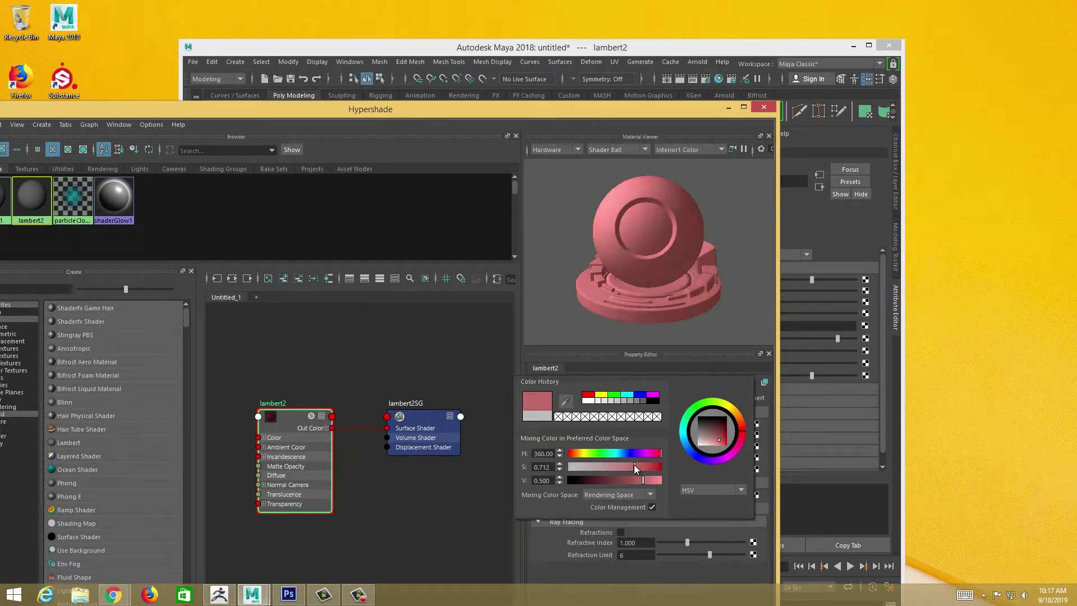
pyautogui.moveTo(536, 111); pyautogui.dragTo(536, 451)
pyautogui.moveTo(465, 449); pyautogui.dragTo(363, 105)
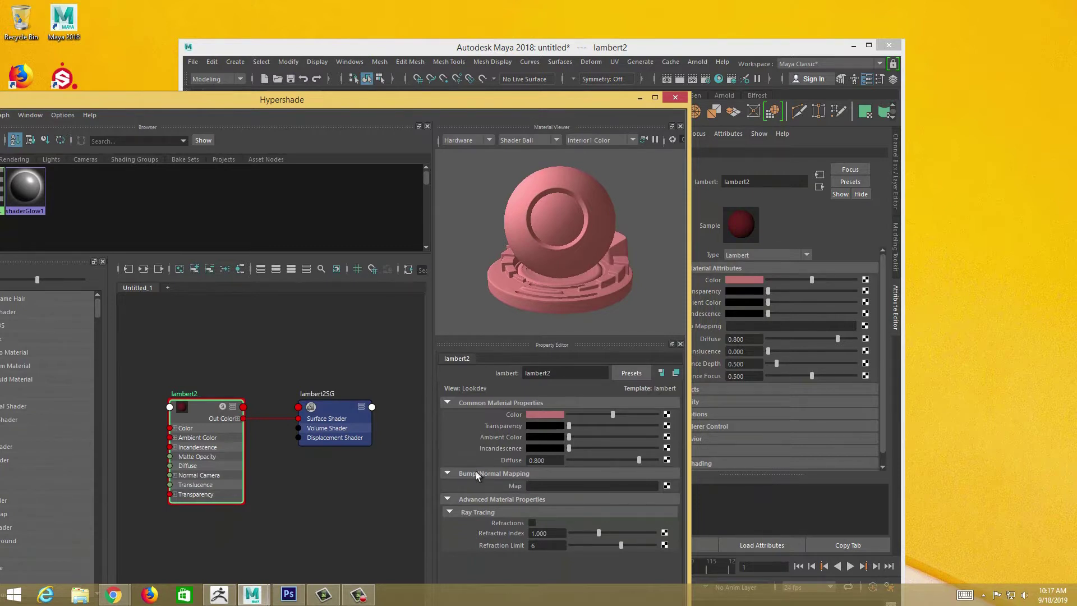
# Connect a File texture to lambert2's bump/normal map and set the bump node to use Tangent Space Normals.
pyautogui.click(667, 486)
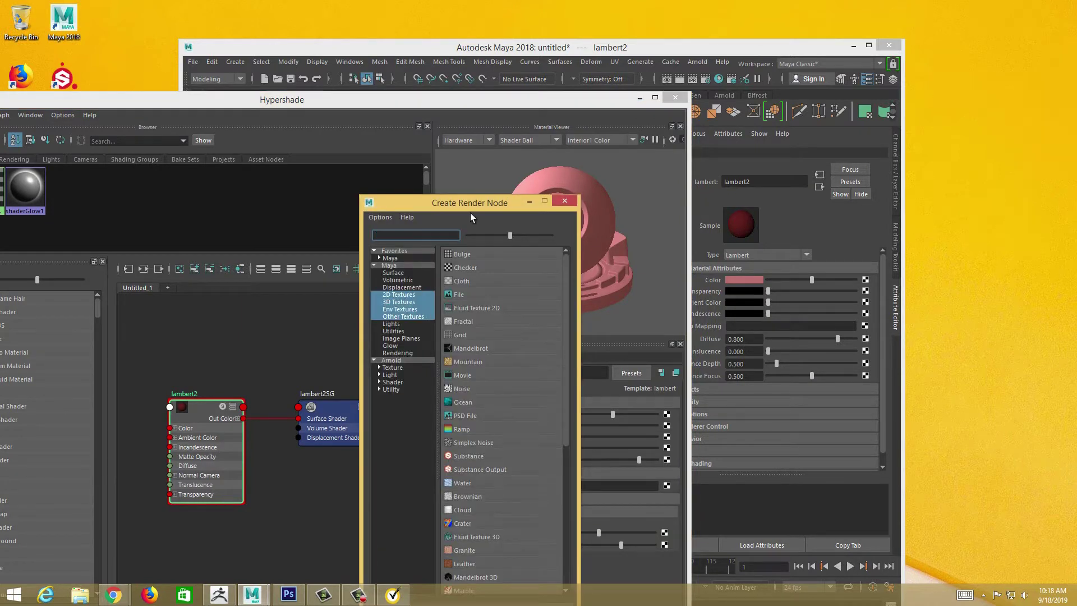
pyautogui.moveTo(462, 205); pyautogui.dragTo(357, 60)
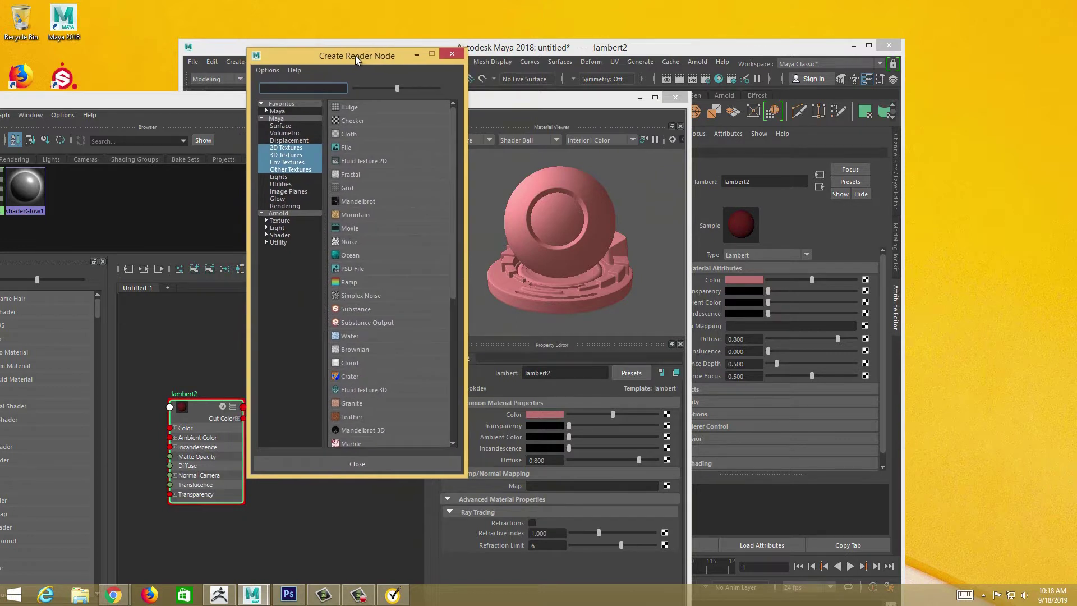
pyautogui.click(346, 148)
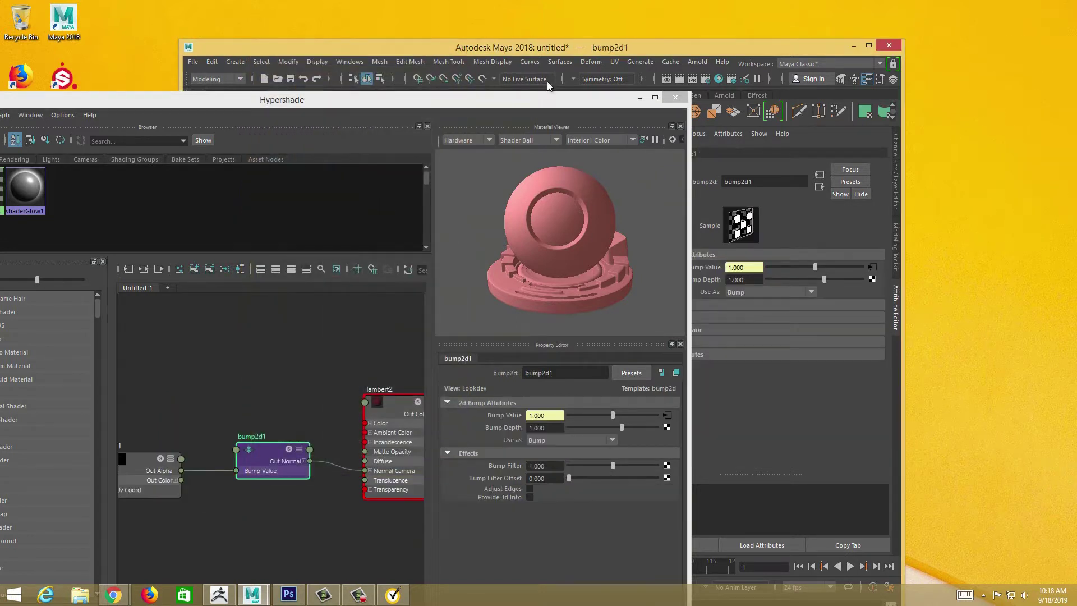
pyautogui.moveTo(535, 101); pyautogui.dragTo(483, 80)
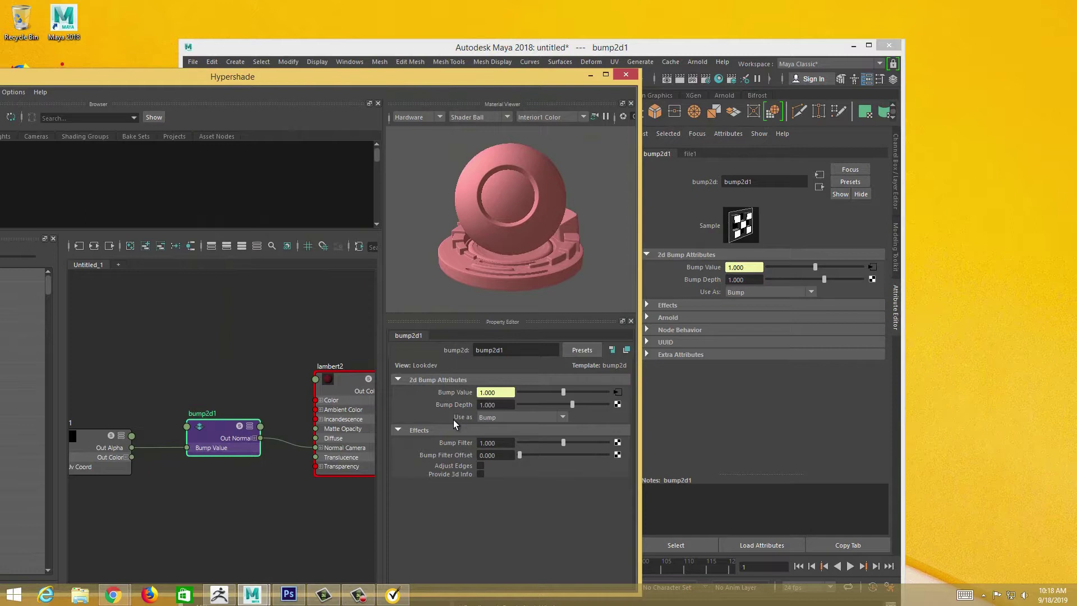
pyautogui.click(499, 418)
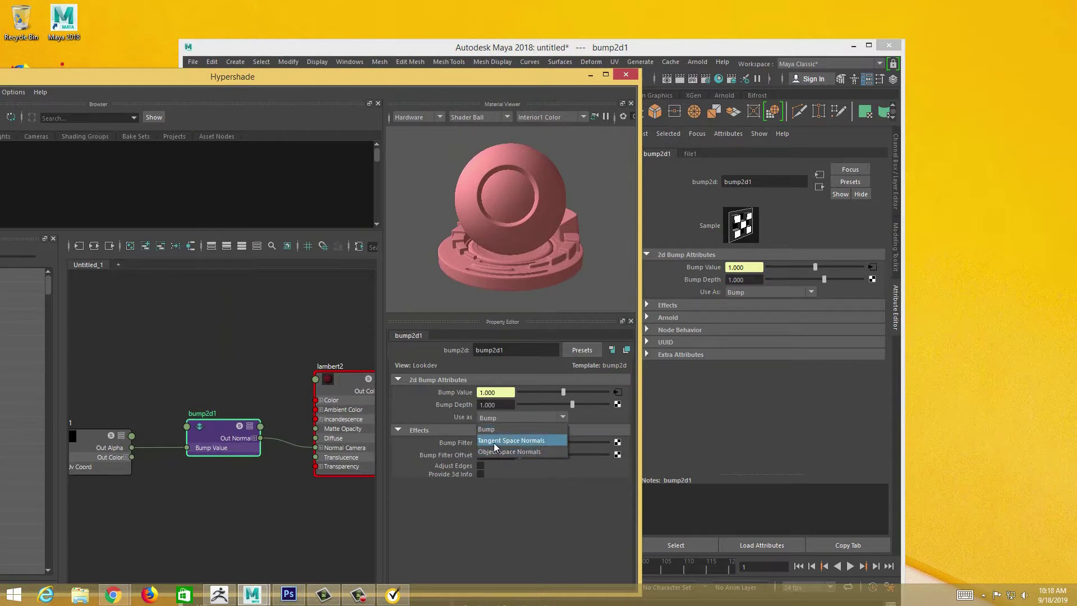
pyautogui.click(537, 442)
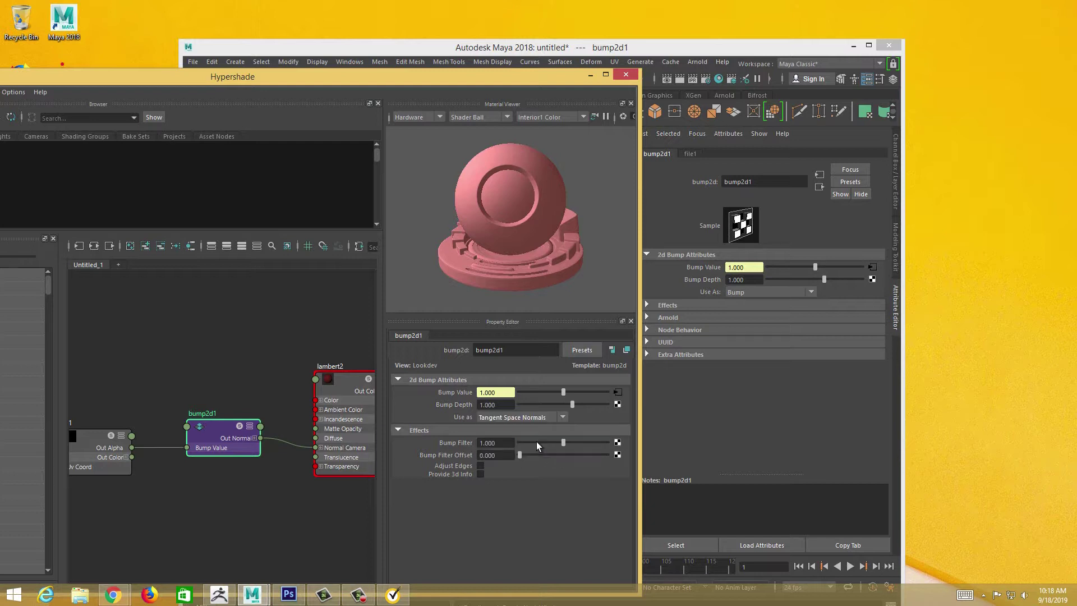
# Load PM3D_test.jpg from the Desktop as the image of the file texture feeding the bump value.
pyautogui.click(618, 392)
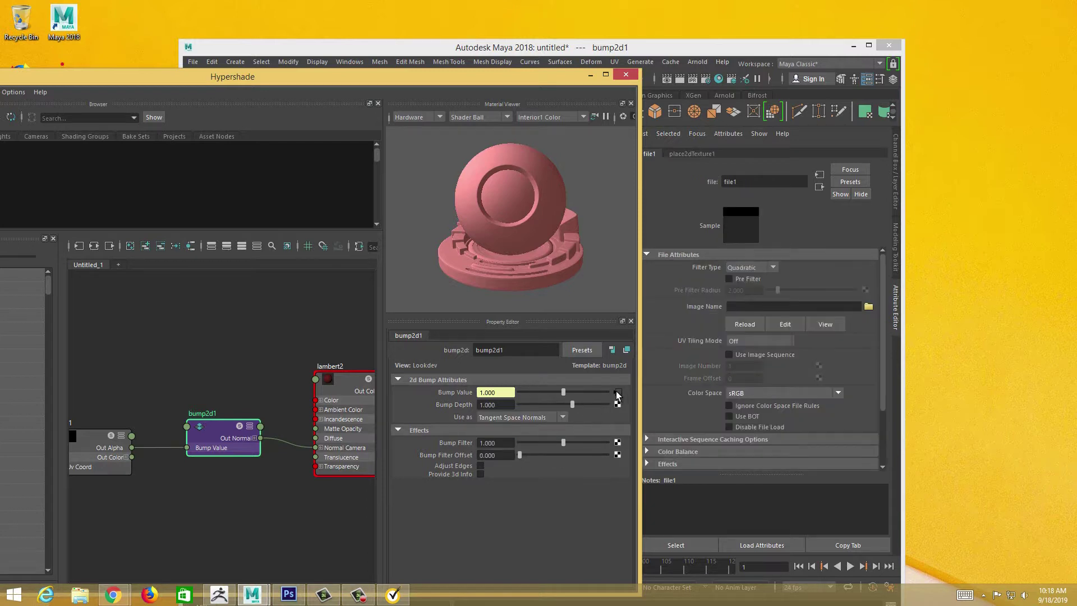
pyautogui.click(620, 427)
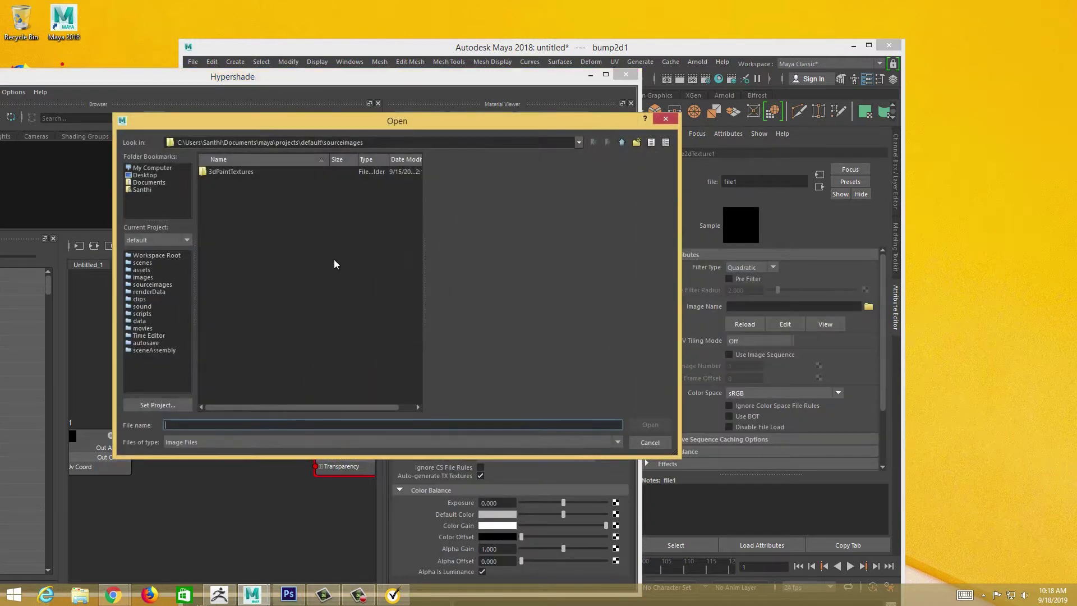
pyautogui.click(228, 209)
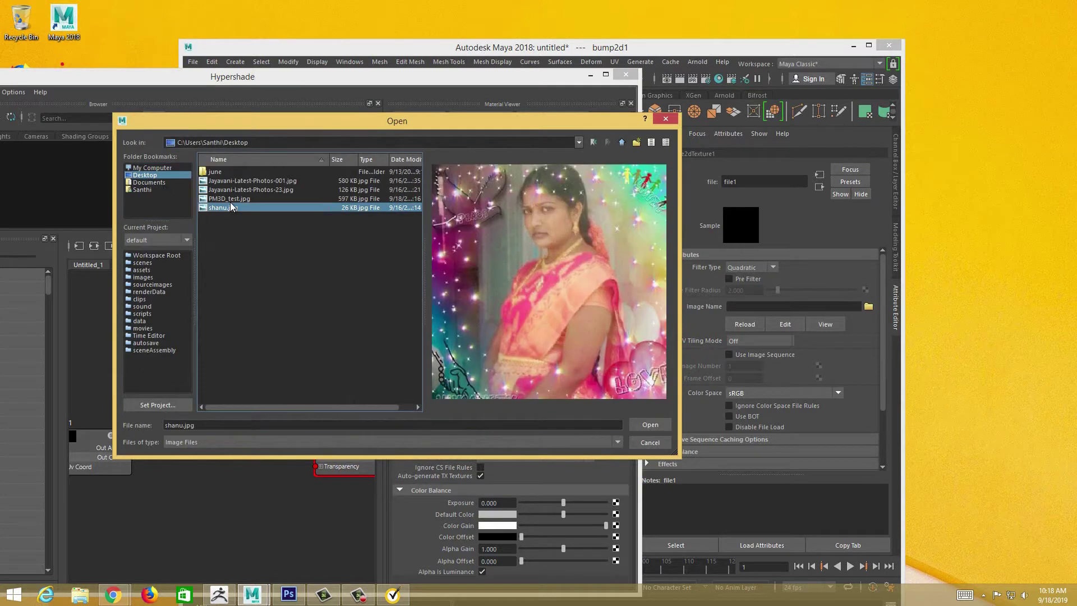
pyautogui.click(235, 199)
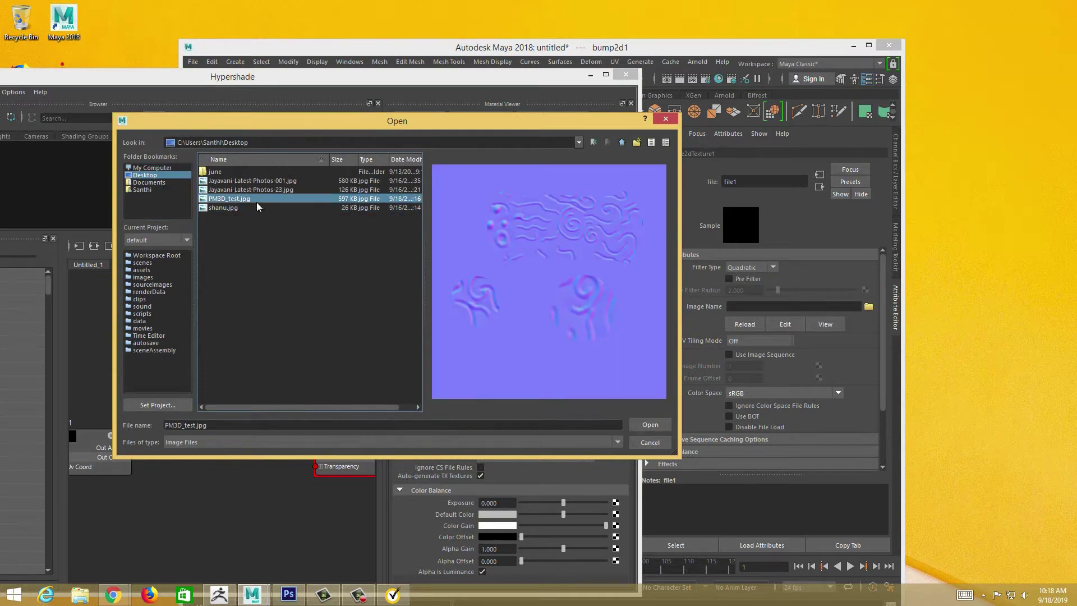
pyautogui.click(653, 425)
# Move Hypershade off the viewport and turn on textured shading to check the normal map on the sphere.
pyautogui.moveTo(396, 73); pyautogui.dragTo(472, 436)
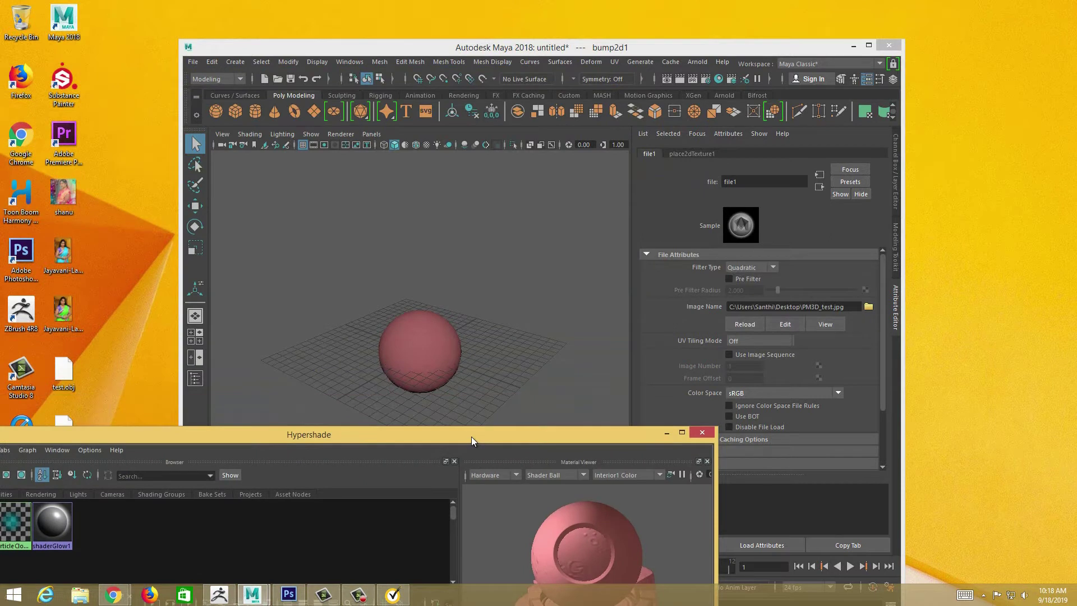
pyautogui.click(486, 347)
pyautogui.scroll(4, 459, 342)
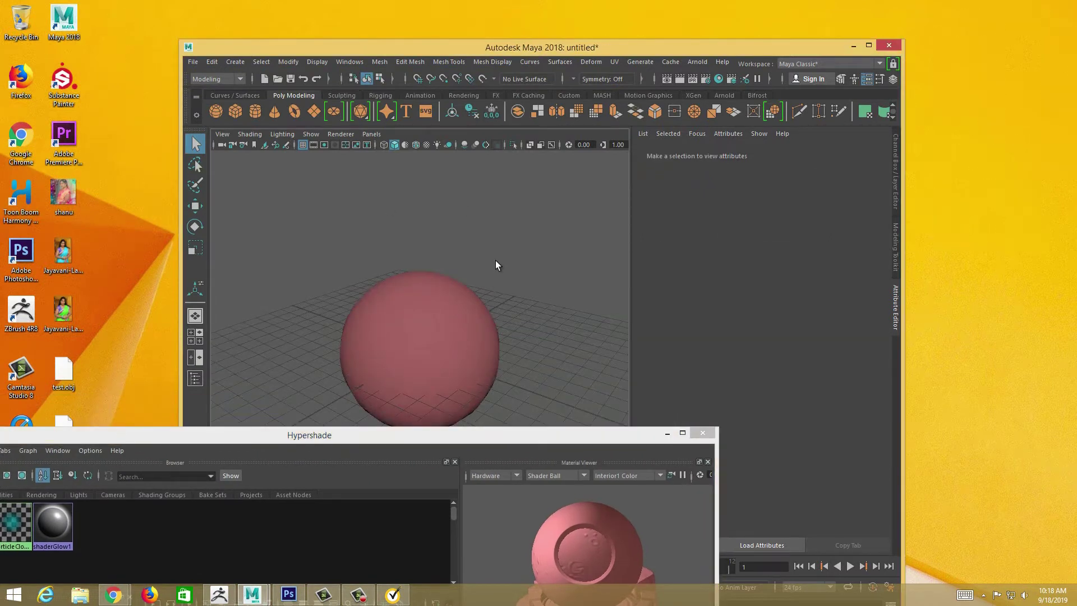
pyautogui.press('6')
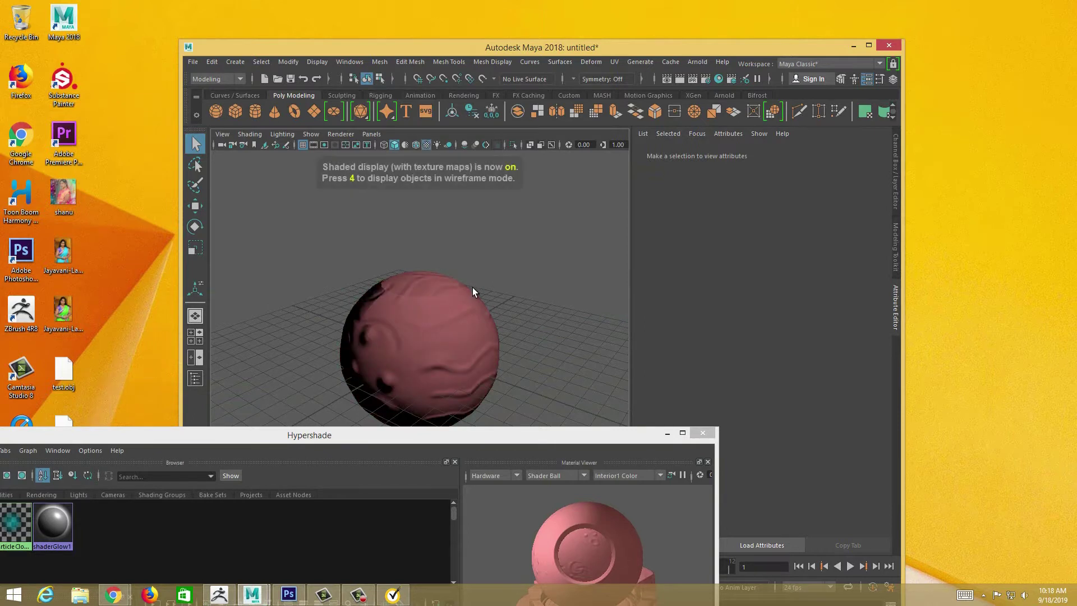
pyautogui.moveTo(534, 314)
pyautogui.keyDown('alt'); pyautogui.mouseDown()
pyautogui.moveTo(527, 284)
pyautogui.moveTo(471, 337)
pyautogui.moveTo(482, 301)
pyautogui.moveTo(557, 334)
pyautogui.moveTo(469, 339)
pyautogui.moveTo(541, 319)
pyautogui.moveTo(548, 329)
pyautogui.mouseUp(); pyautogui.keyUp('alt')
pyautogui.click(464, 332)
# Graph the sphere's material again and change the color space of the PM3D_test.jpg file texture.
pyautogui.moveTo(484, 431); pyautogui.dragTo(493, 136)
pyautogui.click(289, 289)
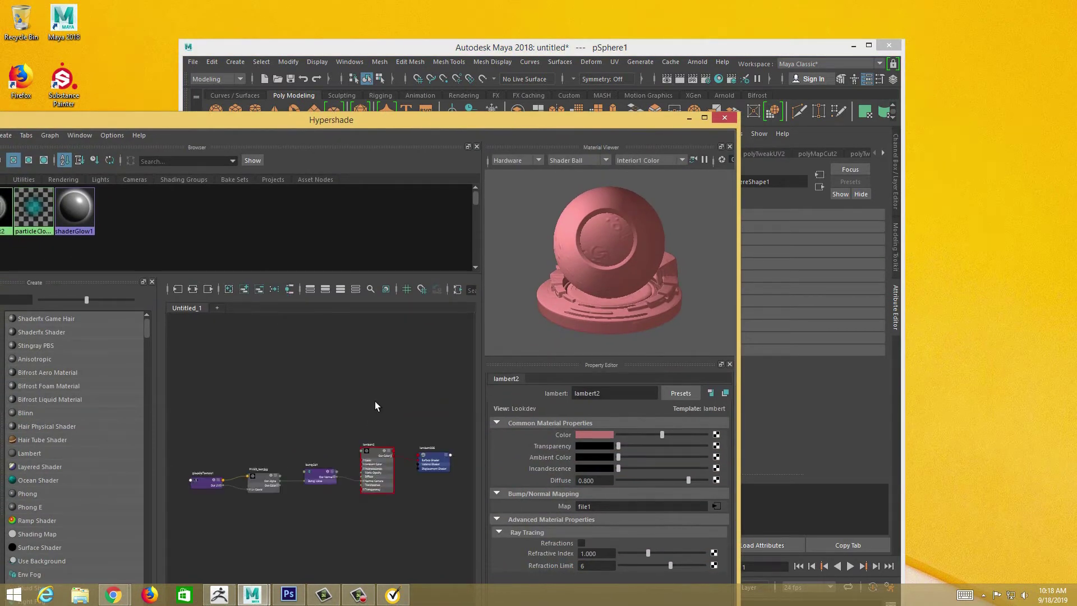
pyautogui.click(366, 450)
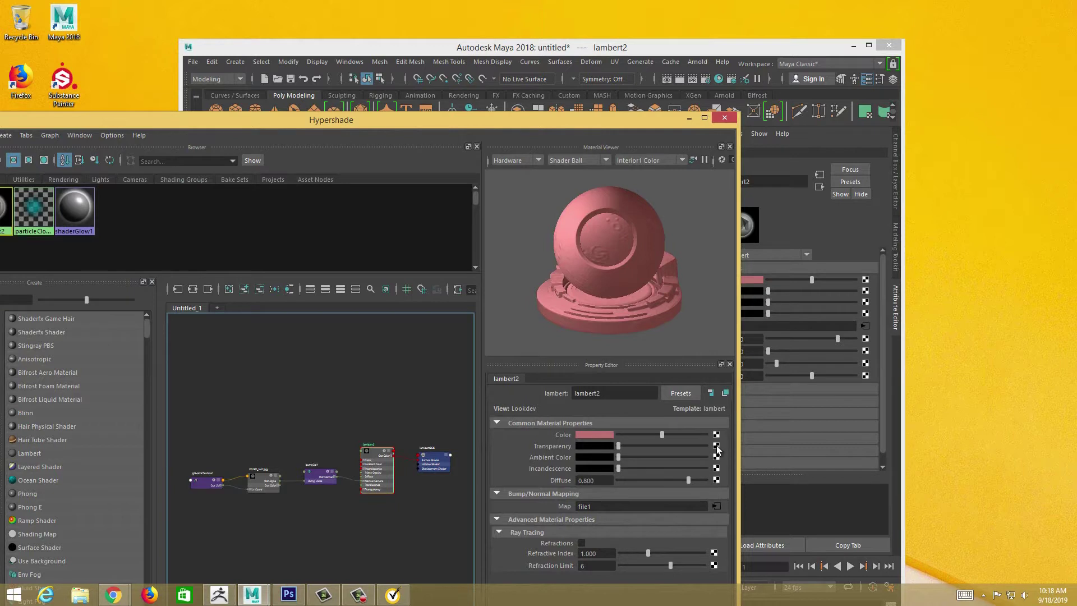
pyautogui.click(717, 506)
pyautogui.moveTo(627, 117); pyautogui.dragTo(635, 52)
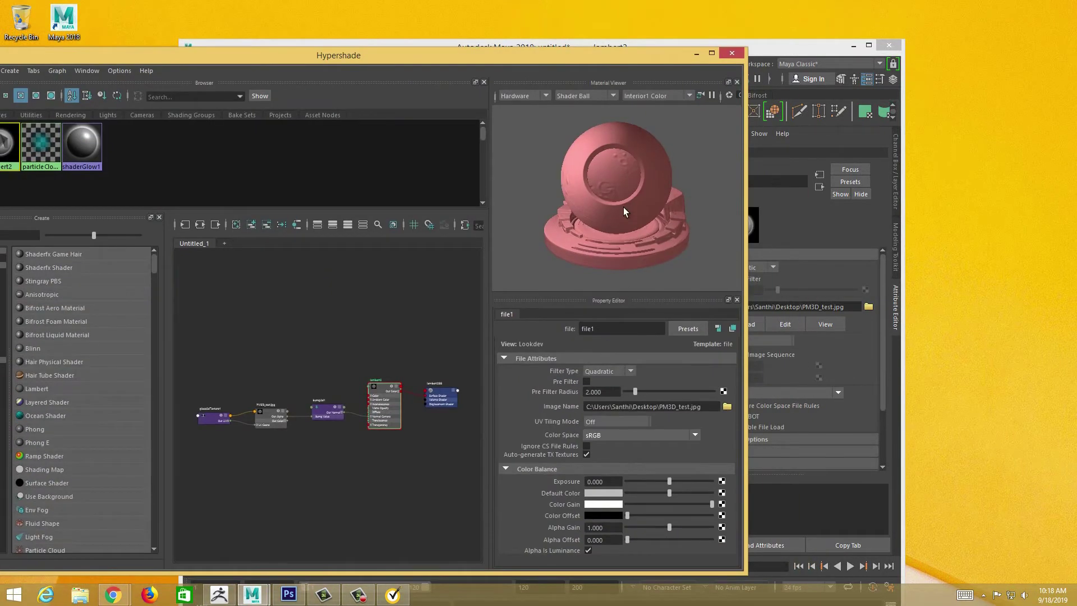
pyautogui.click(621, 438)
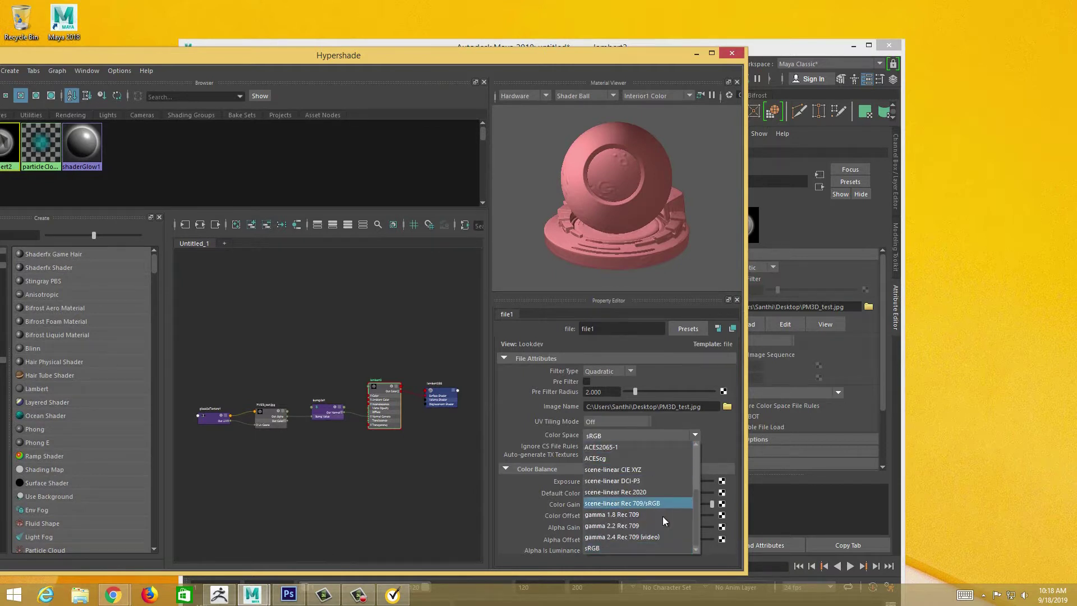
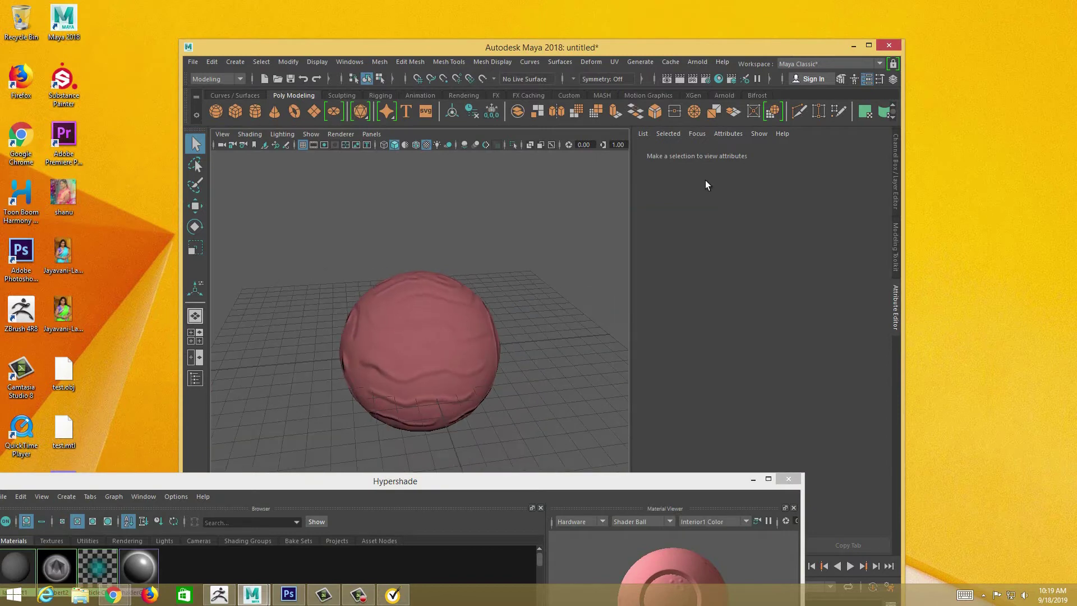
# Maximize the Maya window and close Hypershade to examine the sphere's normal-map detail from several angles.
pyautogui.click(867, 46)
pyautogui.moveTo(450, 349)
pyautogui.keyDown('alt'); pyautogui.mouseDown()
pyautogui.moveTo(597, 335)
pyautogui.moveTo(453, 312)
pyautogui.moveTo(471, 377)
pyautogui.moveTo(430, 373)
pyautogui.moveTo(392, 303)
pyautogui.moveTo(486, 287)
pyautogui.moveTo(600, 312)
pyautogui.moveTo(557, 293)
pyautogui.moveTo(563, 339)
pyautogui.moveTo(421, 291)
pyautogui.moveTo(361, 302)
pyautogui.moveTo(308, 272)
pyautogui.moveTo(365, 337)
pyautogui.moveTo(462, 381)
pyautogui.moveTo(441, 314)
pyautogui.moveTo(433, 322)
pyautogui.moveTo(363, 291)
pyautogui.moveTo(325, 289)
pyautogui.moveTo(402, 293)
pyautogui.moveTo(452, 270)
pyautogui.moveTo(524, 276)
pyautogui.moveTo(512, 308)
pyautogui.moveTo(464, 305)
pyautogui.moveTo(406, 329)
pyautogui.moveTo(370, 305)
pyautogui.moveTo(483, 341)
pyautogui.moveTo(392, 335)
pyautogui.moveTo(421, 375)
pyautogui.moveTo(355, 370)
pyautogui.moveTo(353, 337)
pyautogui.moveTo(365, 348)
pyautogui.mouseUp(); pyautogui.keyUp('alt')
pyautogui.scroll(-3, 460, 376)
pyautogui.scroll(8, 465, 381)
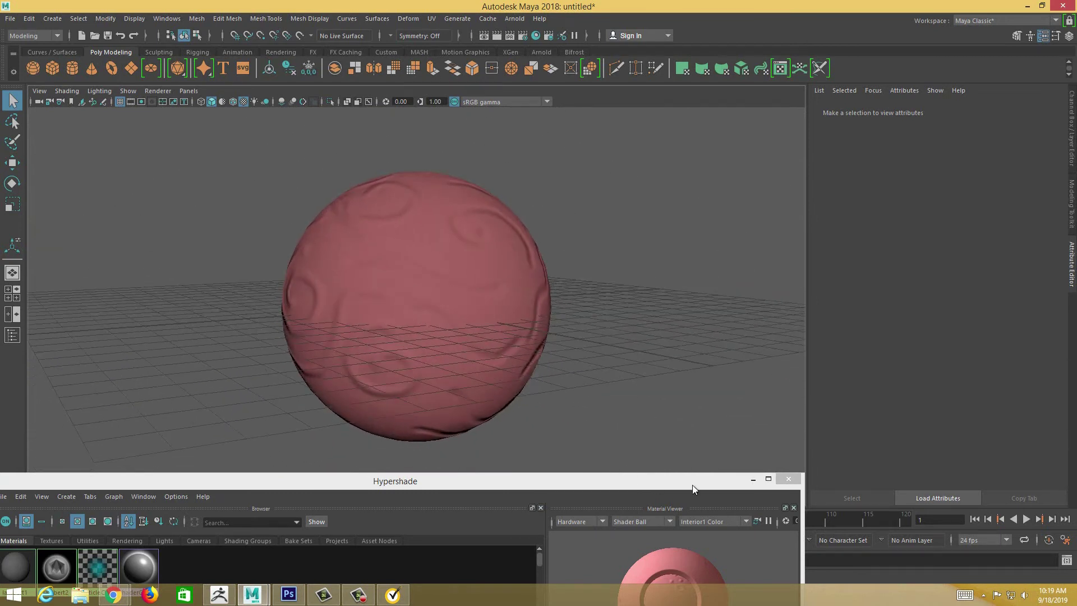
pyautogui.click(788, 479)
pyautogui.keyDown('alt'); pyautogui.moveTo(553, 386); pyautogui.dragTo(601, 388); pyautogui.keyUp('alt')
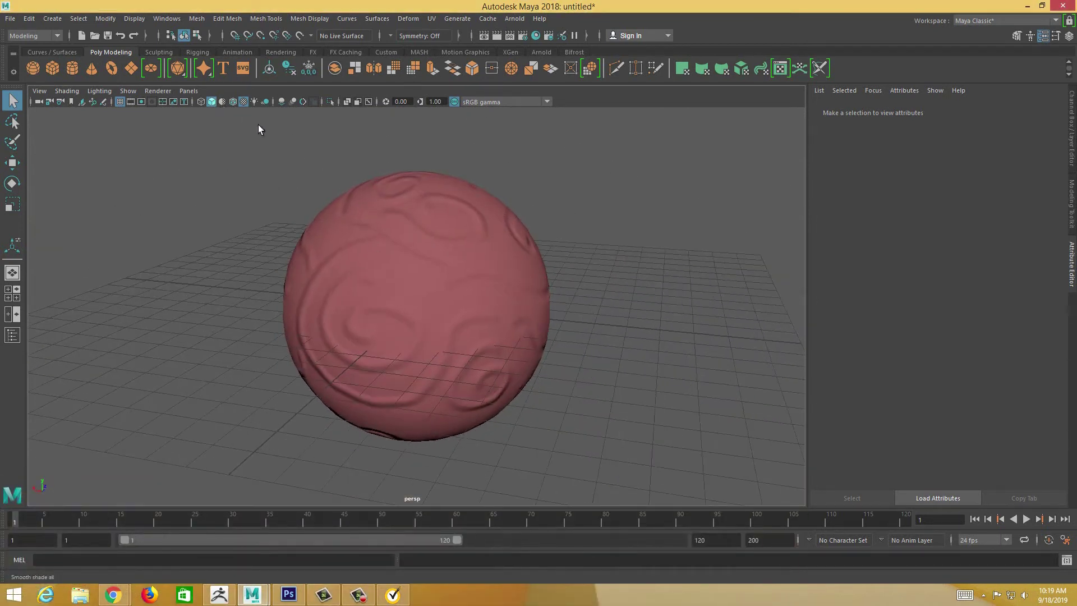
# Toggle the default material on the selected sphere to compare its plain low-poly surface with the normal-mapped one.
pyautogui.click(429, 264)
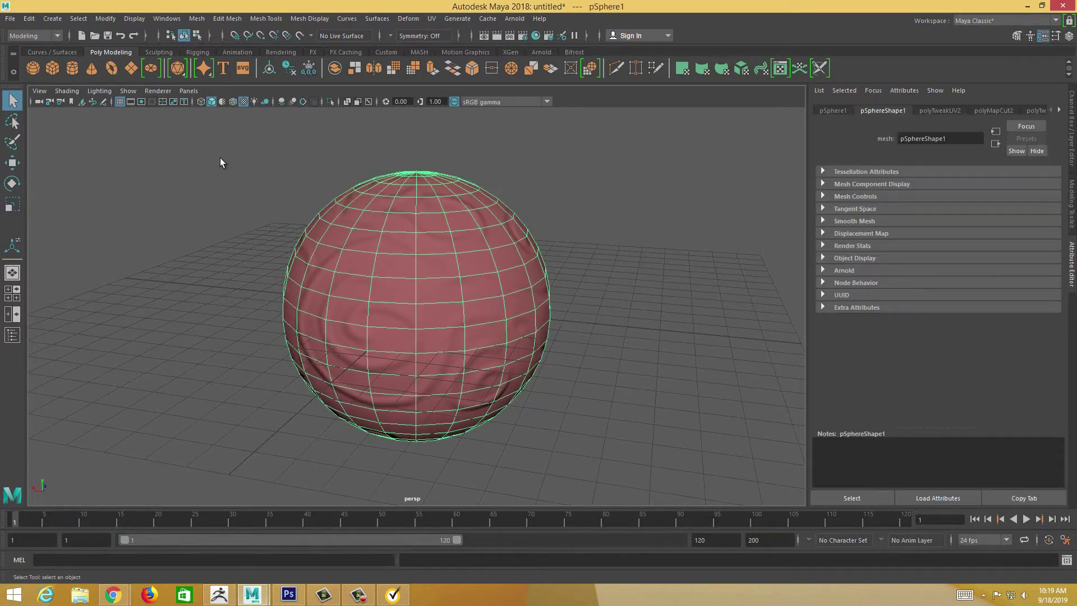
pyautogui.click(67, 91)
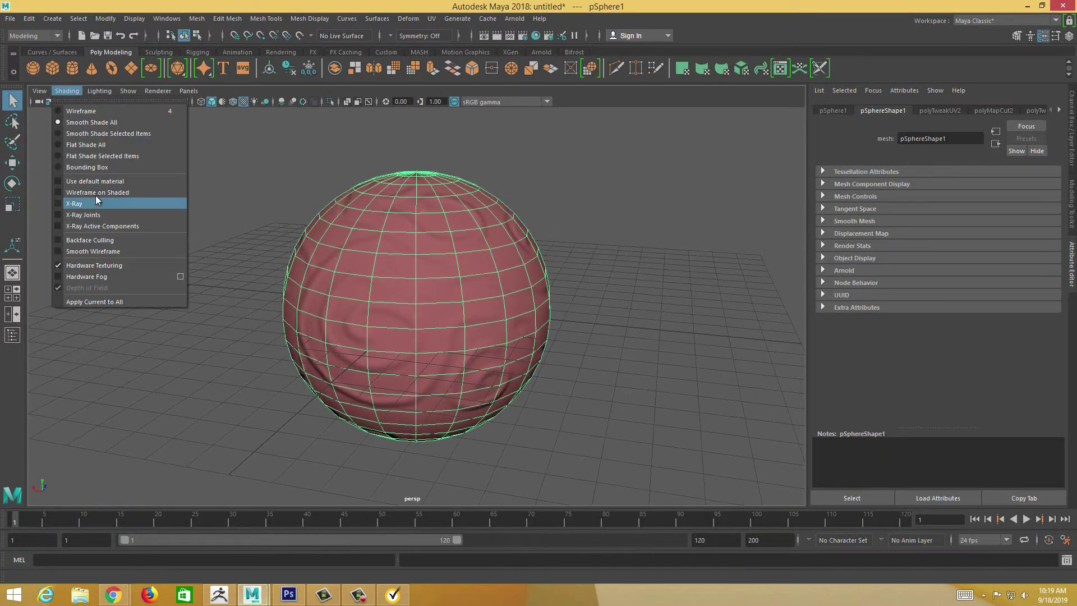
pyautogui.click(92, 181)
pyautogui.click(139, 240)
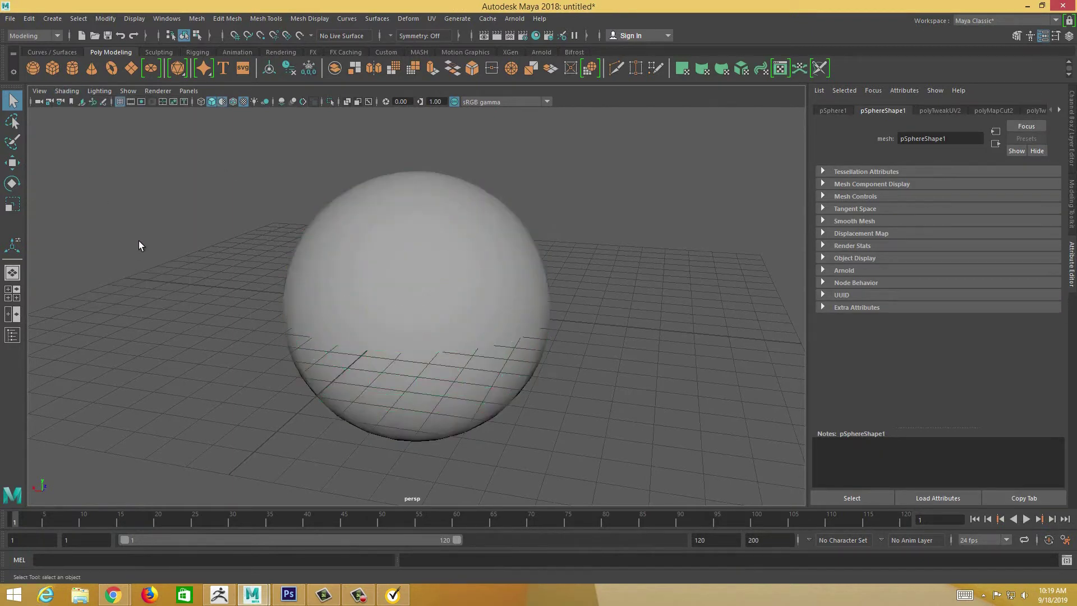
pyautogui.click(66, 90)
pyautogui.click(92, 180)
pyautogui.click(223, 101)
pyautogui.click(222, 101)
pyautogui.moveTo(452, 283)
pyautogui.keyDown('alt'); pyautogui.mouseDown()
pyautogui.moveTo(474, 306)
pyautogui.moveTo(467, 296)
pyautogui.mouseUp(); pyautogui.keyUp('alt')
pyautogui.click(467, 296)
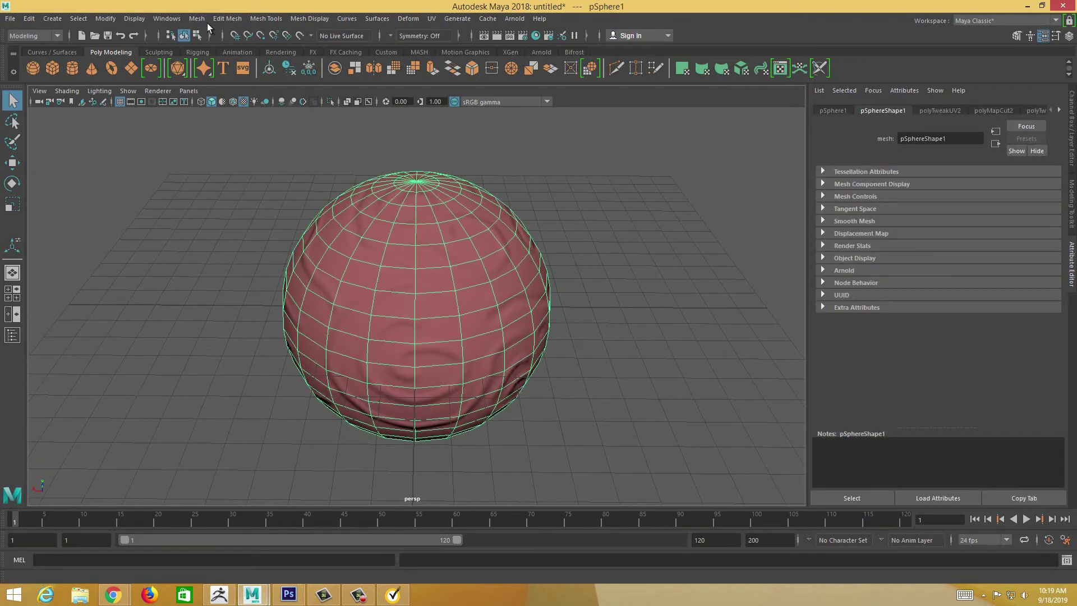
# Change the lambert2 material's color to a pale greyish pink in Hypershade and check the sphere before closing Hypershade.
pyautogui.click(167, 19)
pyautogui.moveTo(187, 21)
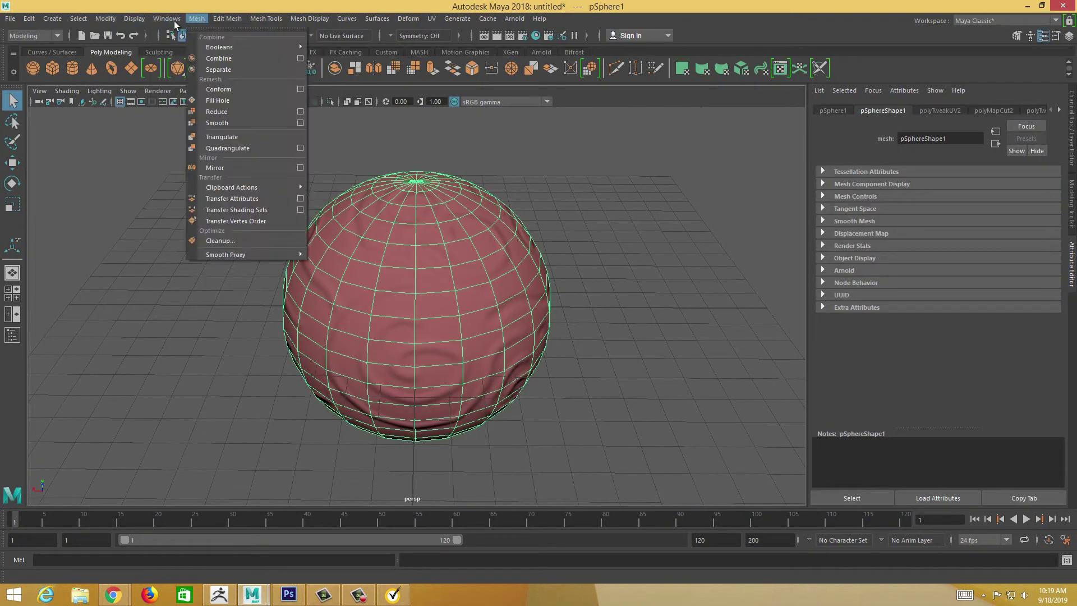
pyautogui.moveTo(201, 92)
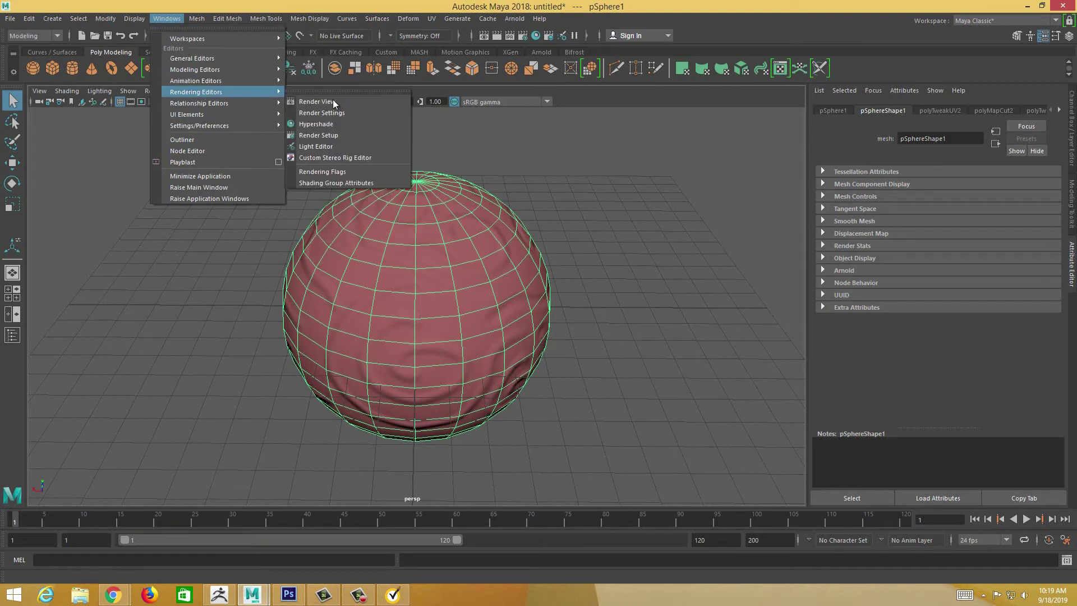
pyautogui.click(316, 124)
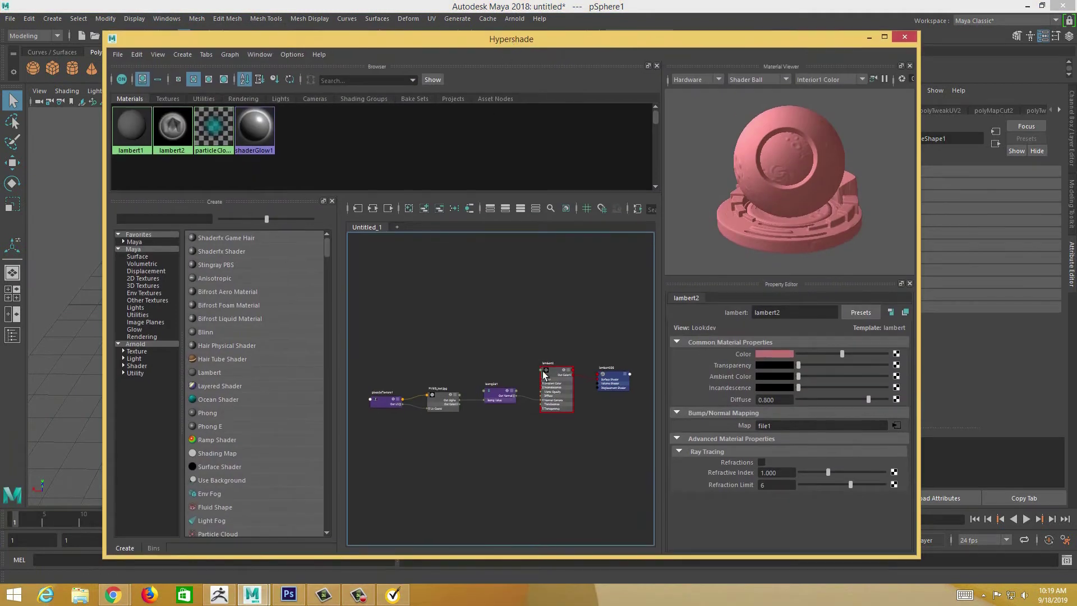
pyautogui.click(557, 388)
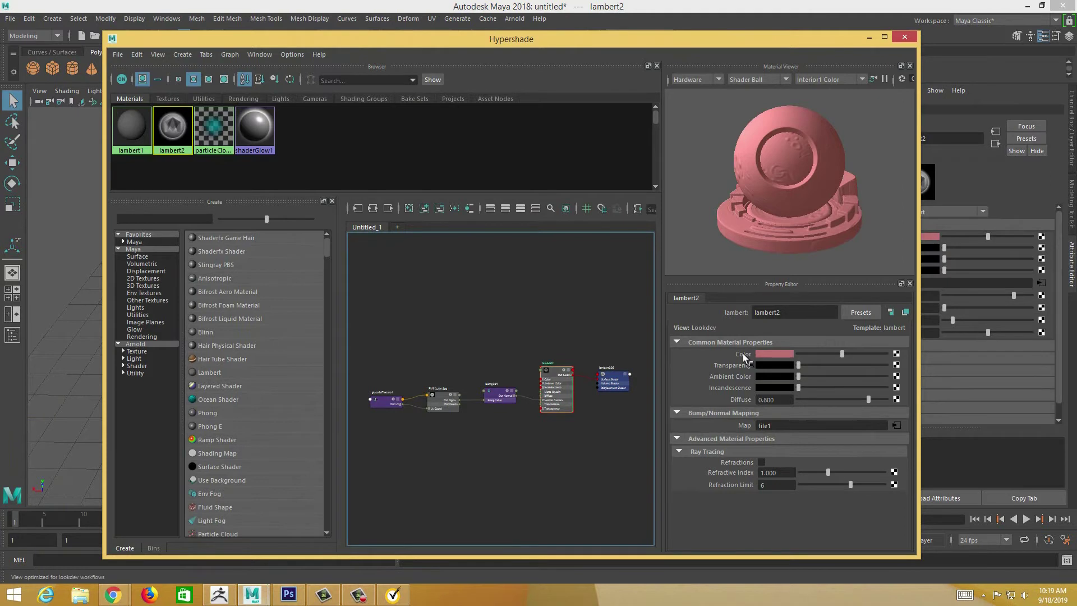
pyautogui.moveTo(842, 354)
pyautogui.mouseDown()
pyautogui.moveTo(817, 351)
pyautogui.moveTo(830, 353)
pyautogui.mouseUp()
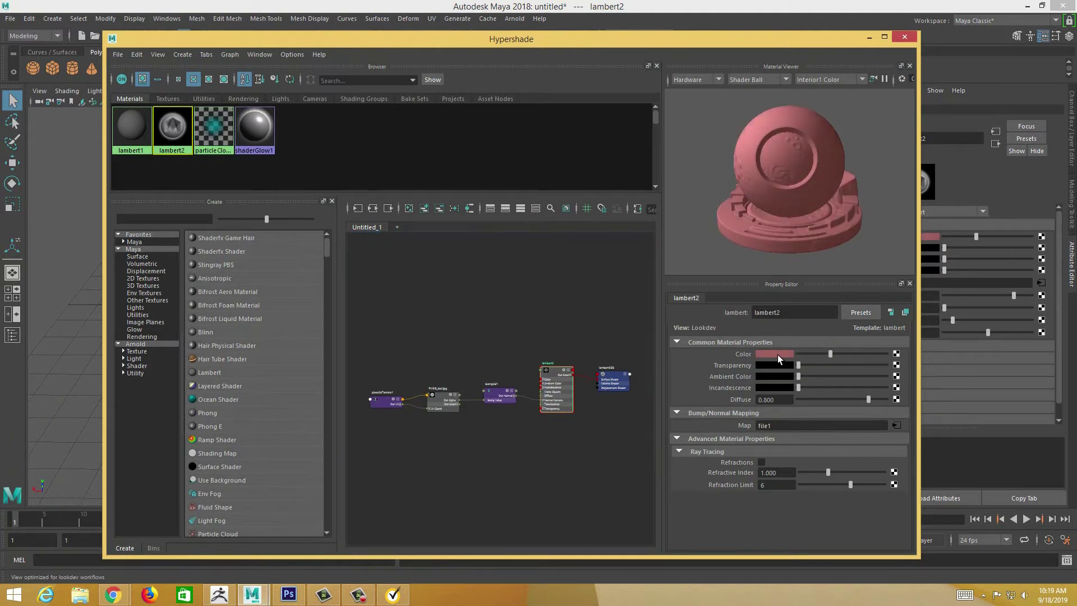
pyautogui.click(770, 356)
pyautogui.moveTo(739, 394); pyautogui.dragTo(732, 399)
pyautogui.moveTo(640, 39); pyautogui.dragTo(676, 456)
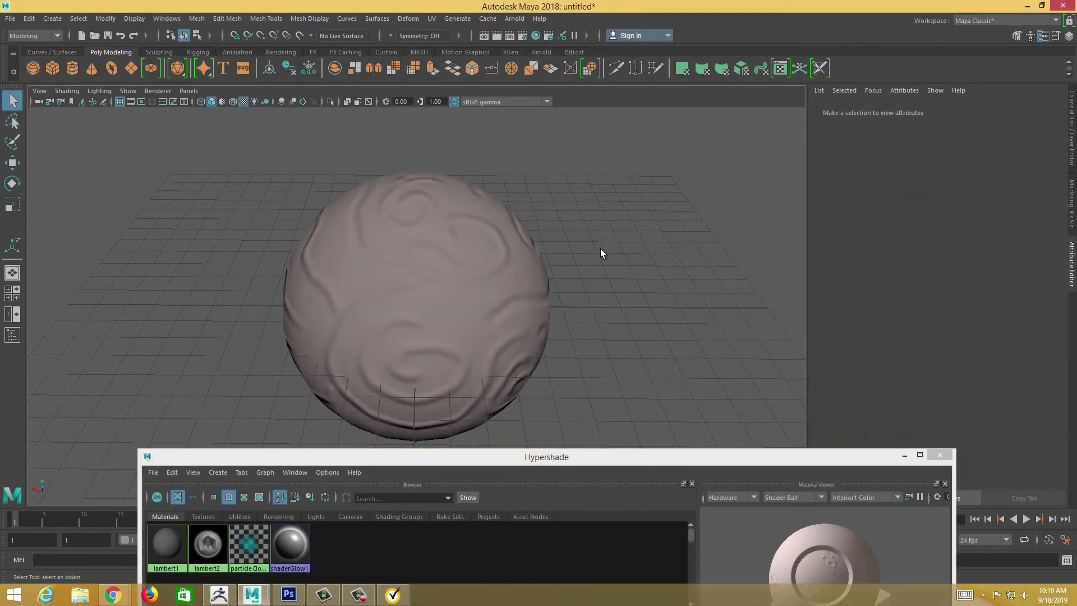
pyautogui.moveTo(560, 269)
pyautogui.keyDown('alt'); pyautogui.mouseDown()
pyautogui.moveTo(680, 238)
pyautogui.moveTo(637, 252)
pyautogui.moveTo(490, 260)
pyautogui.moveTo(625, 283)
pyautogui.moveTo(601, 257)
pyautogui.moveTo(617, 293)
pyautogui.moveTo(594, 270)
pyautogui.moveTo(755, 280)
pyautogui.moveTo(752, 264)
pyautogui.mouseUp(); pyautogui.keyUp('alt')
pyautogui.click(940, 454)
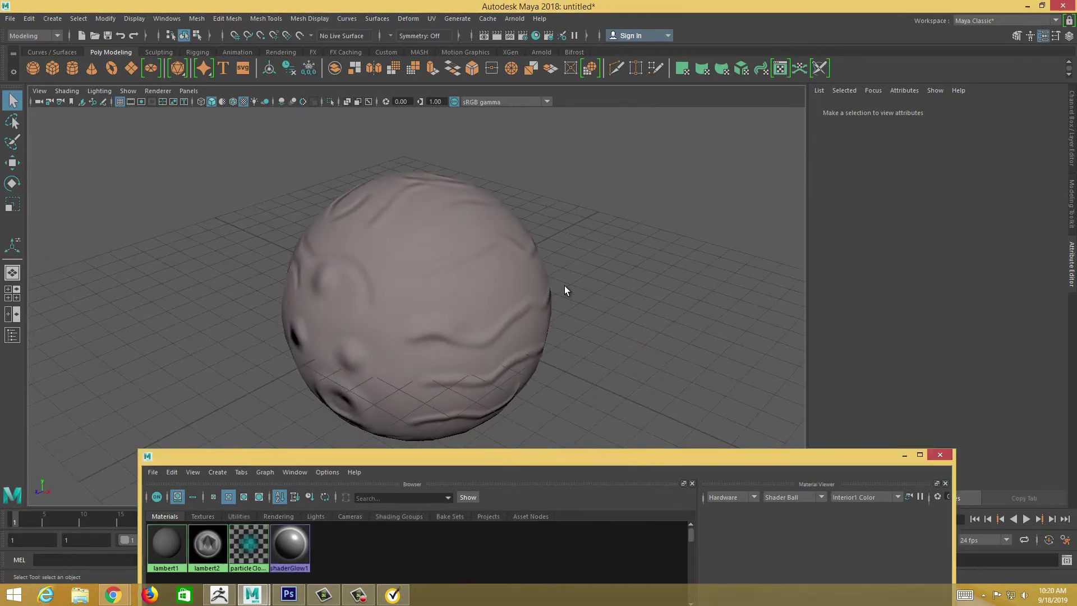
# Assign a new Lambert material to the sphere and connect a file texture to its bump mapping.
pyautogui.click(480, 276)
pyautogui.moveTo(451, 248); pyautogui.dragTo(536, 515, button='right')
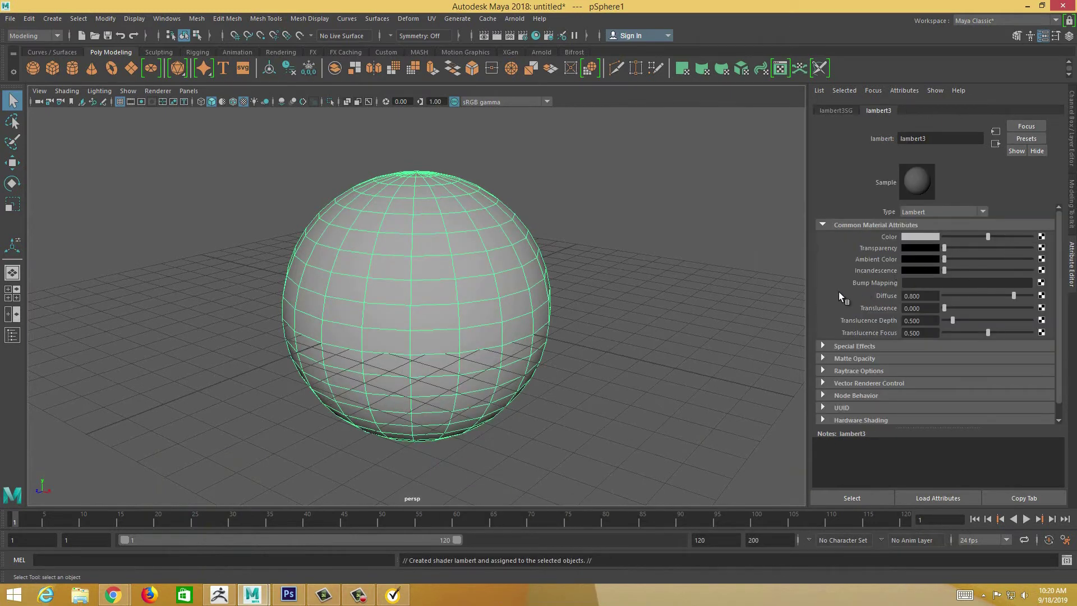
pyautogui.click(1041, 283)
pyautogui.click(346, 148)
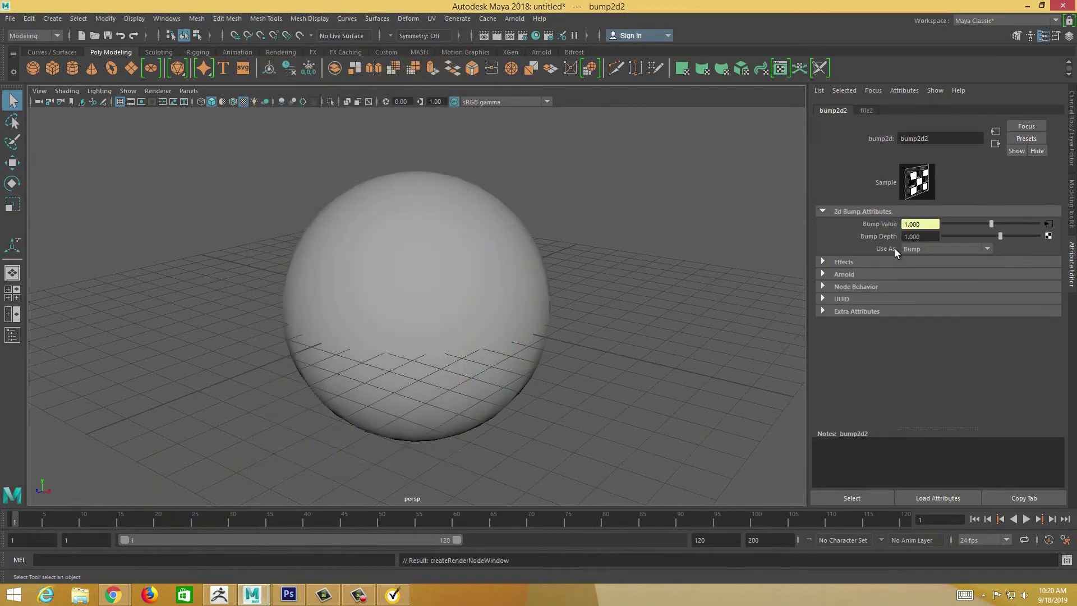
# Set the new bump node to Tangent Space Normals and load PM3D_test.jpg from the Desktop into its file texture.
pyautogui.click(931, 252)
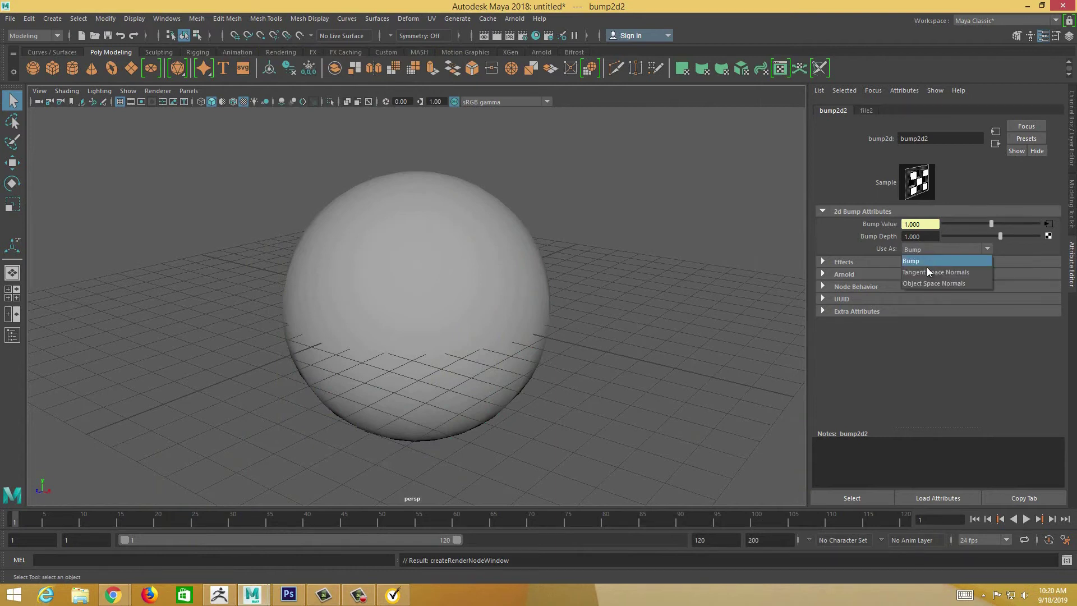
pyautogui.click(958, 271)
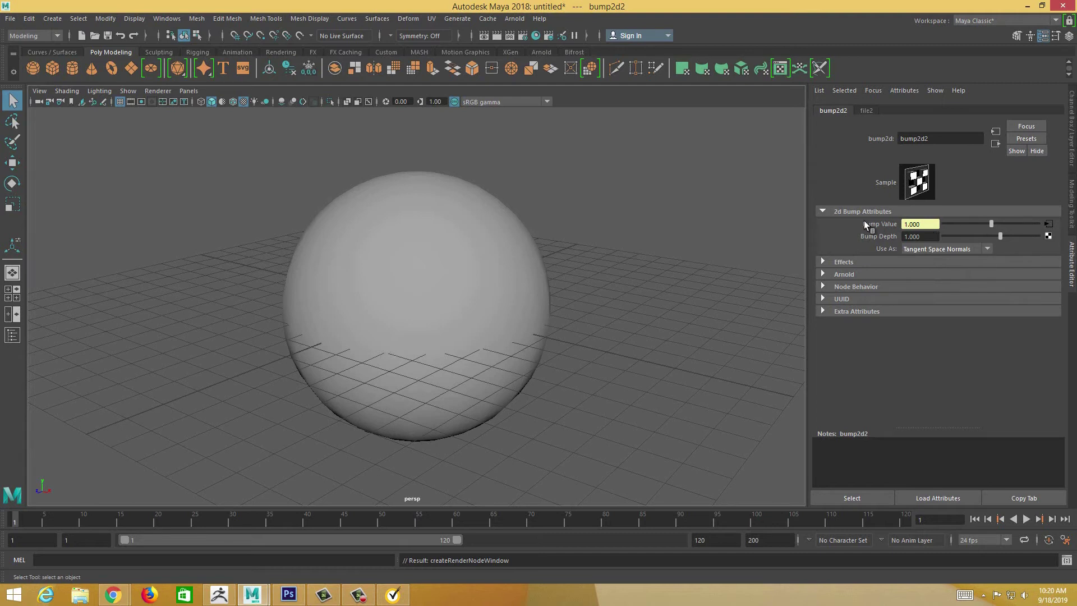
pyautogui.click(1048, 224)
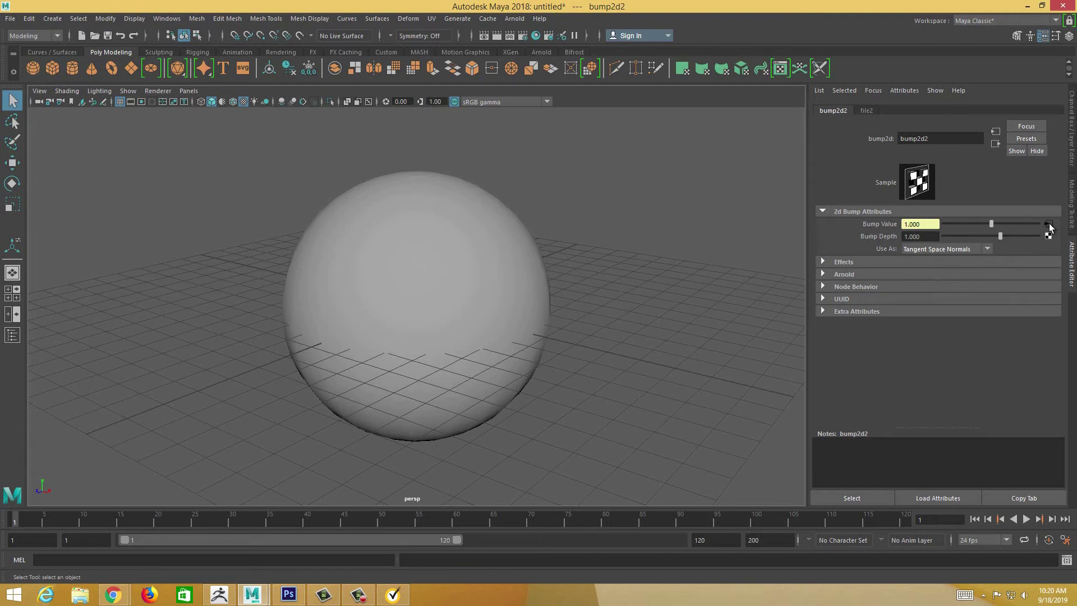
pyautogui.click(1045, 263)
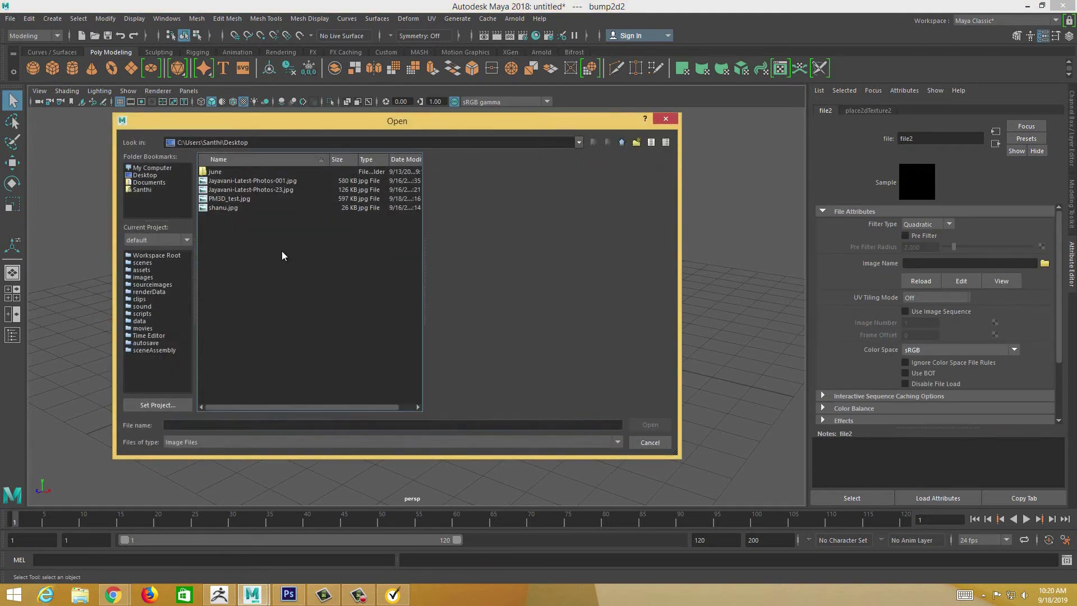
pyautogui.click(230, 199)
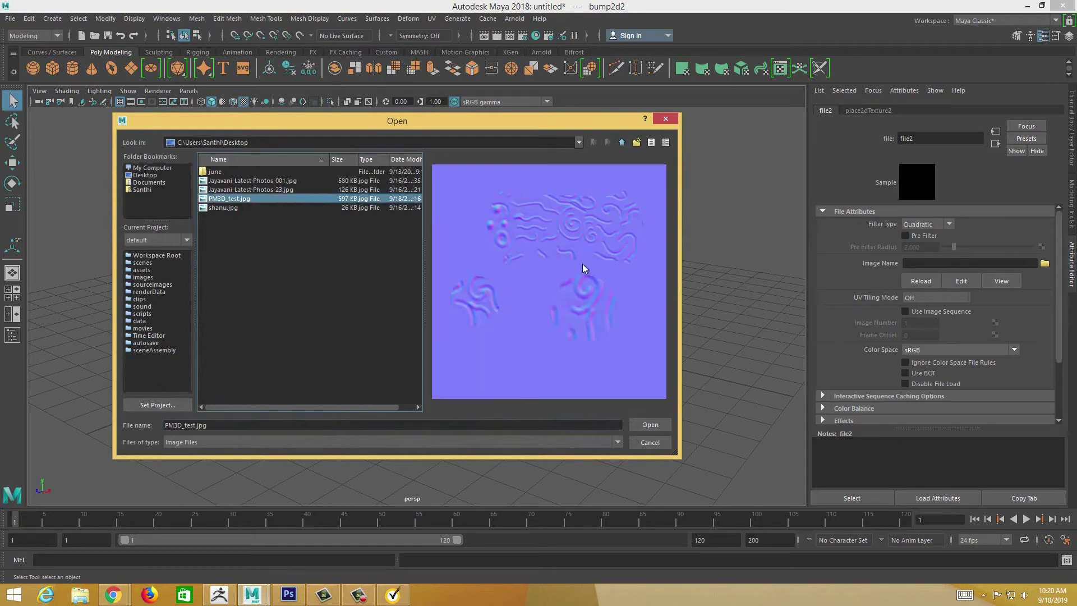
pyautogui.click(654, 426)
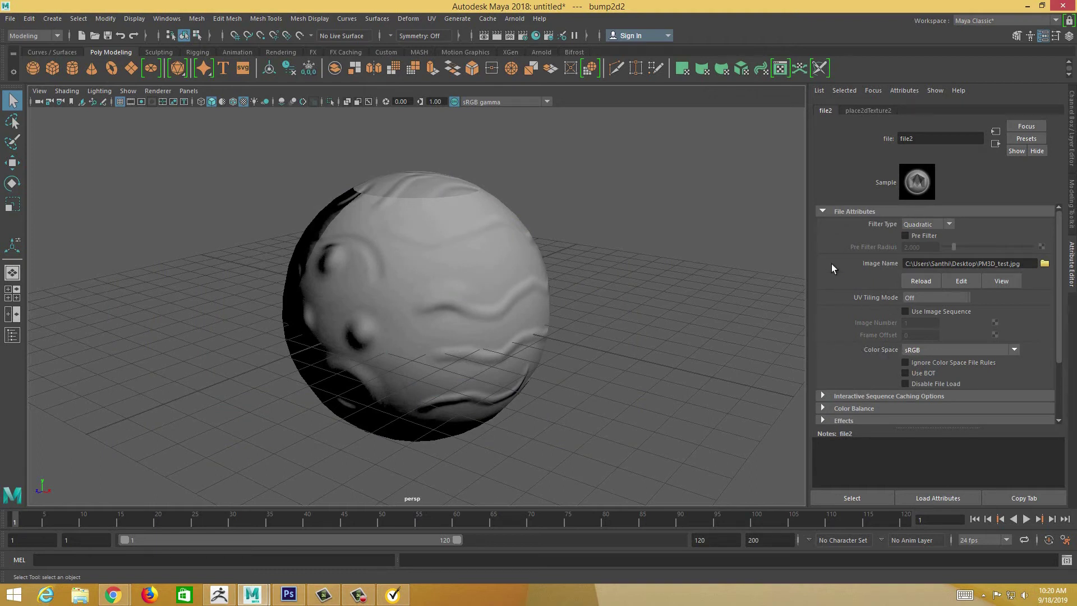
# Set the PM3D_test.jpg file texture's color space to Raw and inspect the normal-map detail around the sphere.
pyautogui.click(928, 352)
pyautogui.scroll(1, 929, 430)
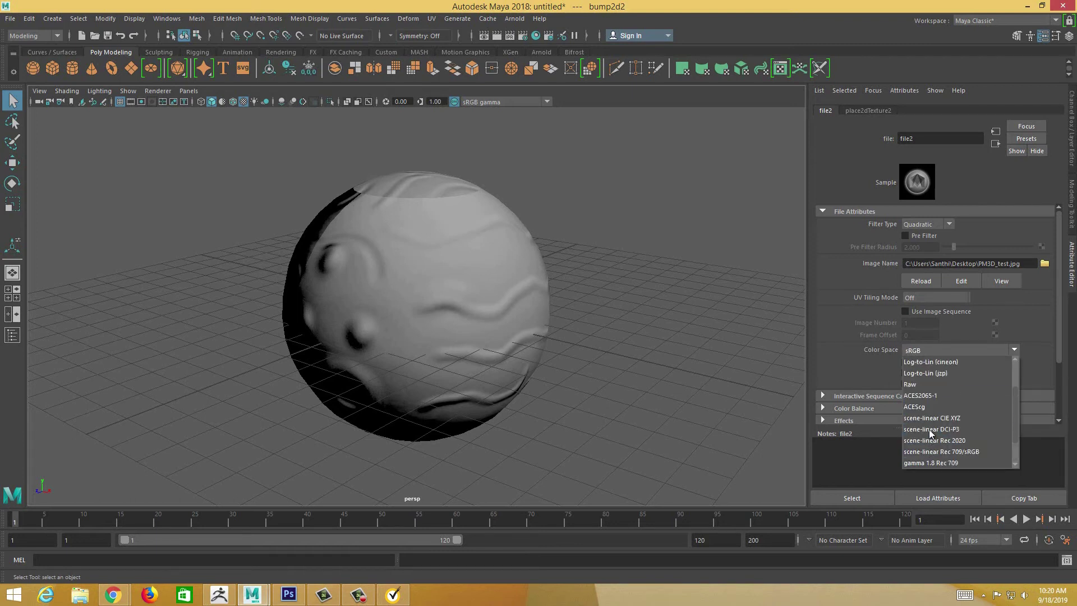
pyautogui.click(921, 384)
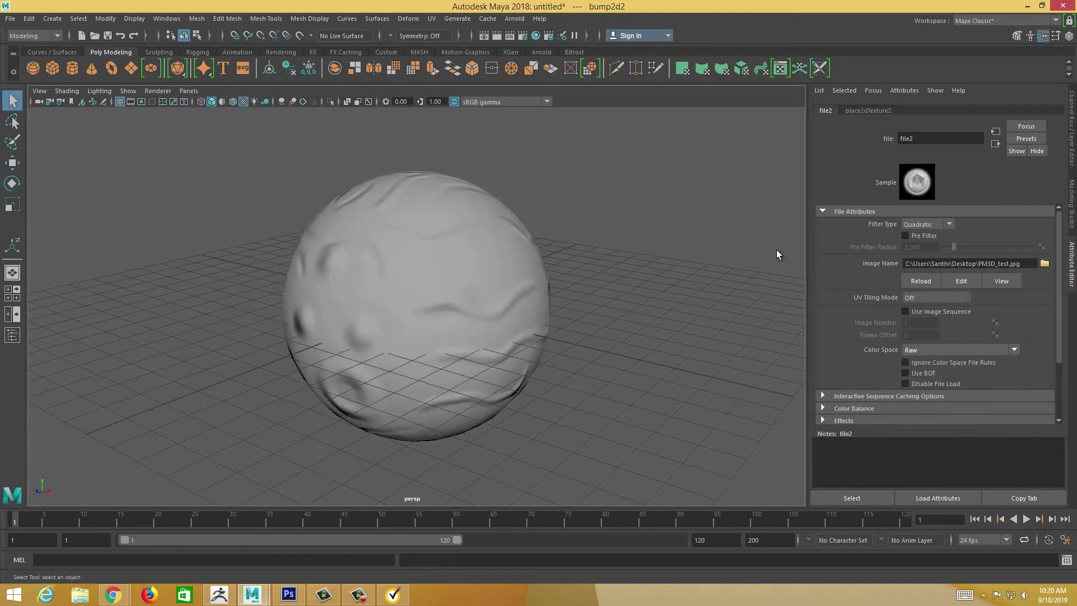
pyautogui.keyDown('alt'); pyautogui.moveTo(608, 287); pyautogui.dragTo(859, 215); pyautogui.keyUp('alt')
pyautogui.moveTo(596, 279)
pyautogui.keyDown('alt'); pyautogui.mouseDown()
pyautogui.moveTo(620, 267)
pyautogui.moveTo(589, 334)
pyautogui.moveTo(599, 279)
pyautogui.moveTo(589, 283)
pyautogui.mouseUp(); pyautogui.keyUp('alt')
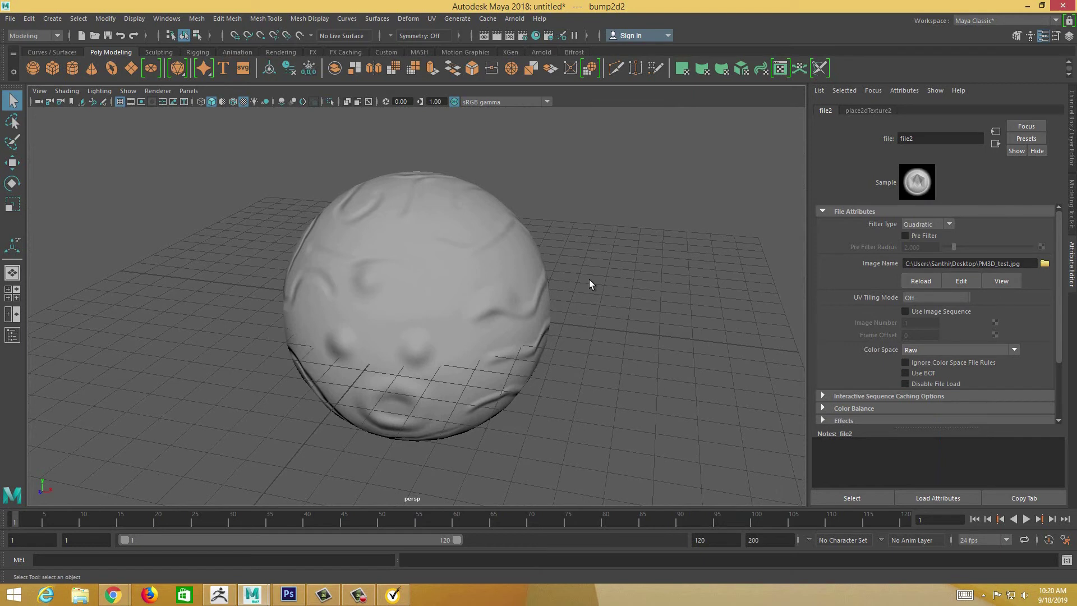